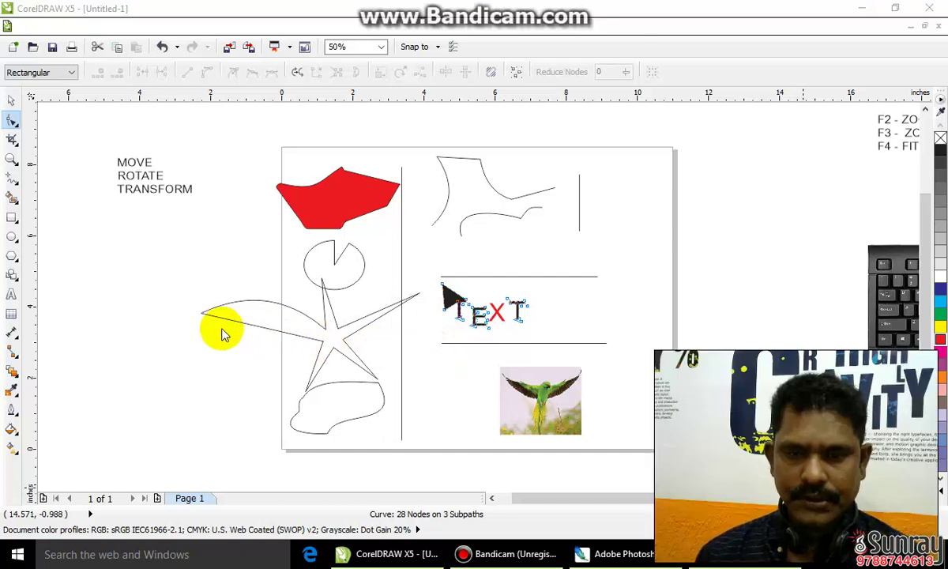
Try cropping the left column of shapes, then undo the crop to restore all drawings
scroll(328, 300, down, 1)
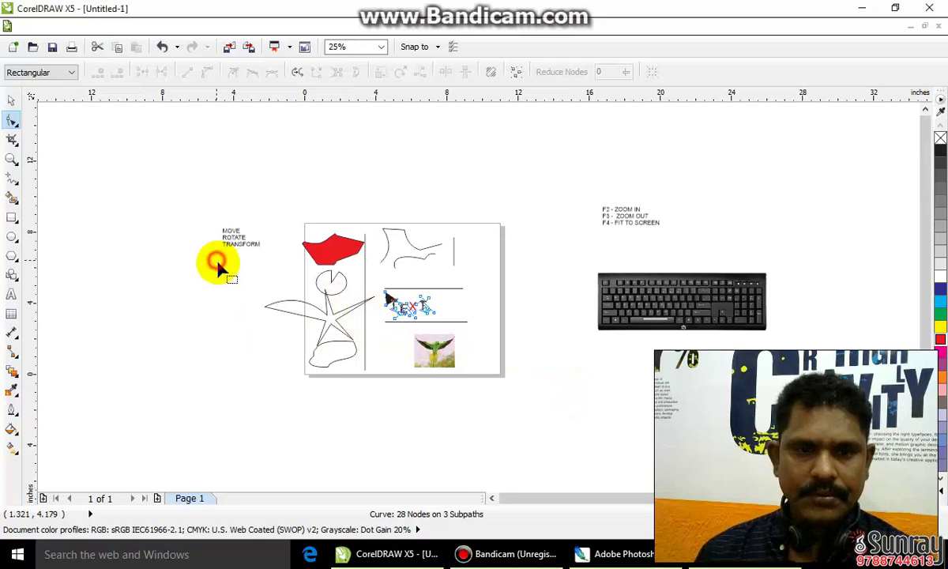
click(9, 139)
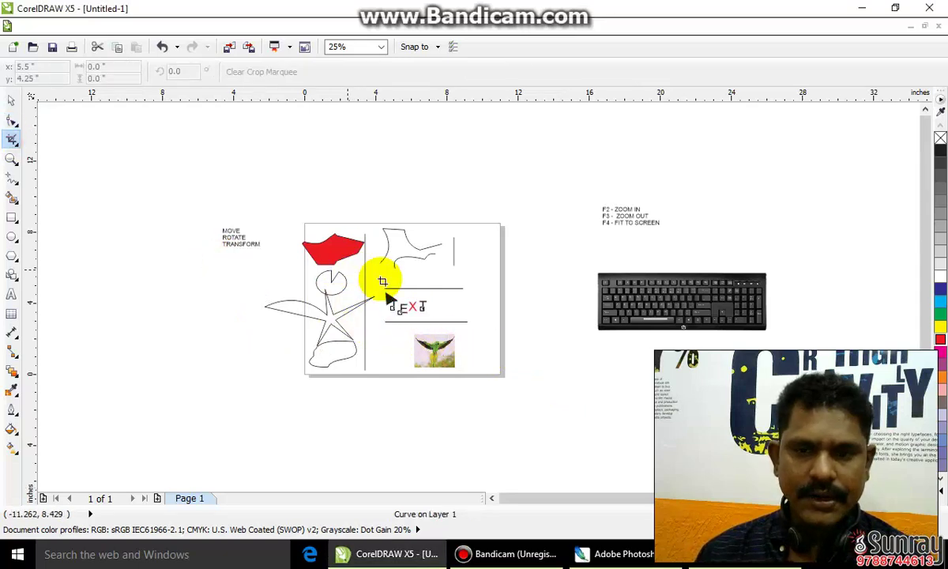
drag(314, 232, 350, 364)
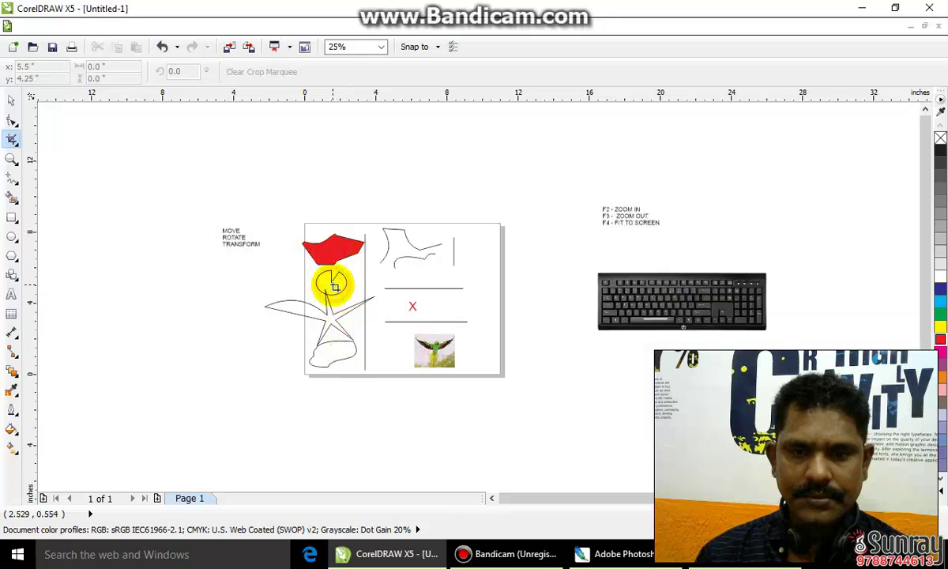
drag(327, 259, 359, 332)
click(348, 289)
double_click(348, 289)
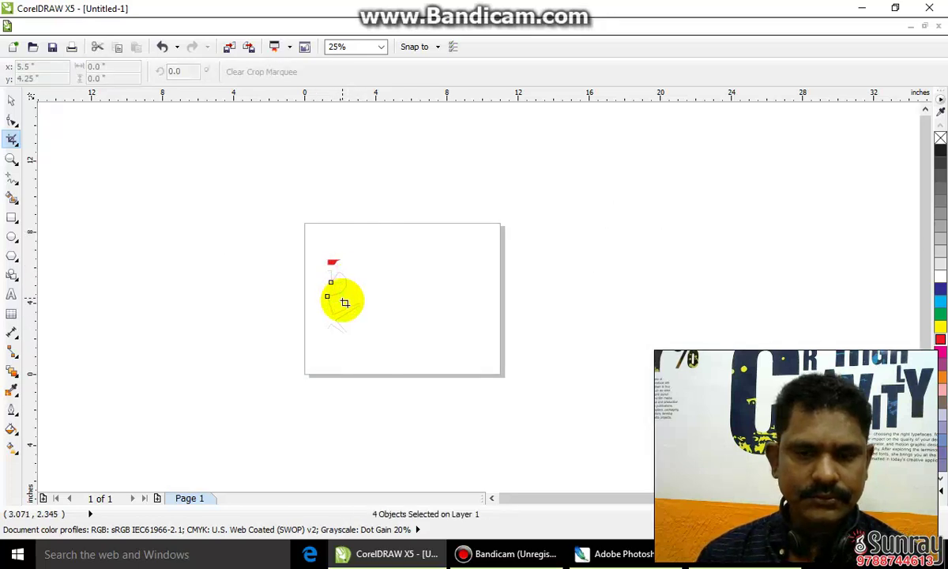
key(ctrl+z)
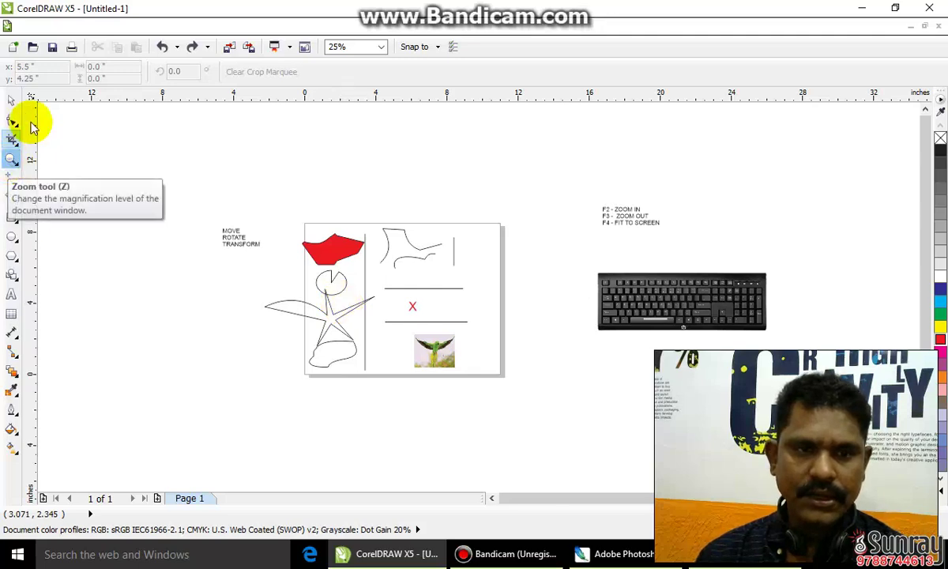
Marquee-select all the drawings on the page, then deselect them
click(13, 100)
click(241, 198)
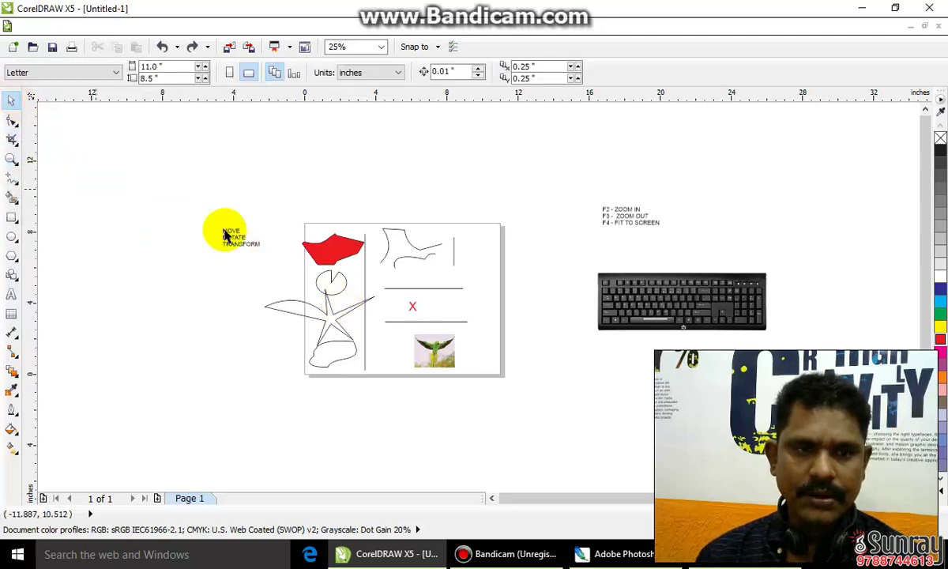
drag(269, 213, 535, 391)
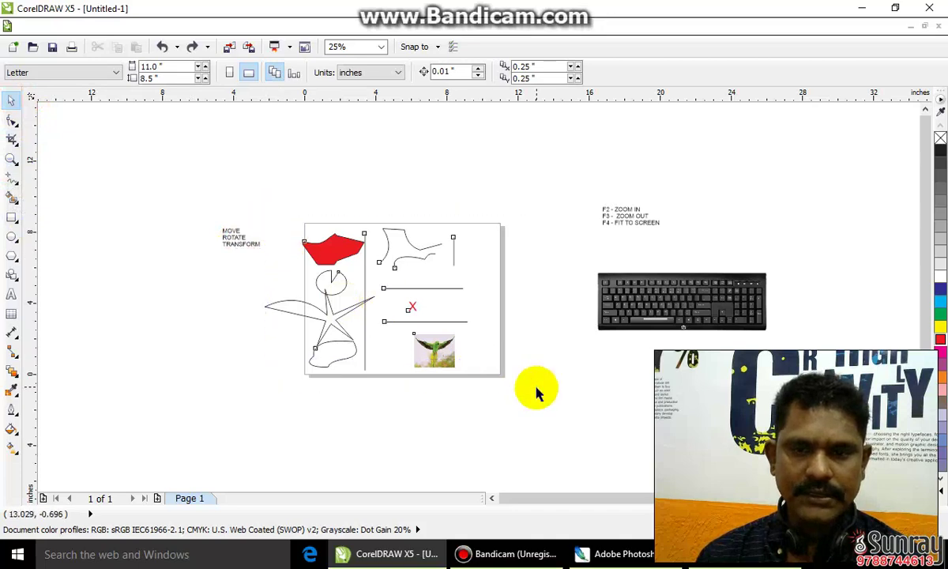
click(145, 254)
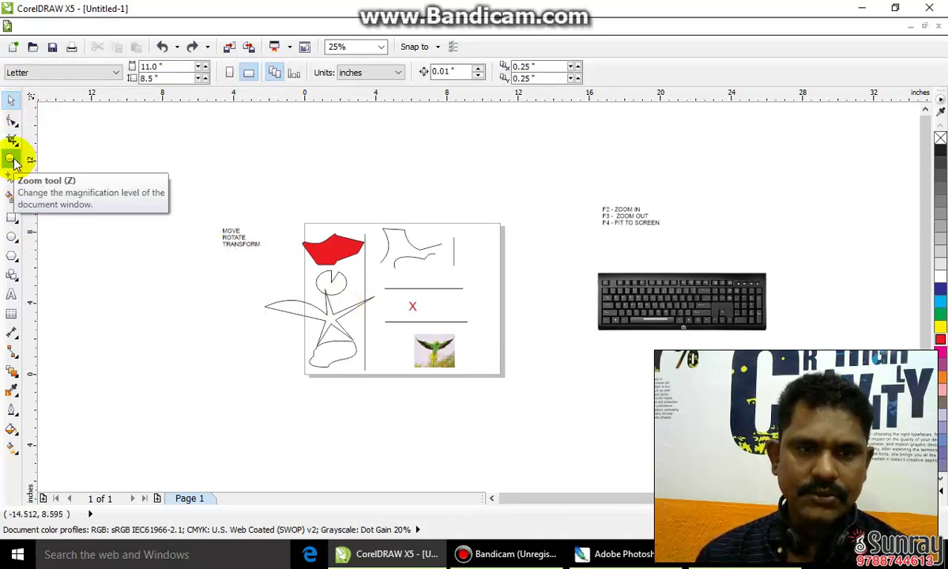
Zoom in on the shortcut notes, fit all objects, and select the keyboard image
scroll(663, 248, up, 1)
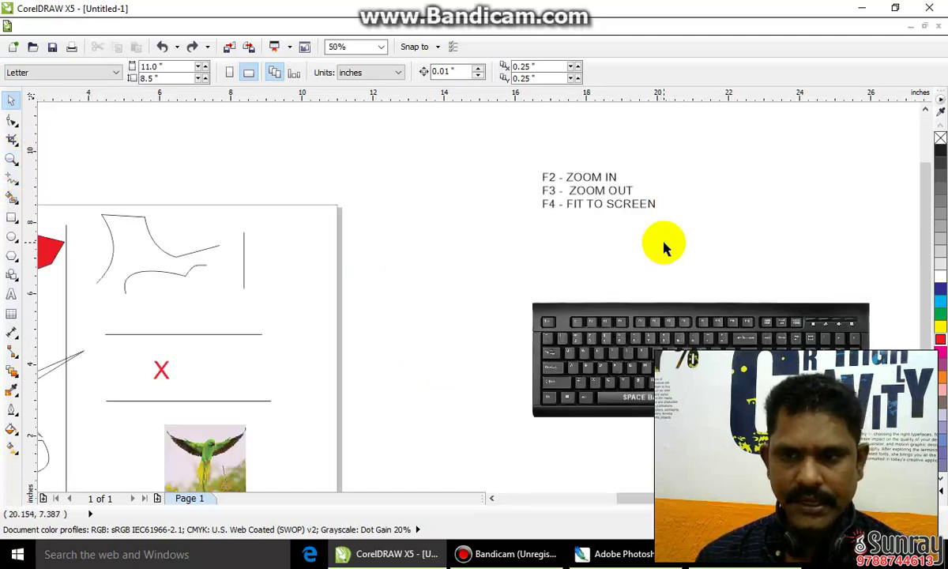
scroll(674, 139, up, 1)
scroll(631, 214, up, 1)
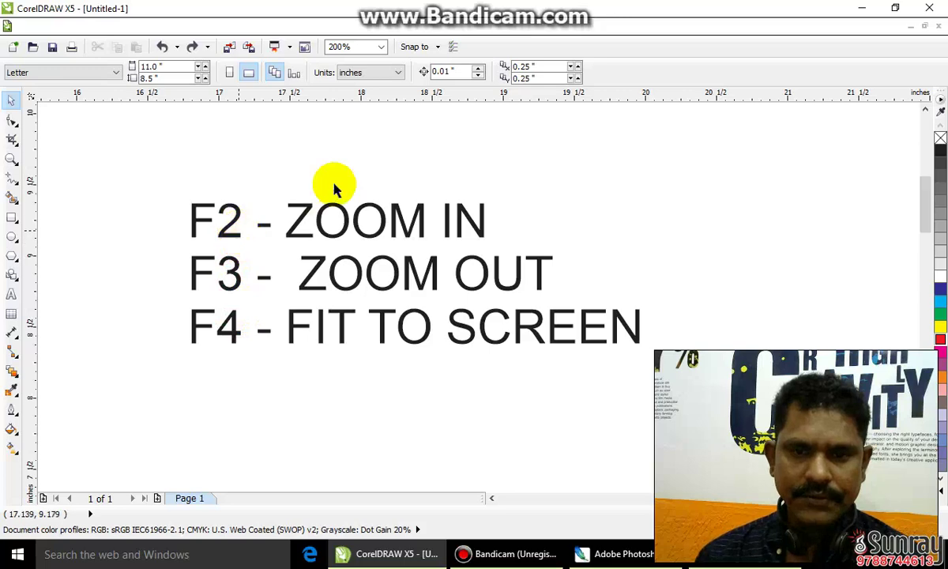
key(F2)
drag(149, 176, 713, 409)
key(F4)
scroll(411, 316, up, 5)
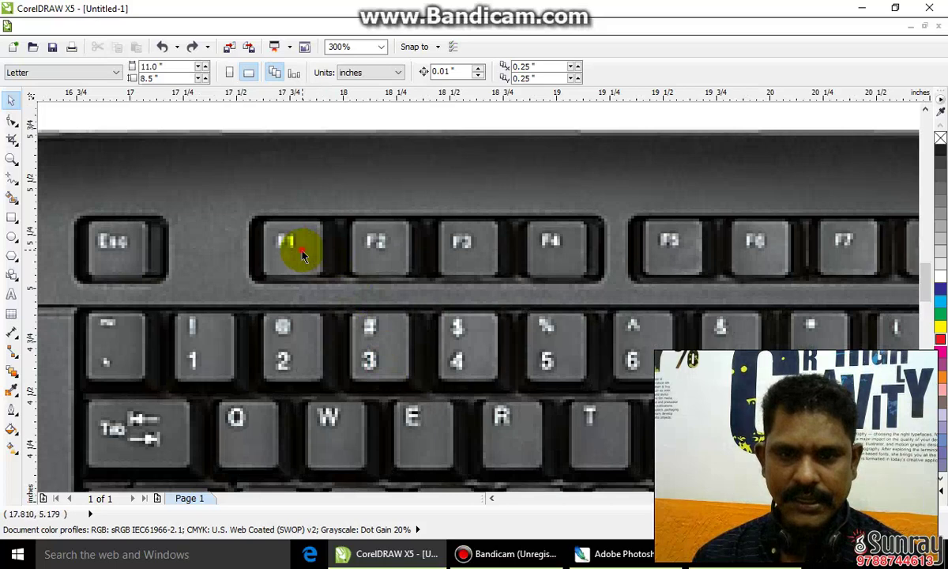
click(302, 253)
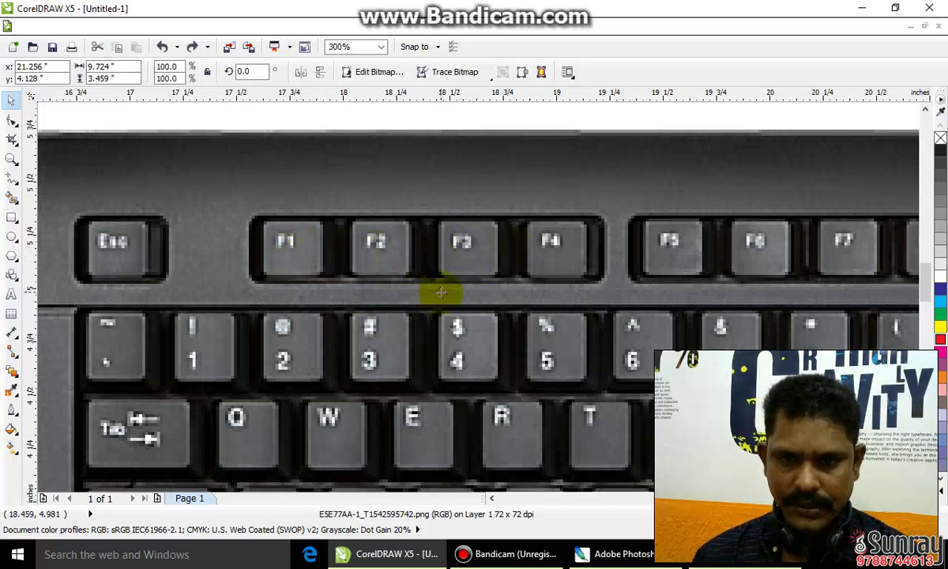
Zoom in progressively on the drawings, the parrot image and its head, then fit everything
scroll(441, 292, down, 3)
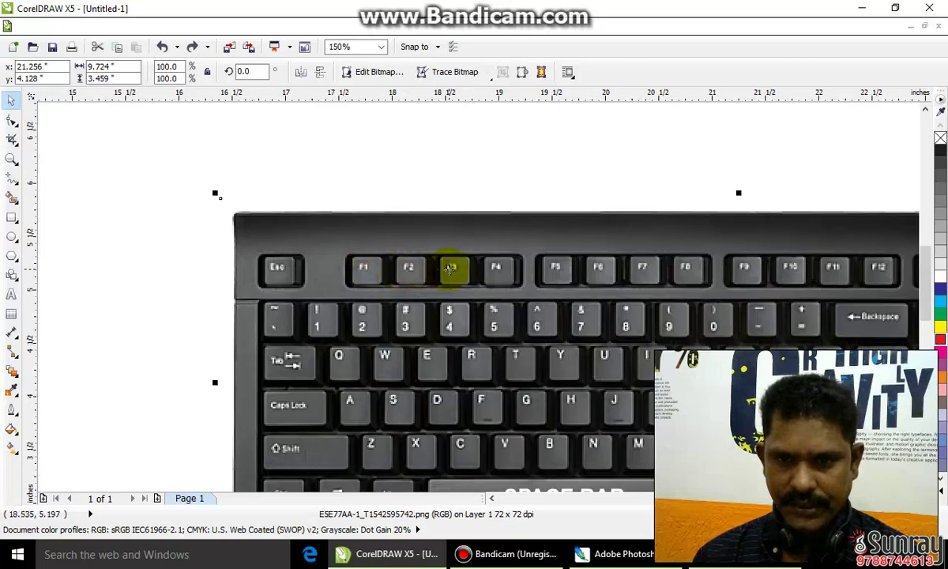
scroll(504, 271, down, 4)
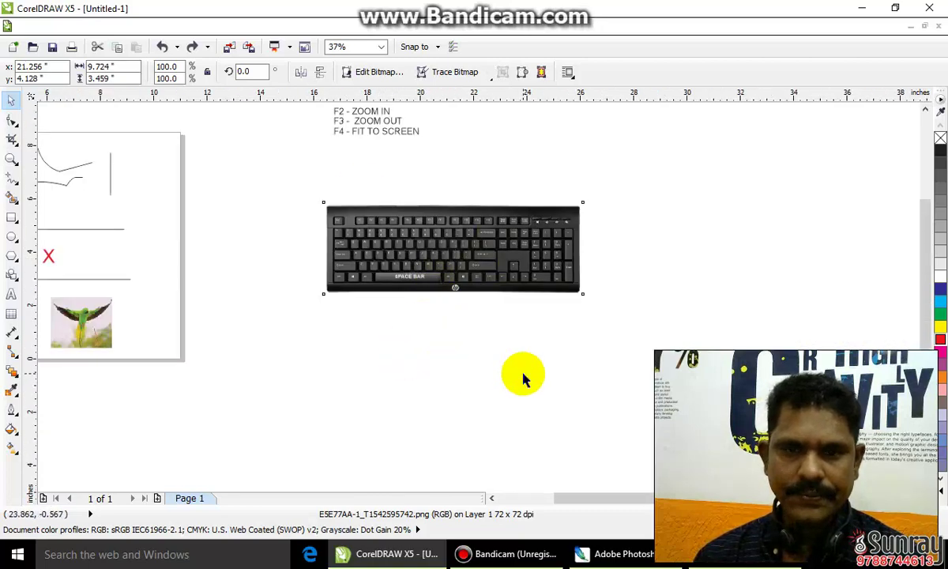
scroll(521, 375, down, 2)
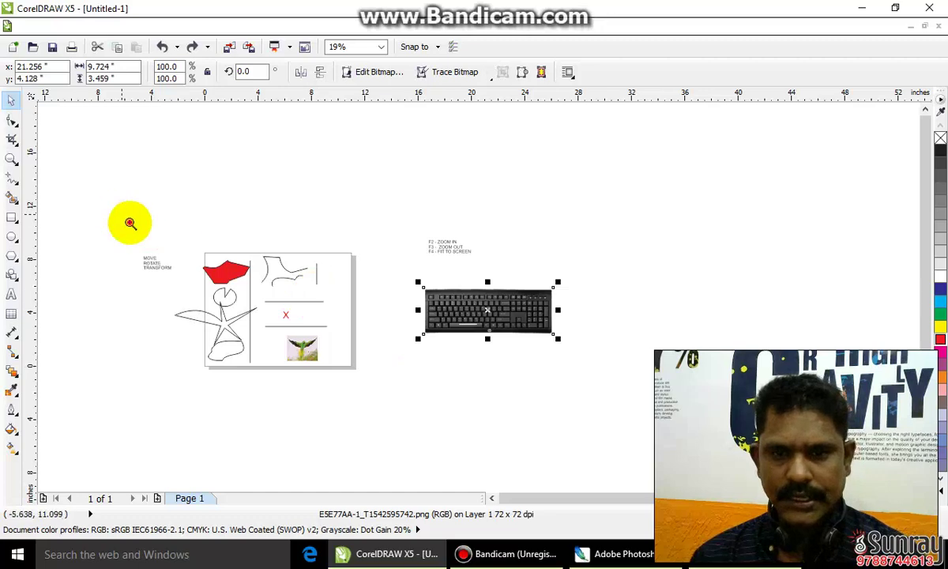
drag(108, 212, 673, 434)
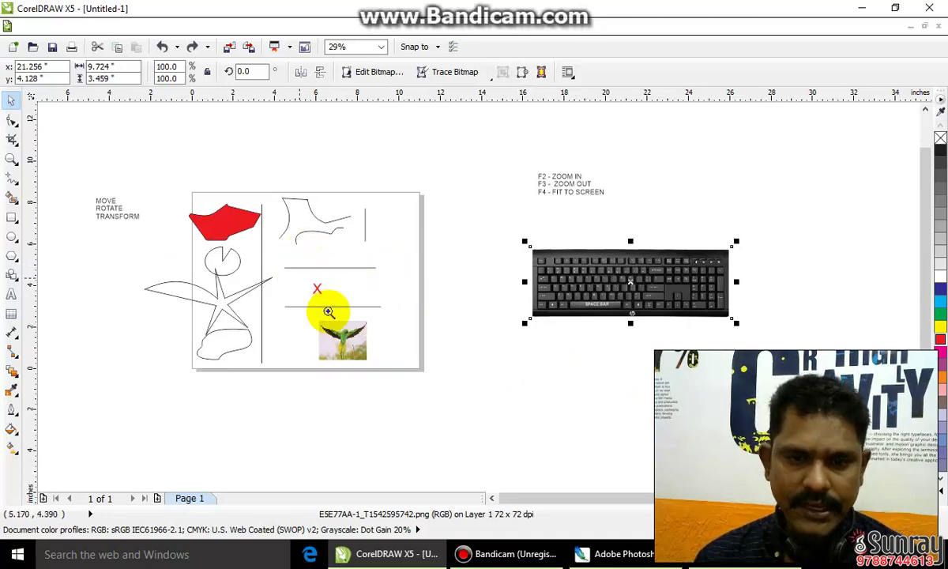
drag(315, 318, 374, 366)
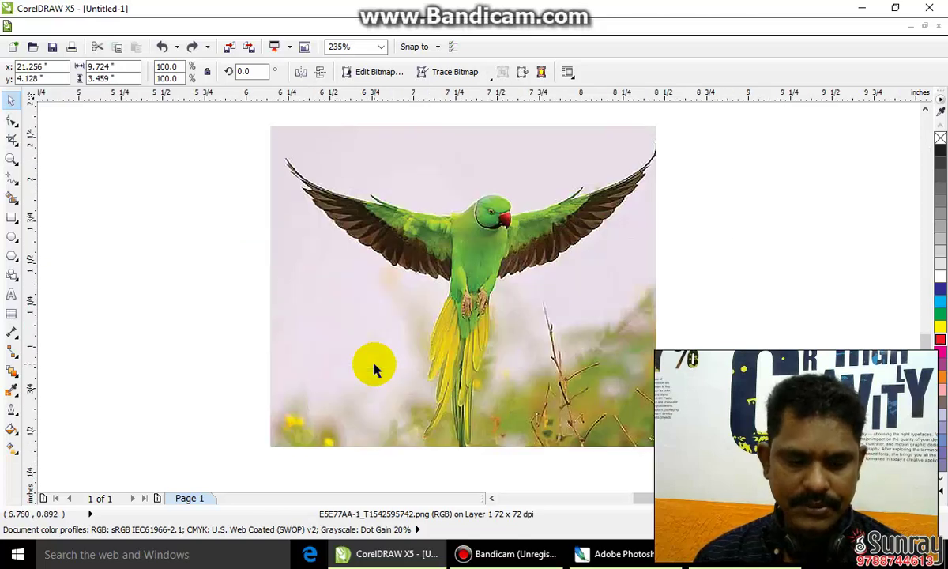
drag(442, 191, 568, 286)
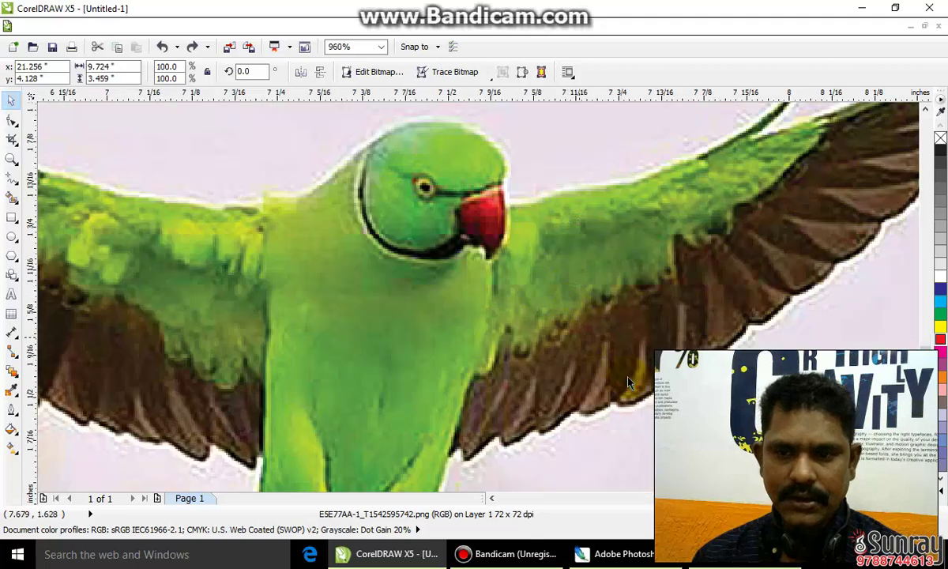
scroll(831, 419, up, 2)
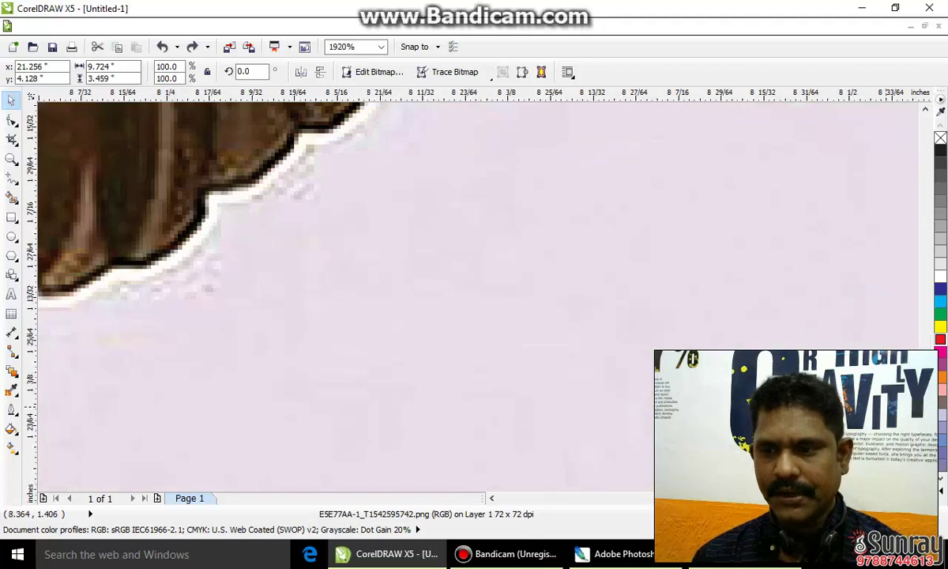
key(Escape)
scroll(826, 419, up, 1)
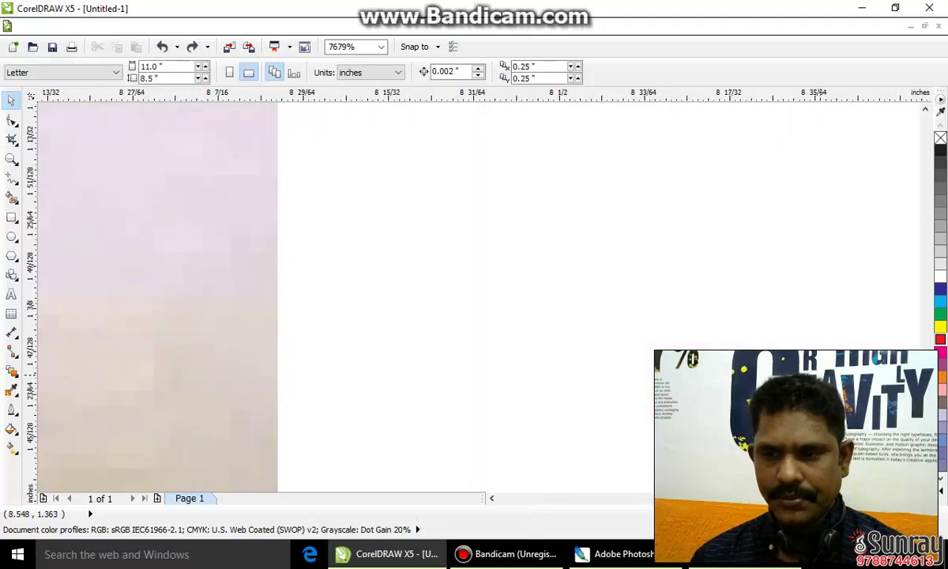
scroll(825, 419, down, 6)
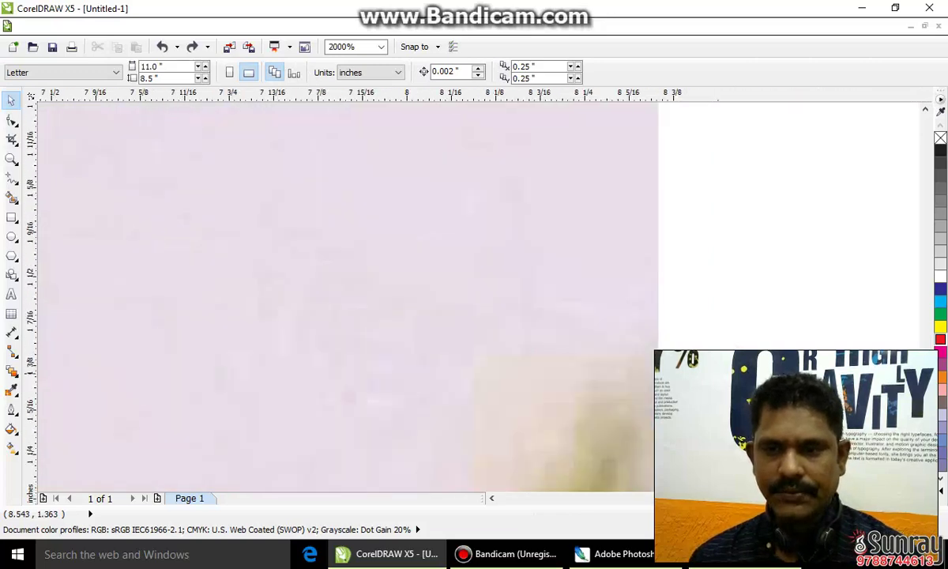
scroll(790, 364, down, 4)
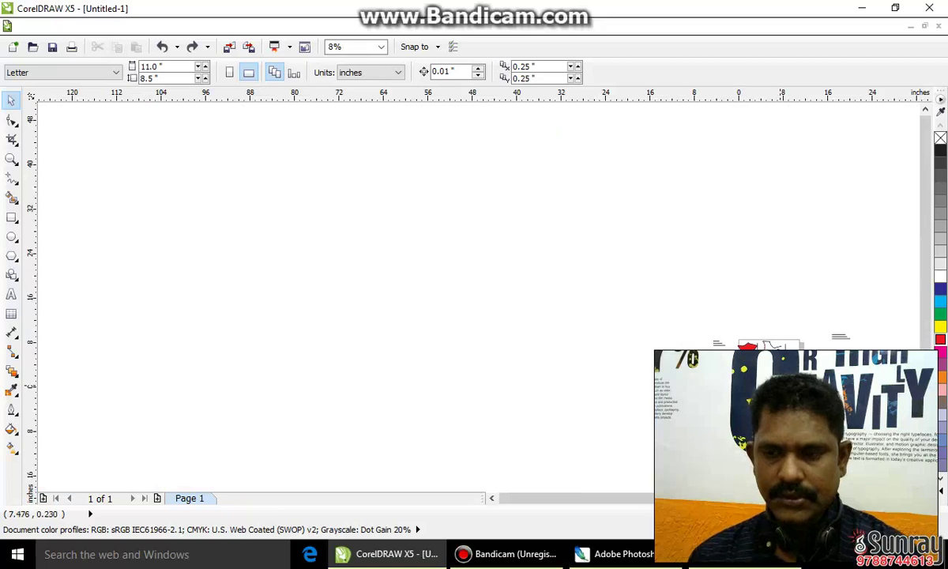
key(F4)
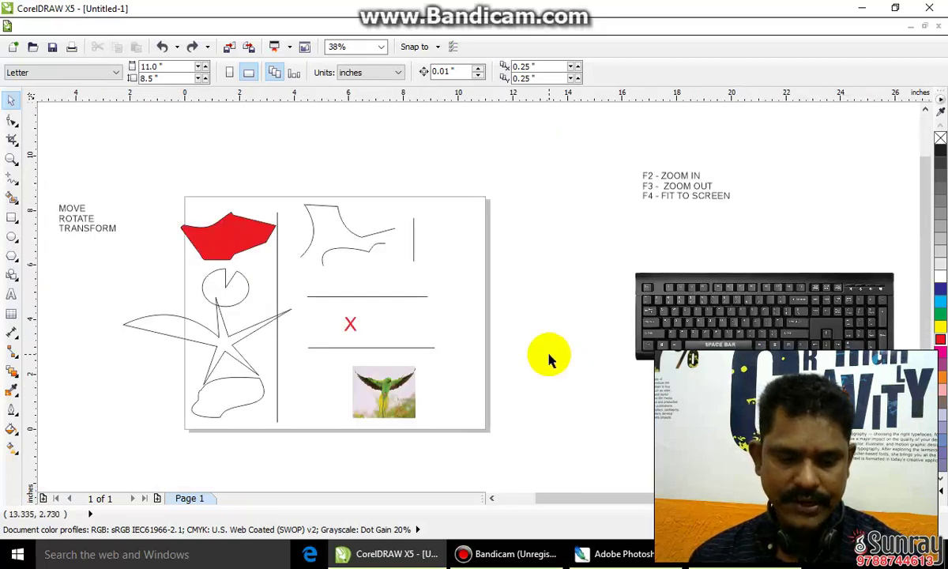
Zoom in above the page drawings to 154% and 307%, then fit all objects back into view
key(F2)
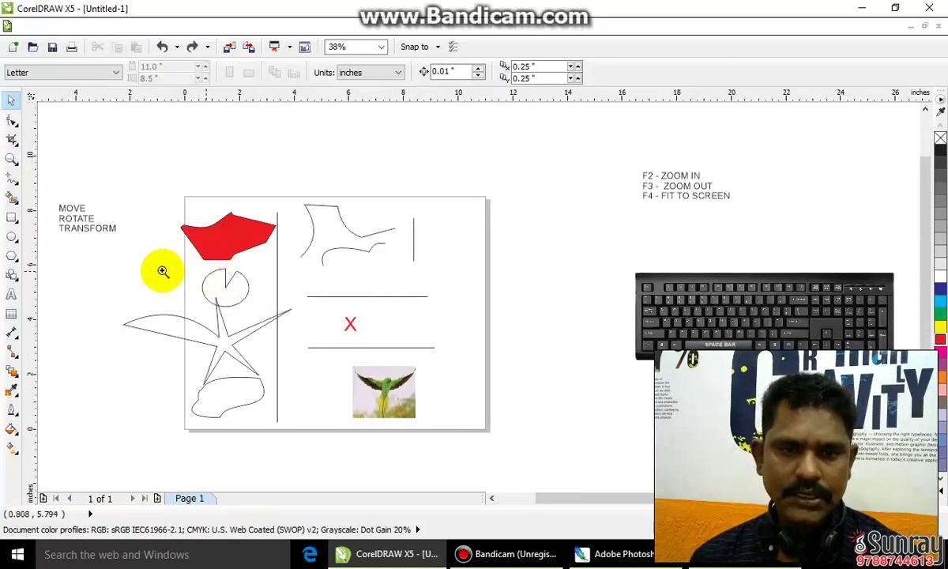
click(174, 164)
key(F2)
click(233, 178)
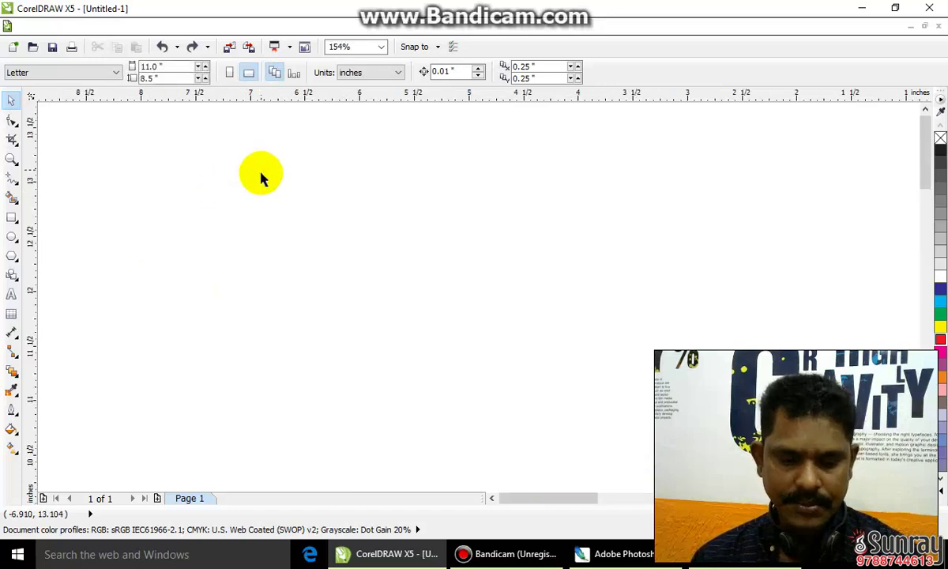
key(F2)
click(260, 173)
click(155, 218)
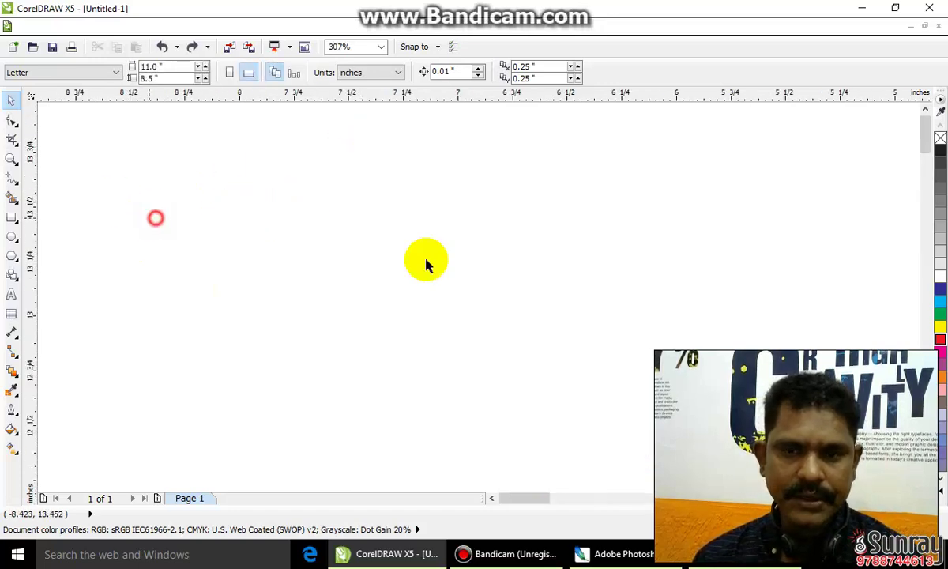
drag(434, 209, 620, 324)
drag(522, 505, 543, 503)
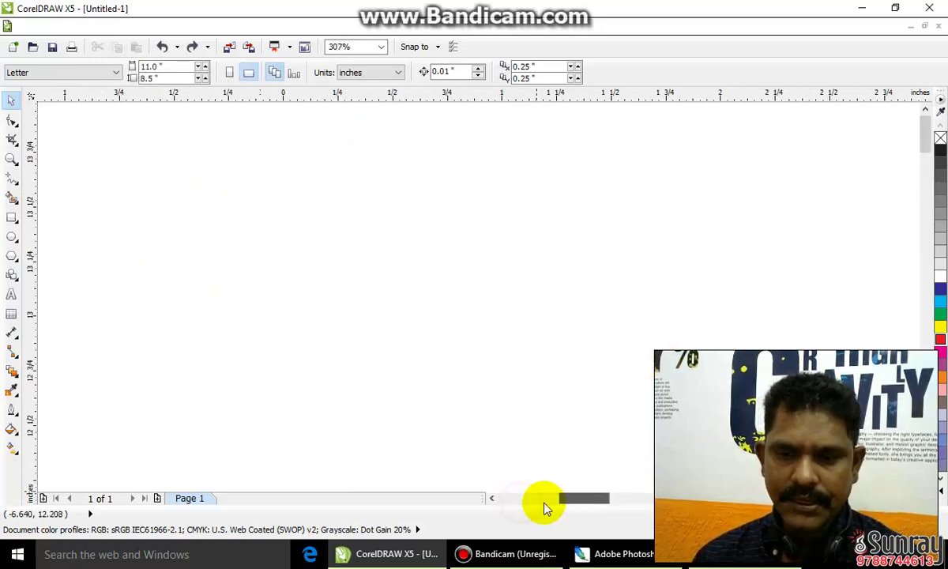
click(926, 164)
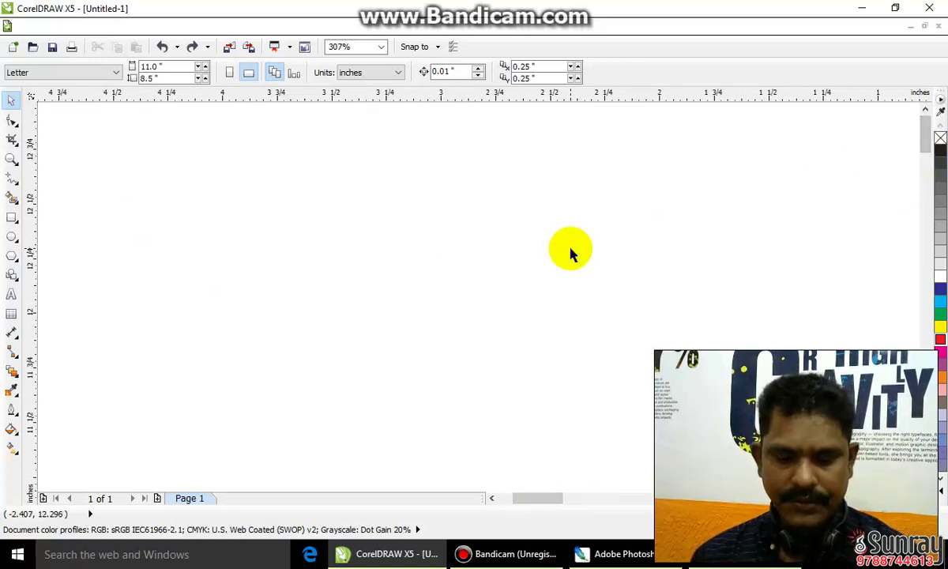
key(F4)
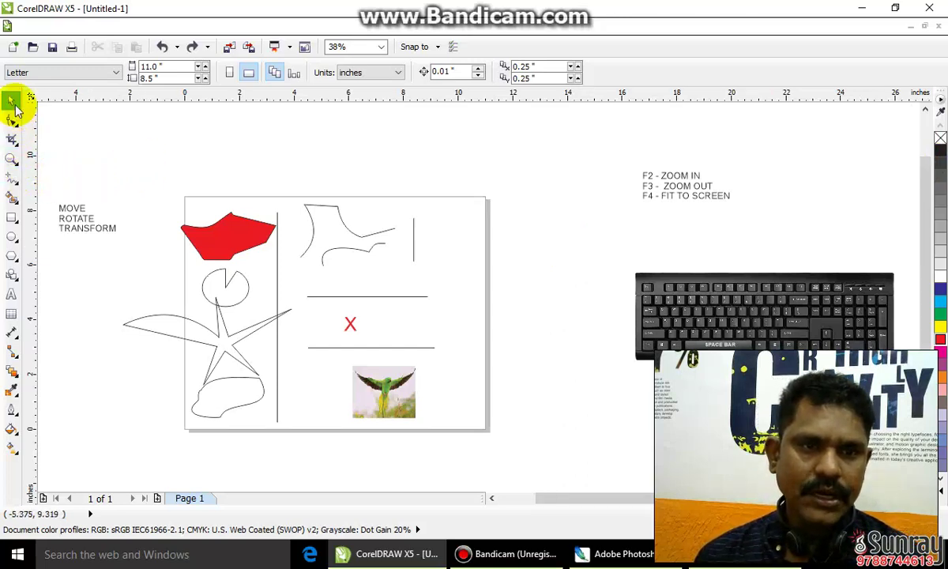
Magnify the F2/F3/F4 shortcut note, then zoom back out to fit all objects
click(11, 158)
drag(629, 161, 742, 230)
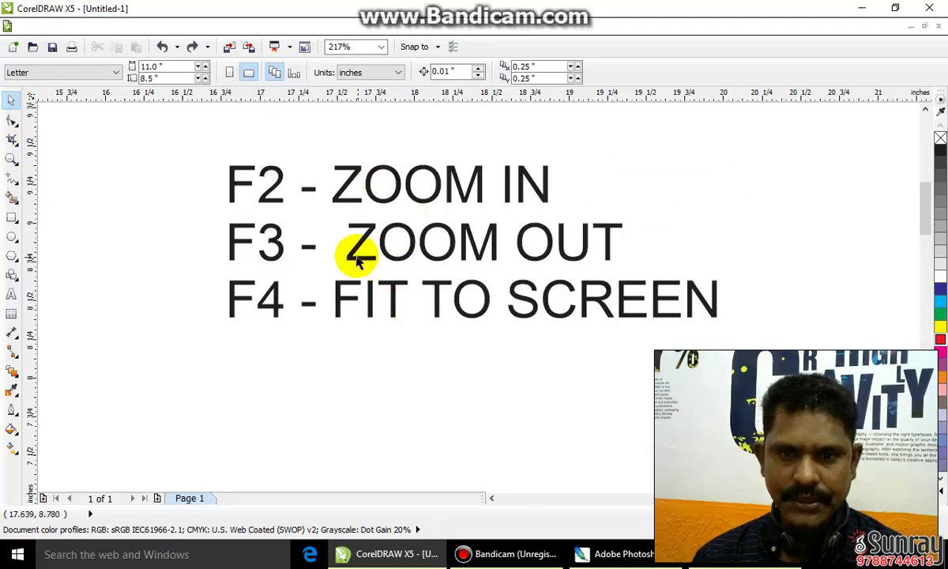
click(355, 257)
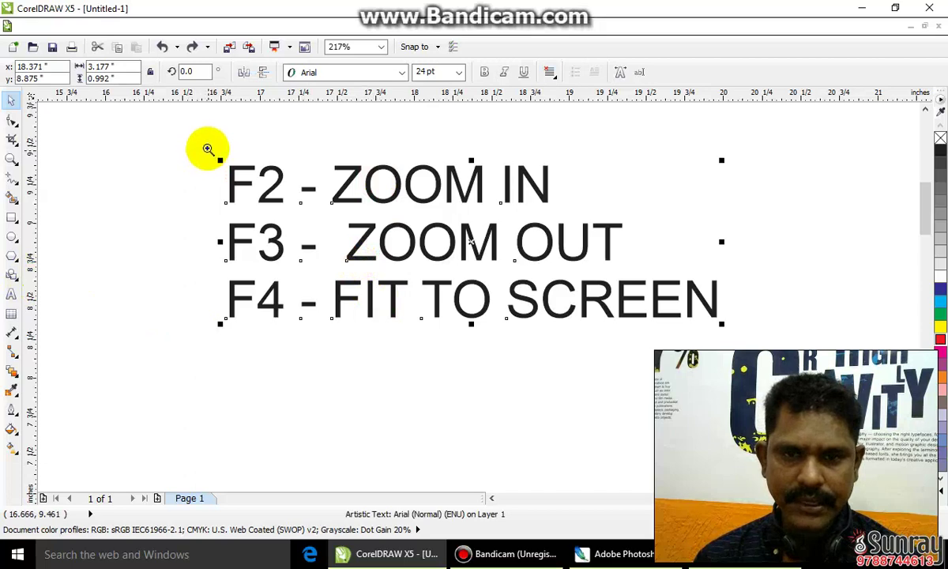
drag(207, 146, 754, 361)
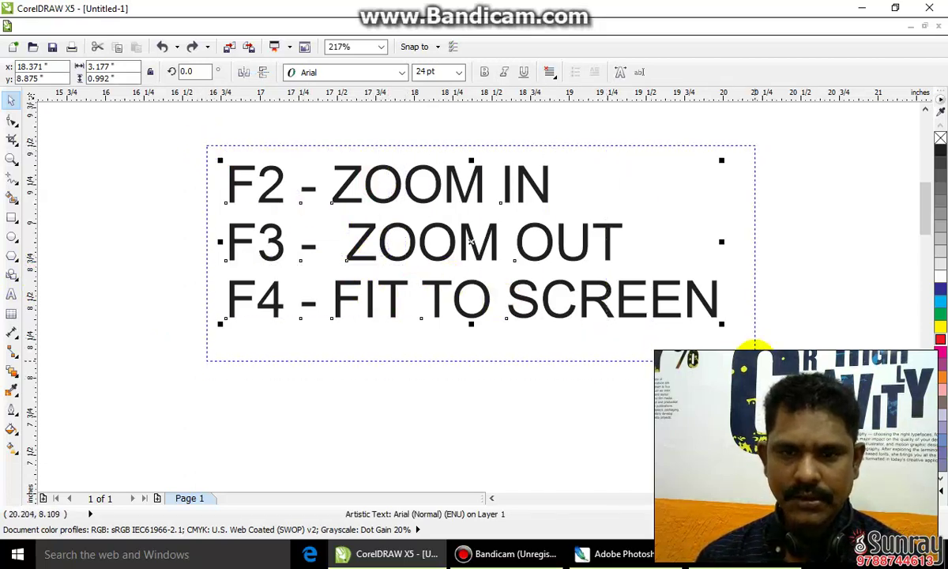
drag(754, 359, 755, 359)
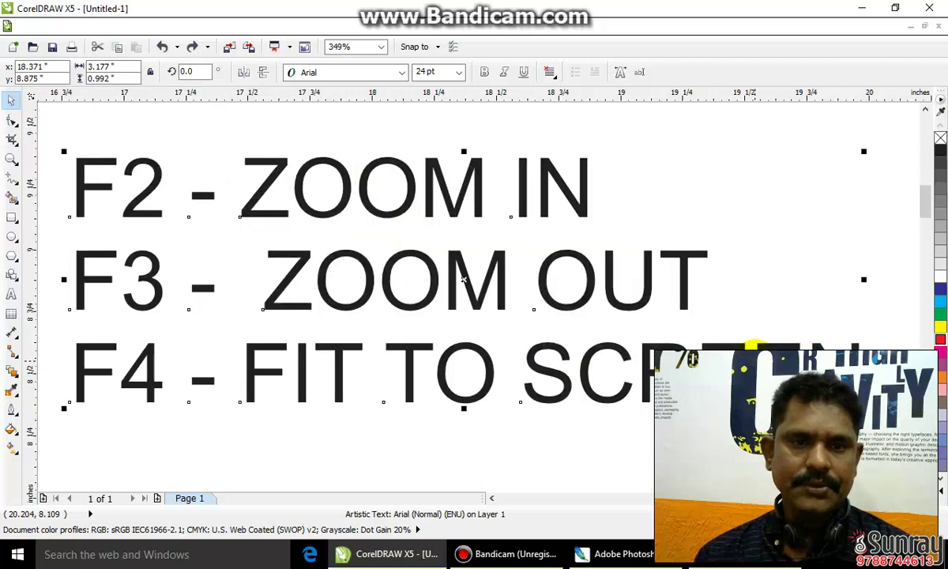
key(F3)
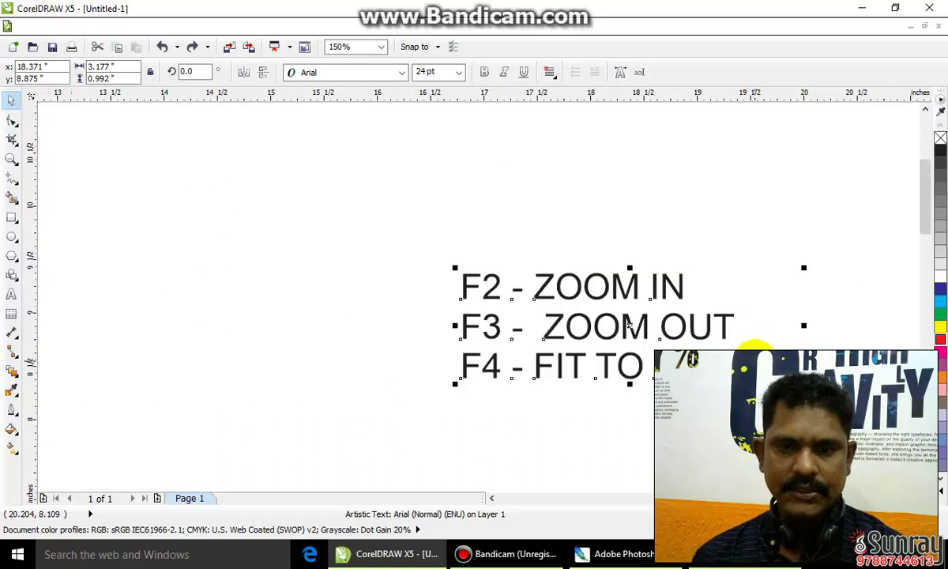
key(F3)
key(F4)
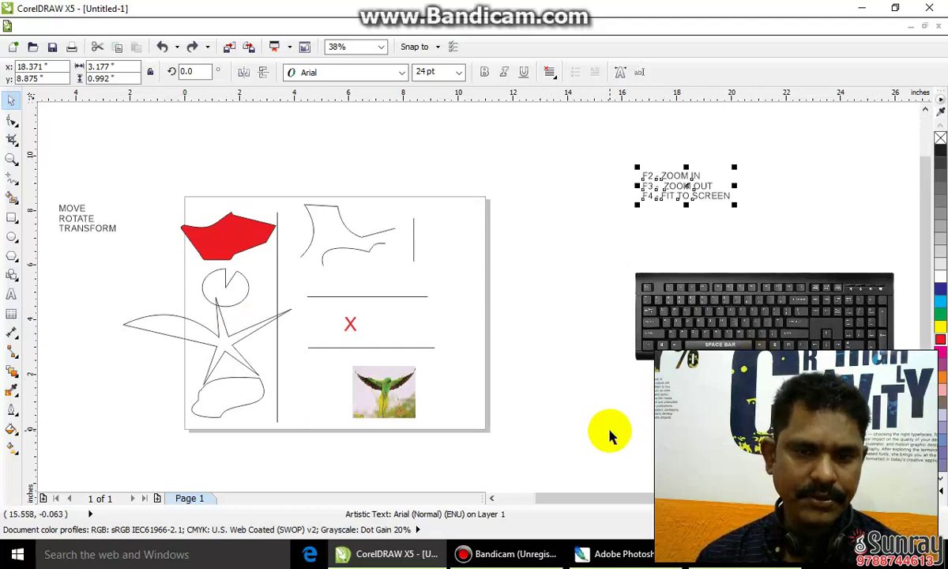
click(569, 399)
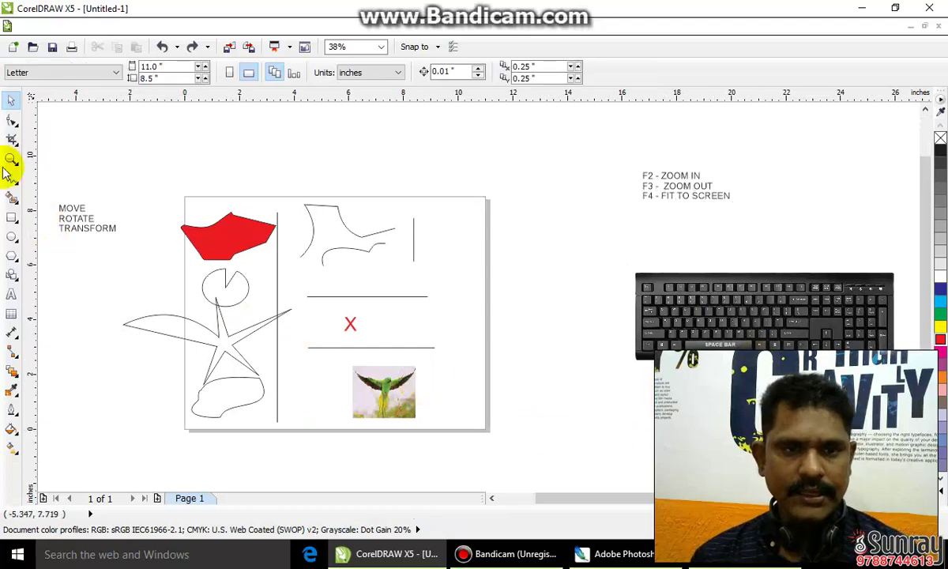
Draw three rectangles: a small one right of the page, a wider one below it, one below the page
click(12, 217)
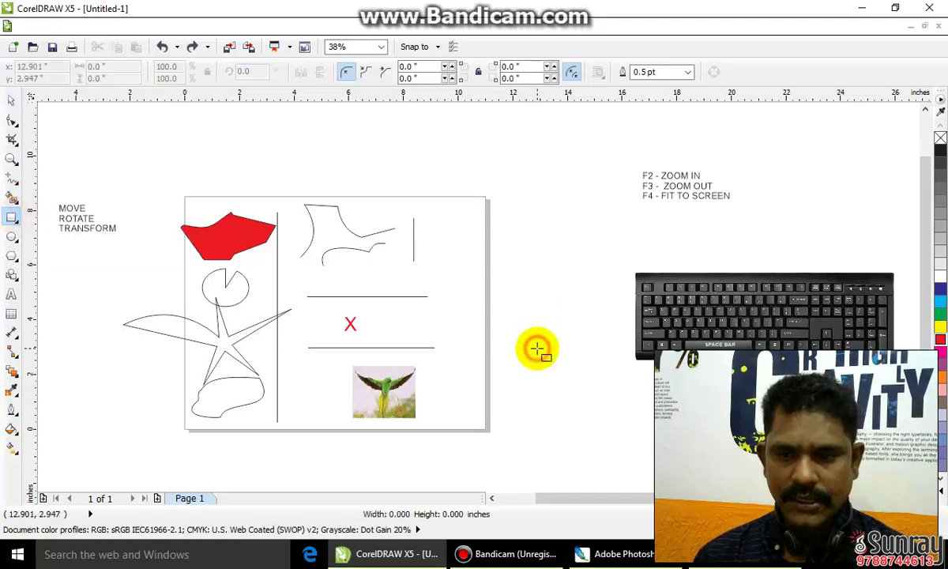
mouse_move(537, 348)
mouse_down()
mouse_move(561, 377)
mouse_move(615, 372)
mouse_up()
drag(540, 425, 726, 453)
scroll(275, 250, down, 1)
drag(296, 382, 358, 415)
scroll(312, 412, up, 1)
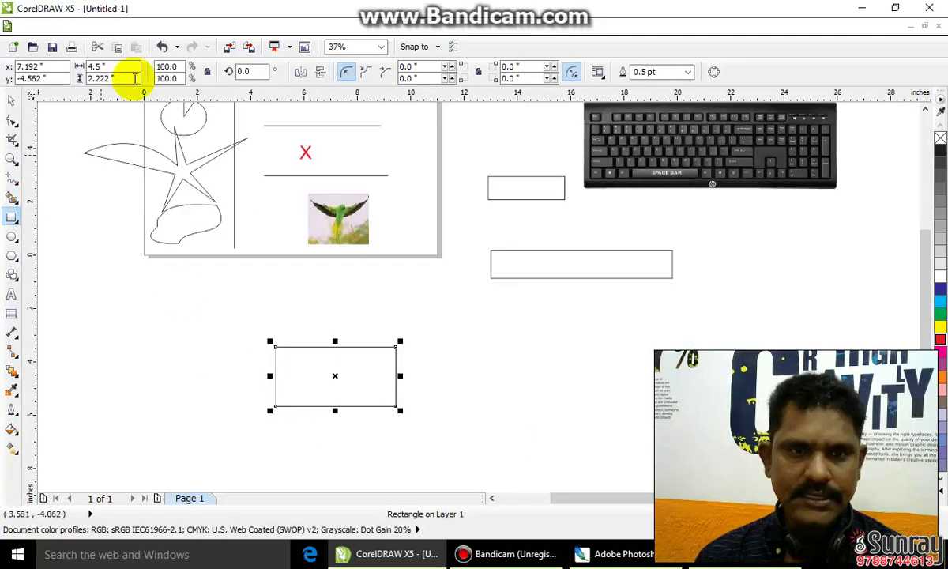
Select the lower rectangle to check its 4.5 by 2.222 inch size
click(11, 100)
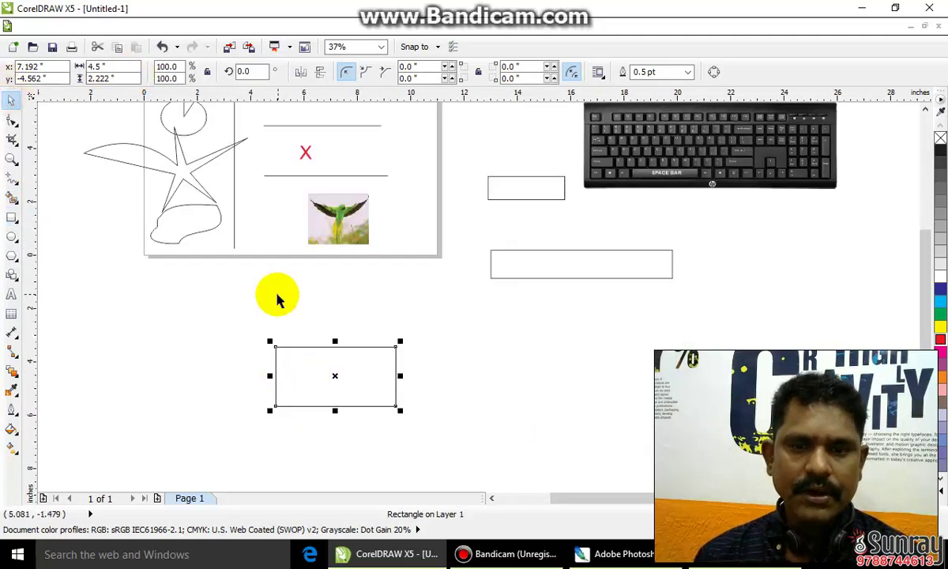
click(275, 292)
click(319, 365)
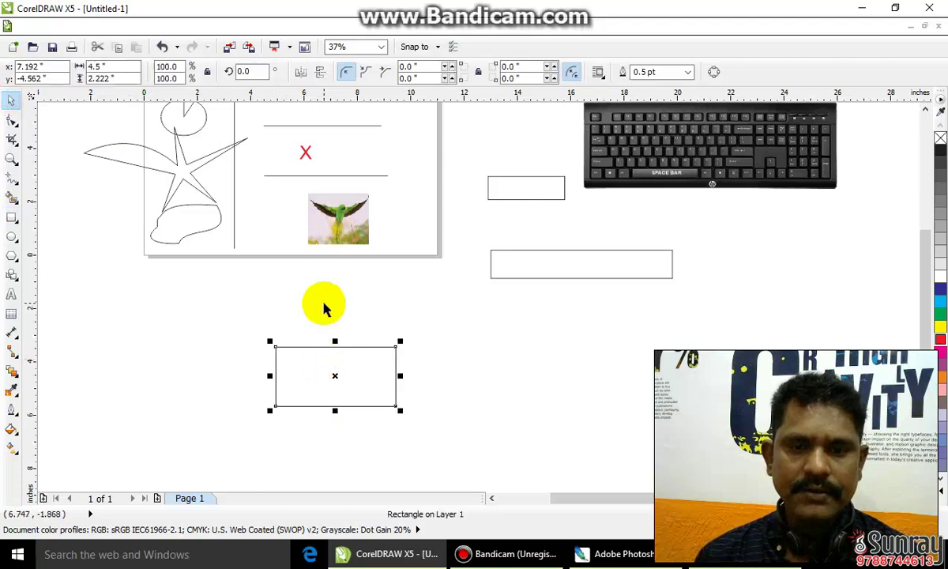
click(323, 307)
click(328, 374)
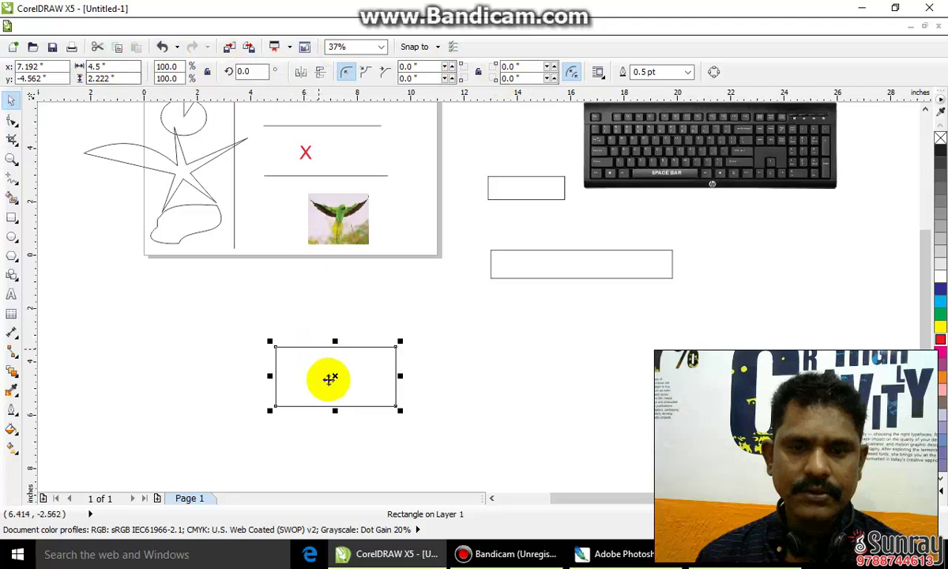
click(316, 306)
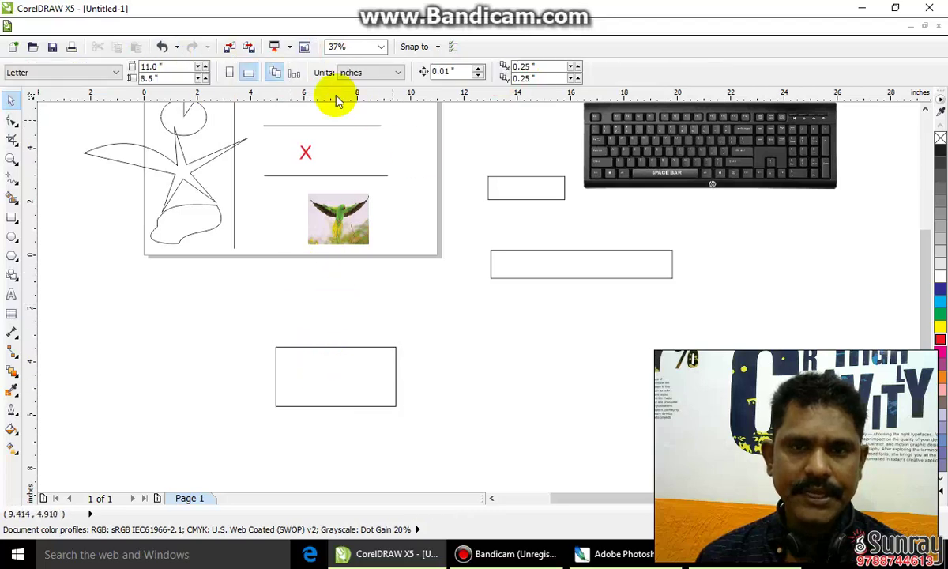
Set the document units to millimeters
click(363, 75)
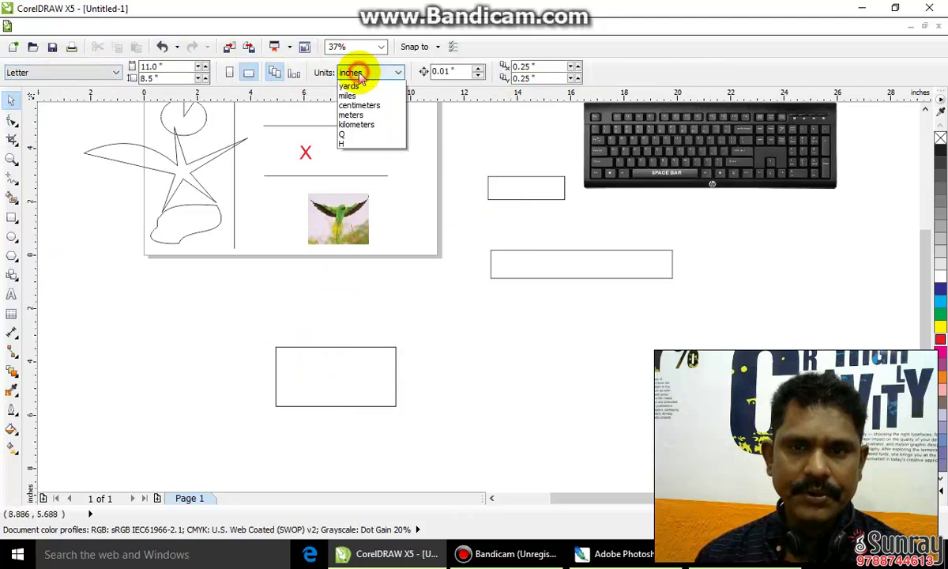
click(360, 95)
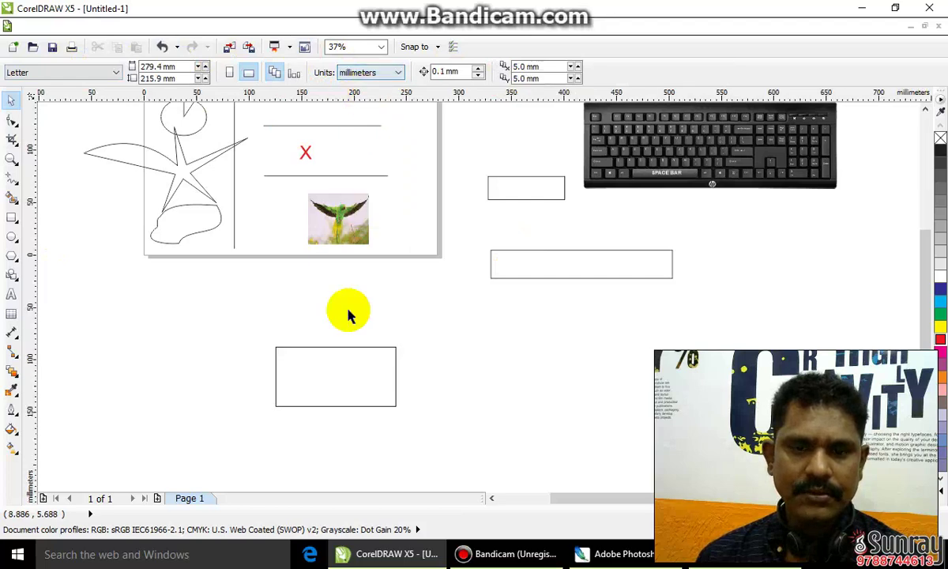
click(338, 385)
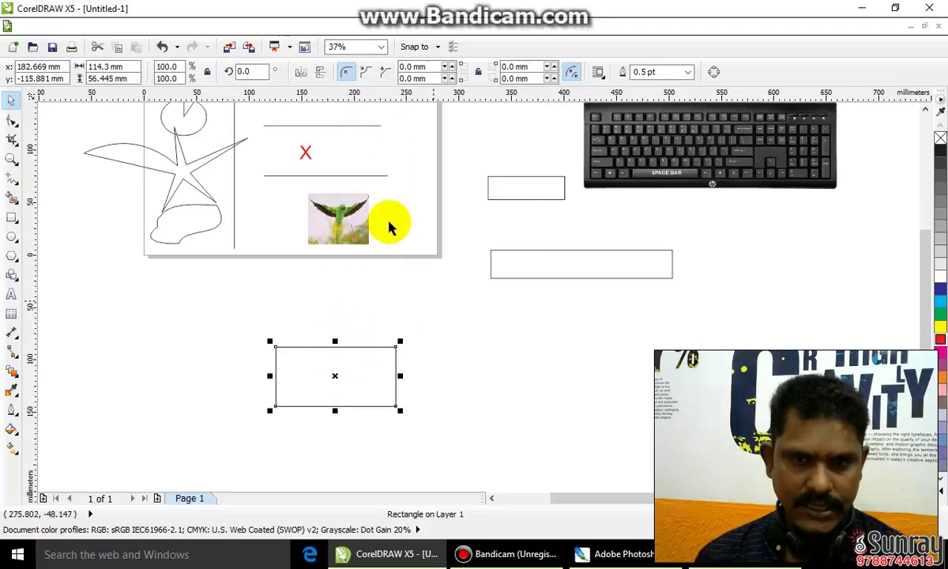
click(427, 359)
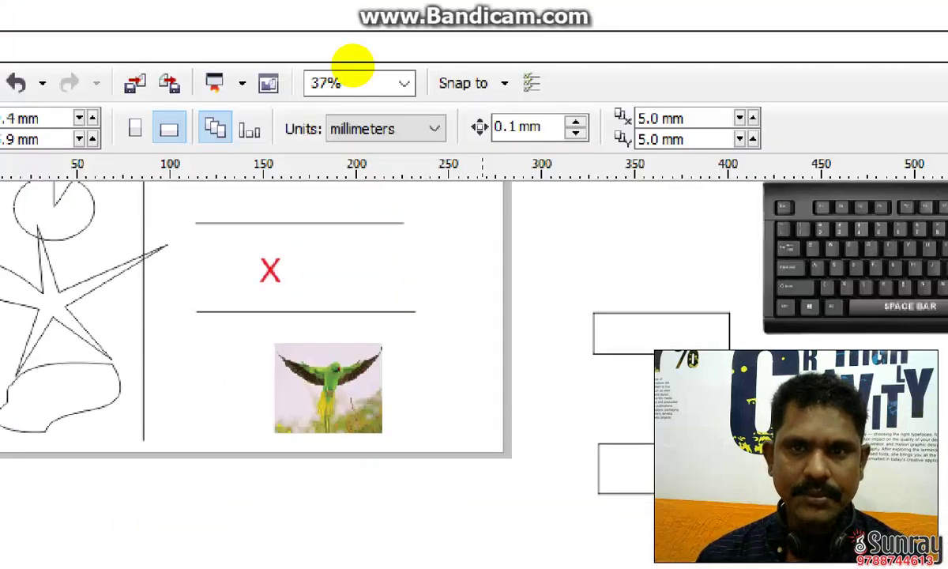
click(352, 43)
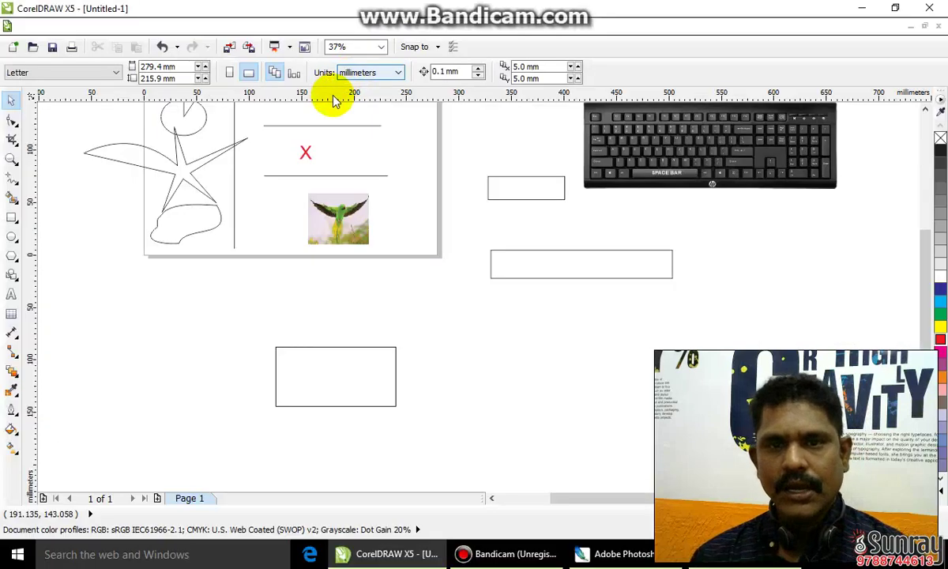
click(347, 74)
click(345, 75)
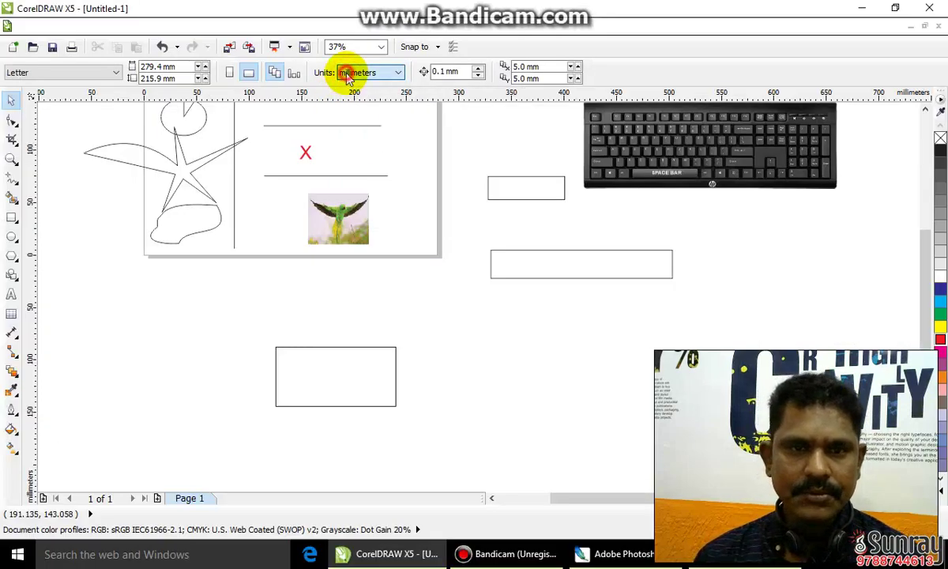
Resize the lower rectangle to 92 × 54 mm
click(326, 375)
click(125, 66)
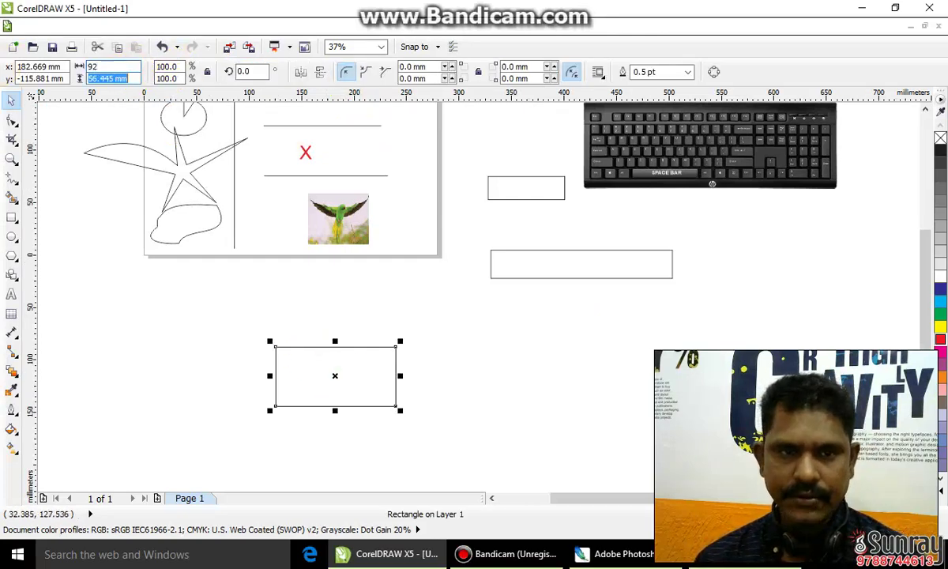
key(Return)
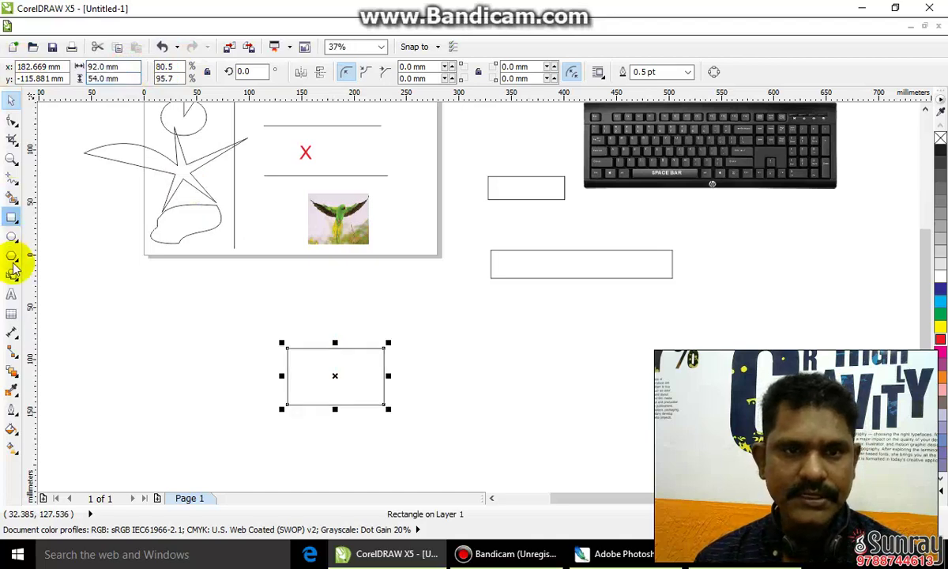
scroll(169, 285, down, 2)
click(406, 359)
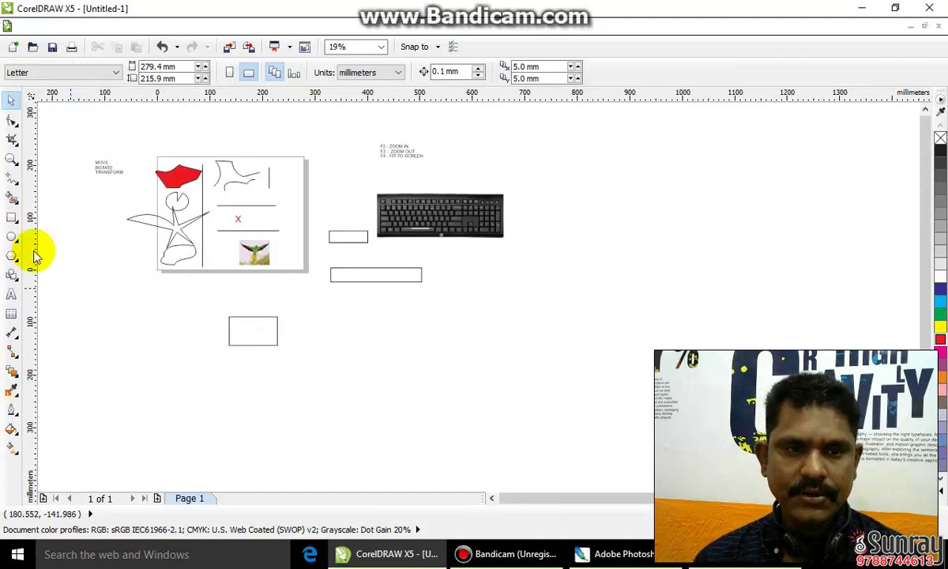
Draw a large rectangle below the keyboard image
click(11, 217)
drag(345, 324, 486, 399)
key(space)
click(328, 116)
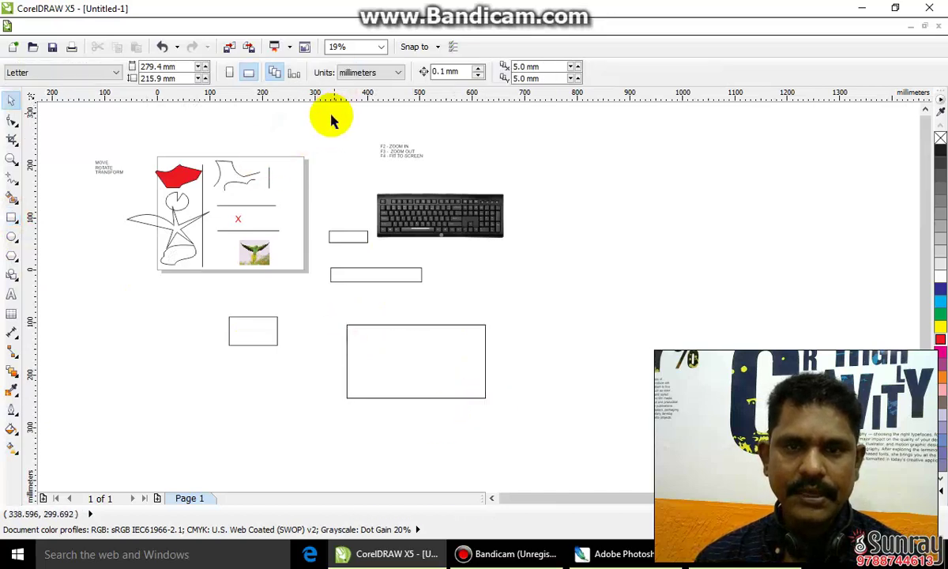
Switch the units to feet and size the large rectangle to 6' x 2'
click(351, 75)
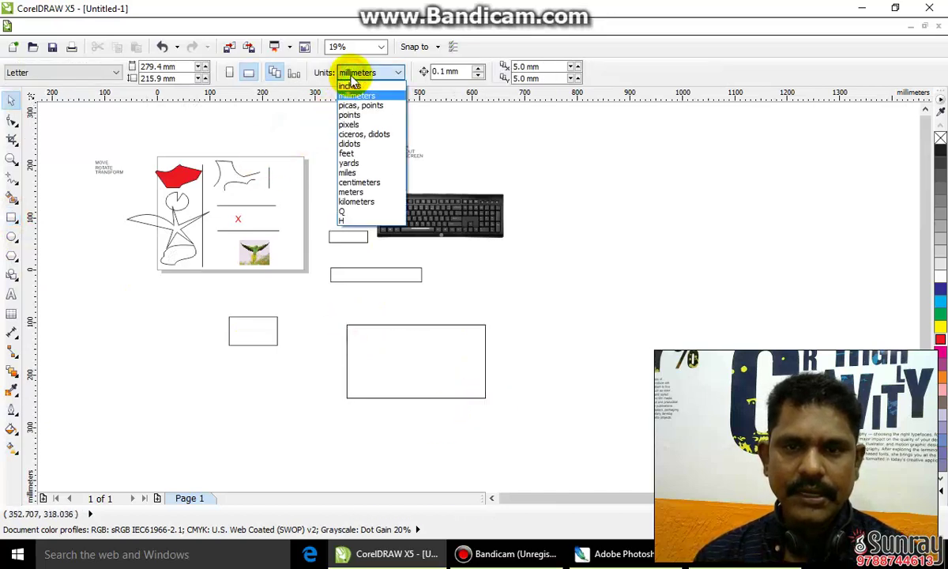
click(357, 154)
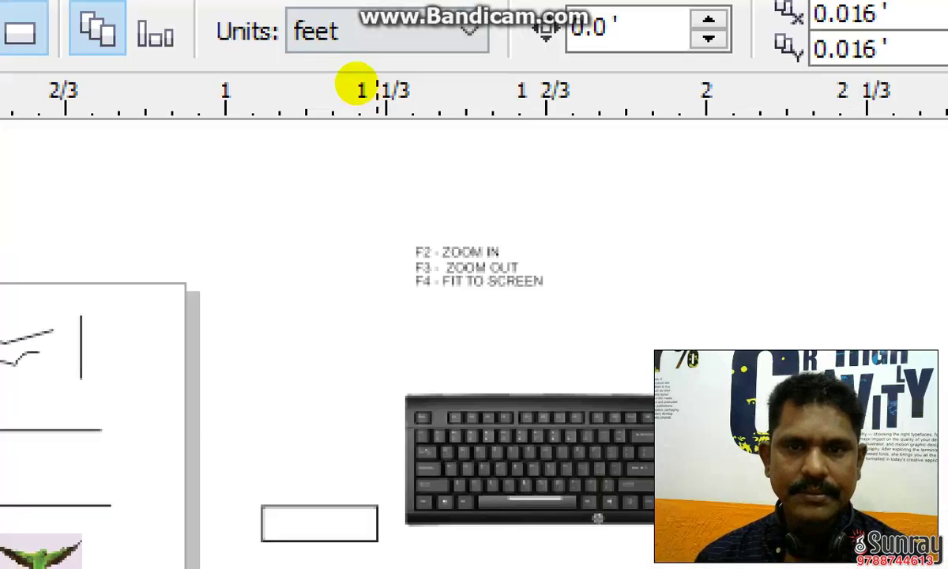
click(349, 47)
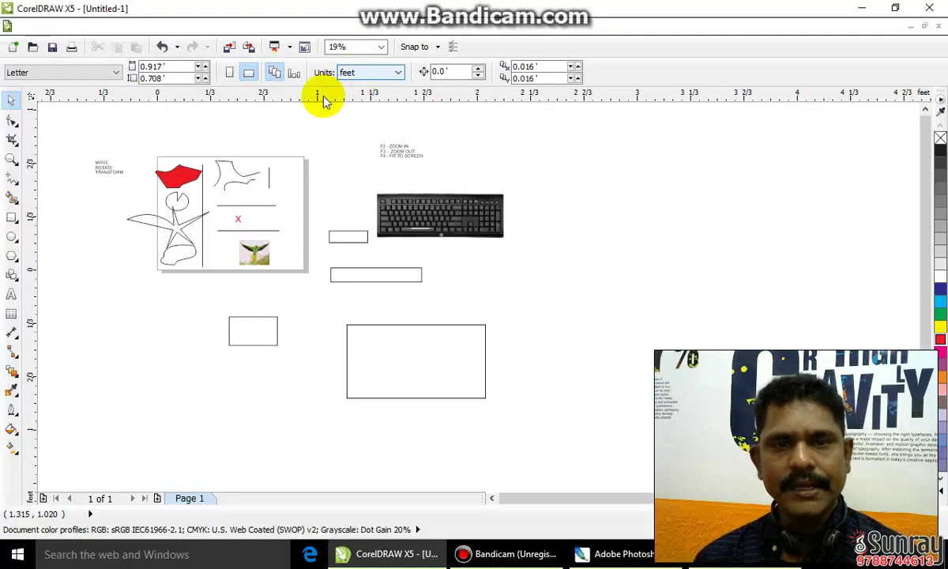
click(397, 353)
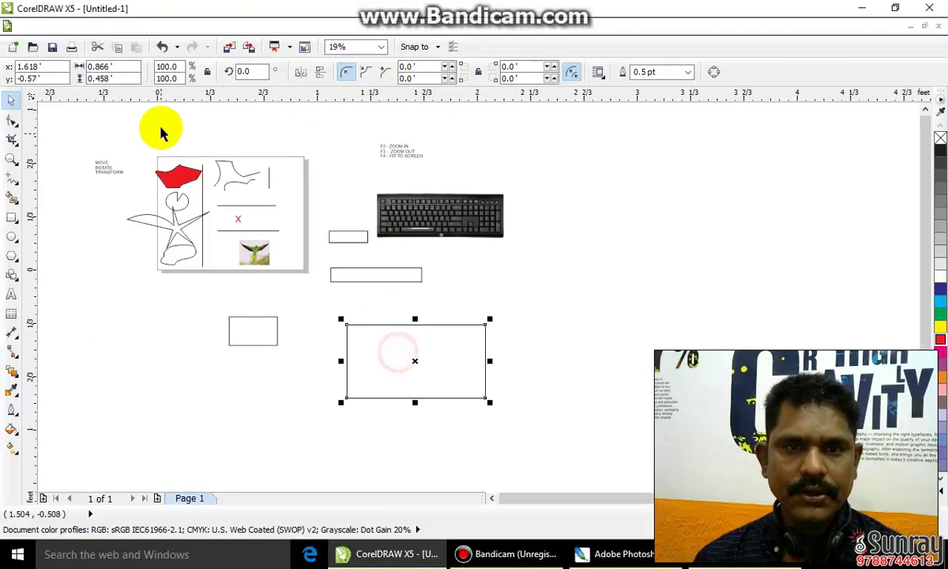
click(122, 67)
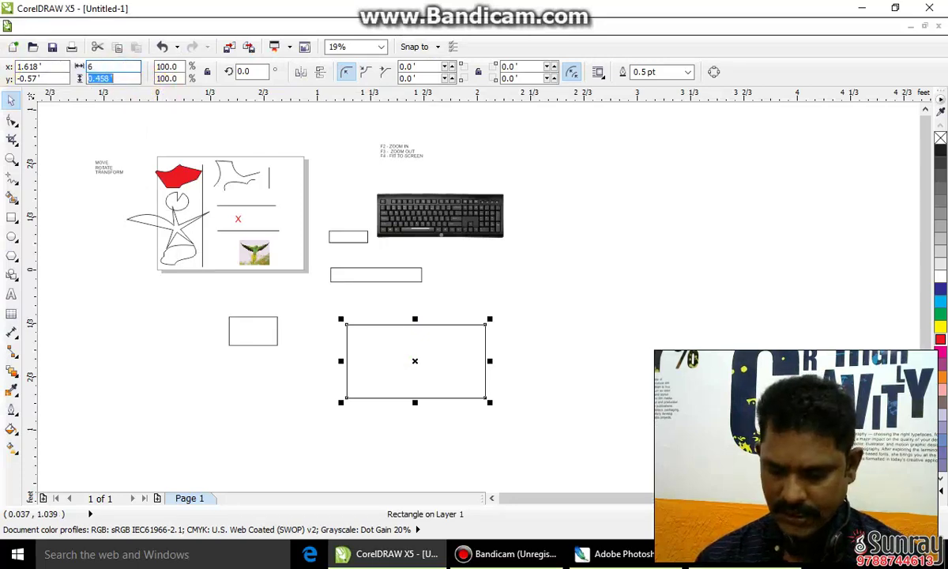
key(Return)
Move the small and large rectangles aside, select both, and delete them
scroll(353, 303, down, 3)
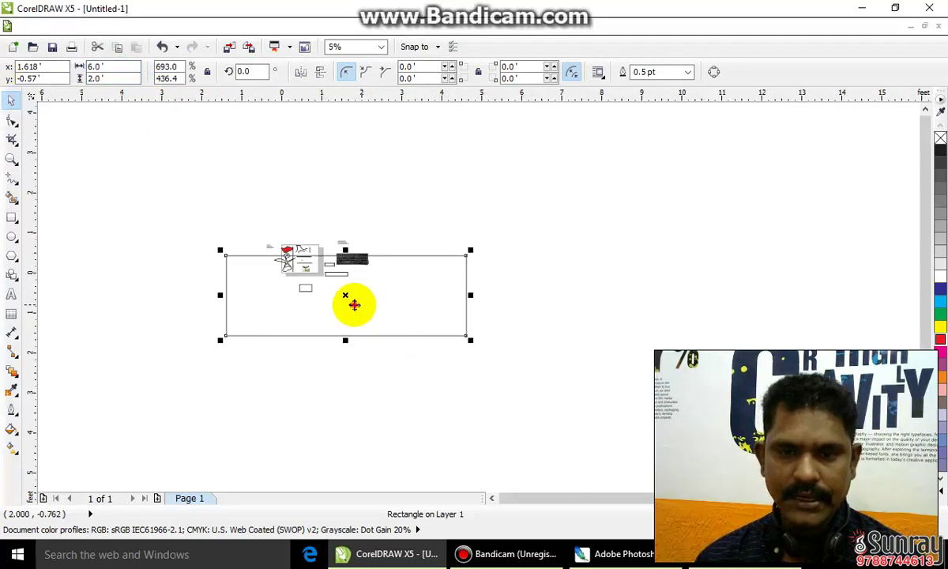
drag(304, 289, 296, 351)
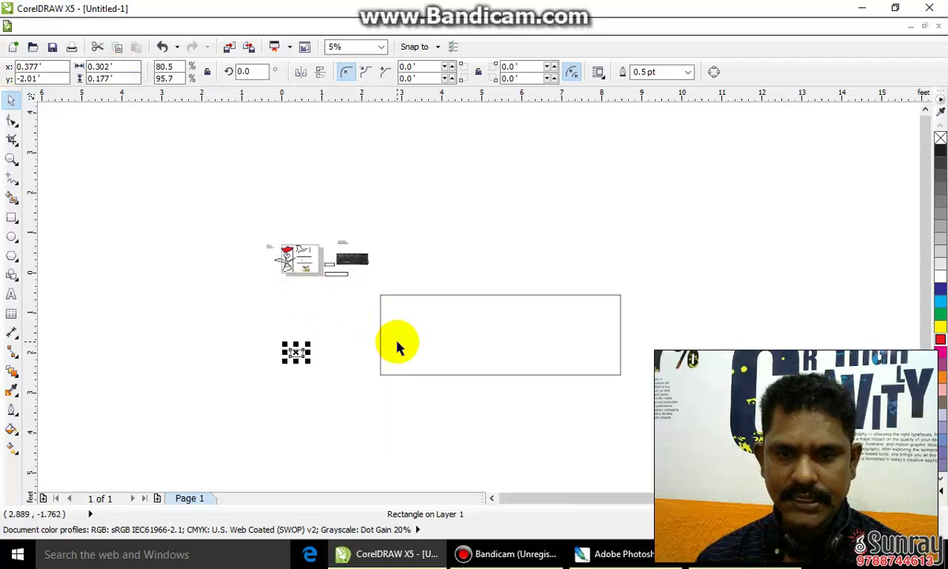
drag(379, 347, 321, 376)
scroll(322, 377, up, 1)
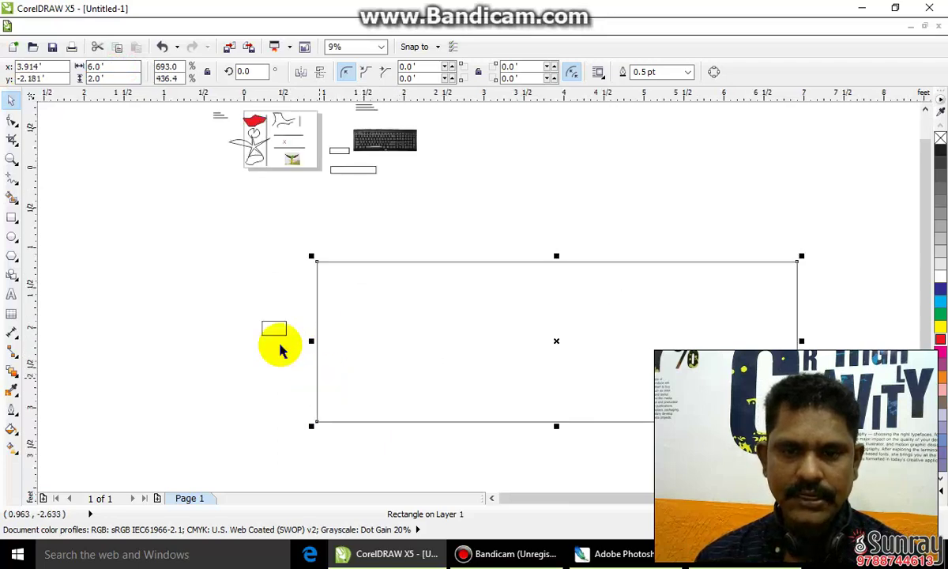
shift+click(274, 336)
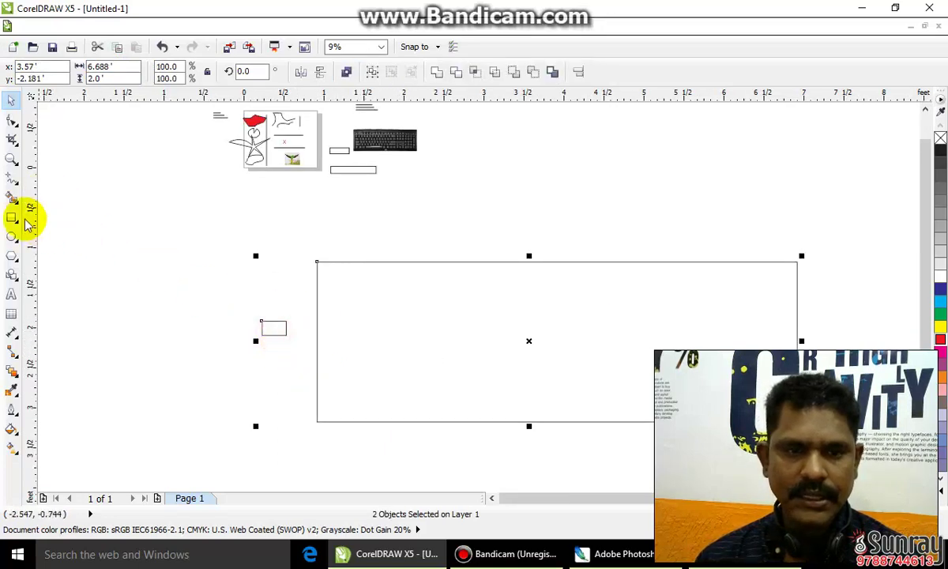
key(Delete)
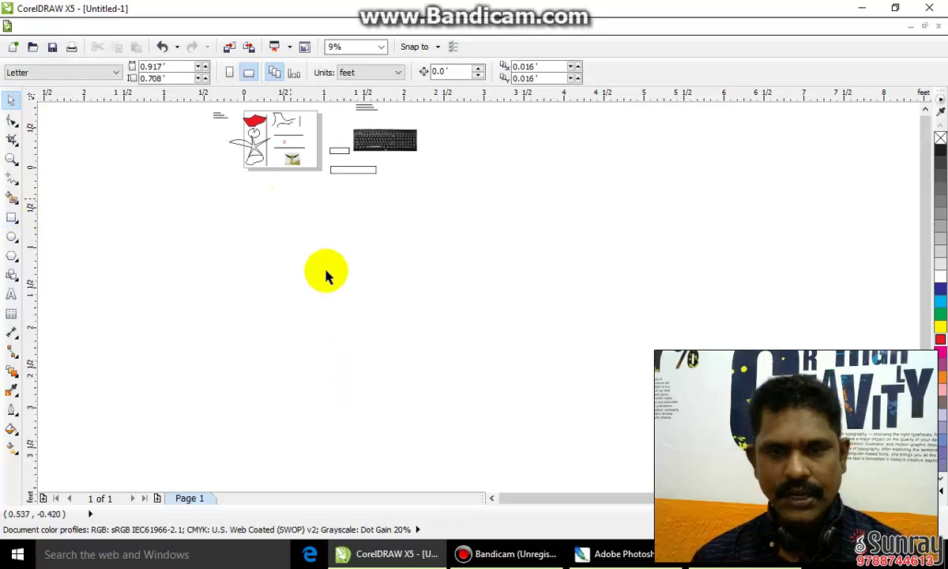
Draw a small 0.134 ft square left of the drawing page
scroll(324, 271, down, 1)
scroll(314, 228, up, 2)
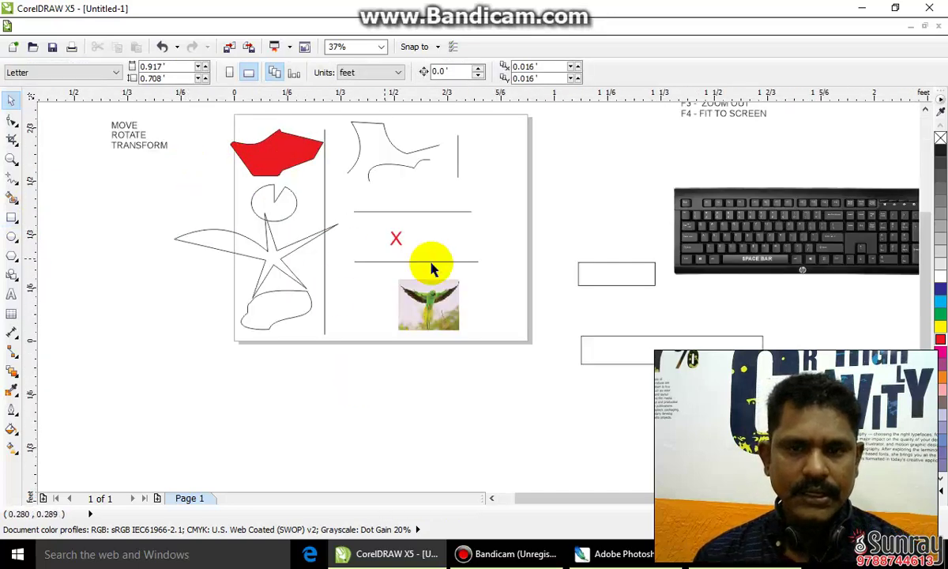
scroll(371, 247, down, 2)
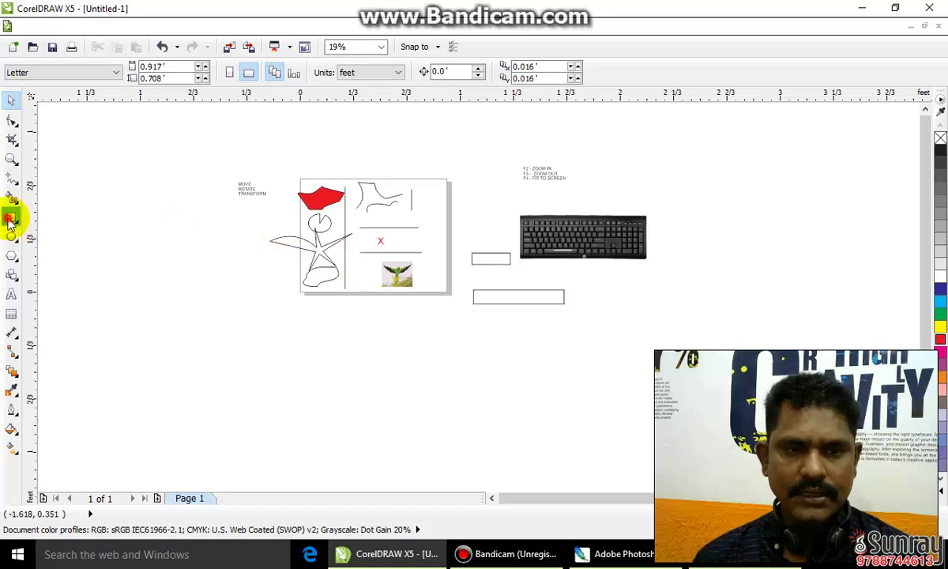
click(9, 218)
click(79, 215)
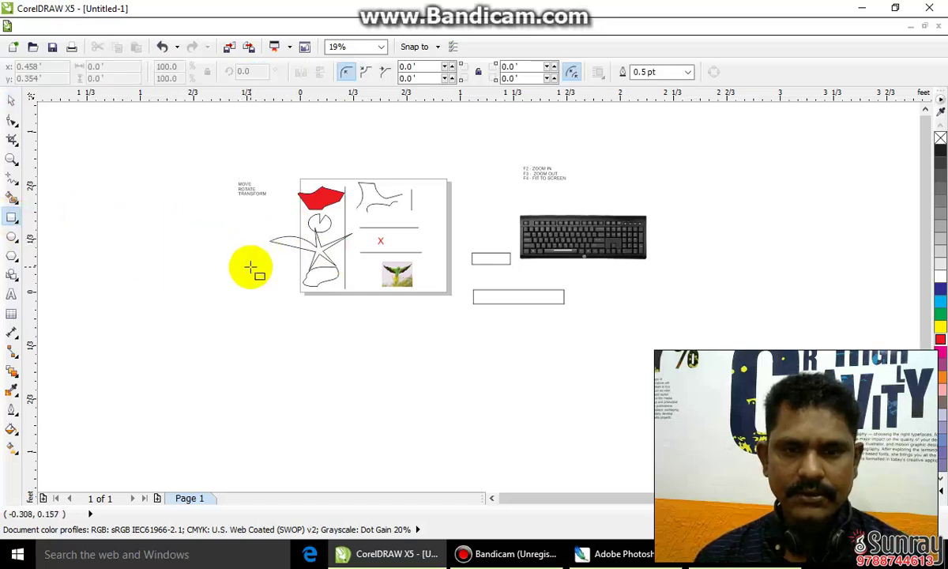
scroll(251, 269, up, 2)
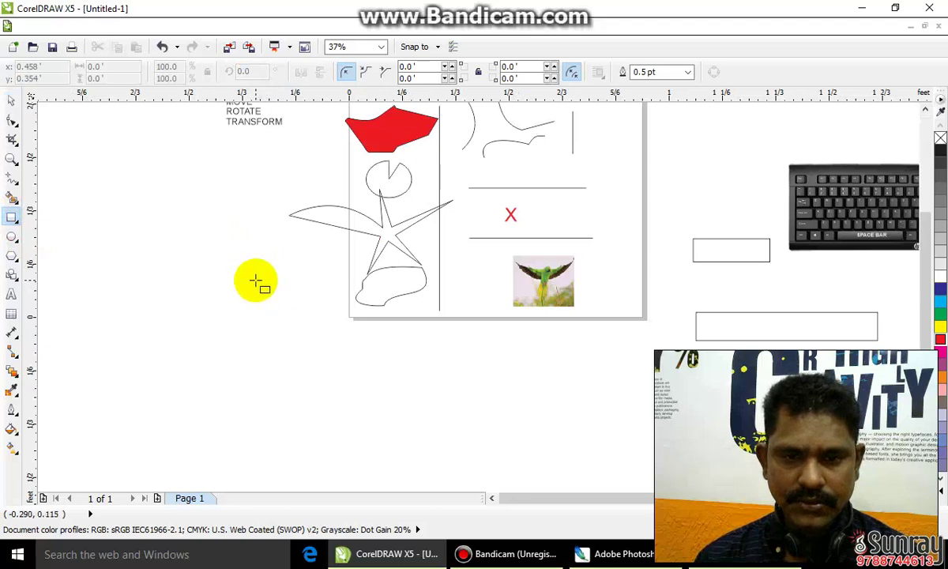
drag(256, 281, 278, 299)
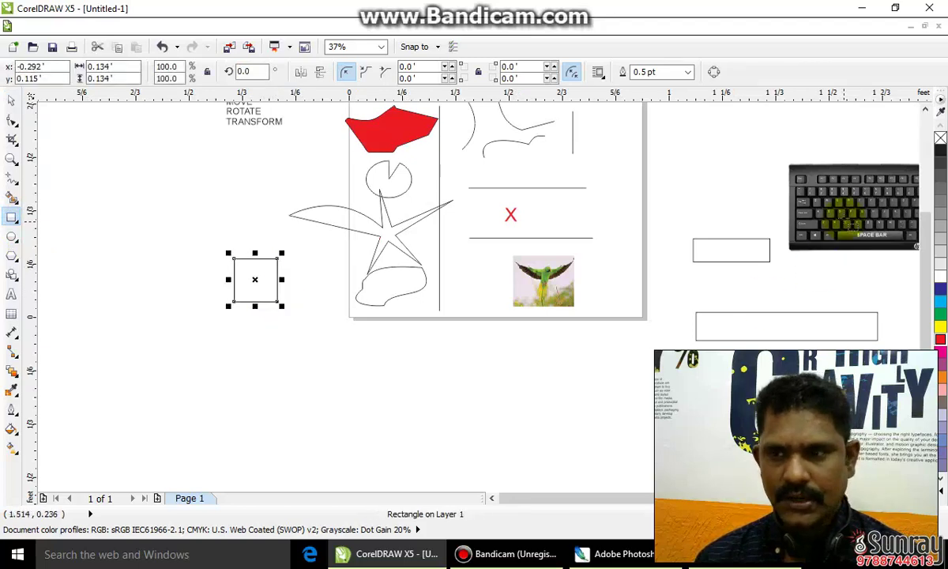
Outline the Ctrl and Shift keys on the keyboard image, then delete both test rectangles
scroll(798, 240, up, 6)
drag(535, 314, 582, 356)
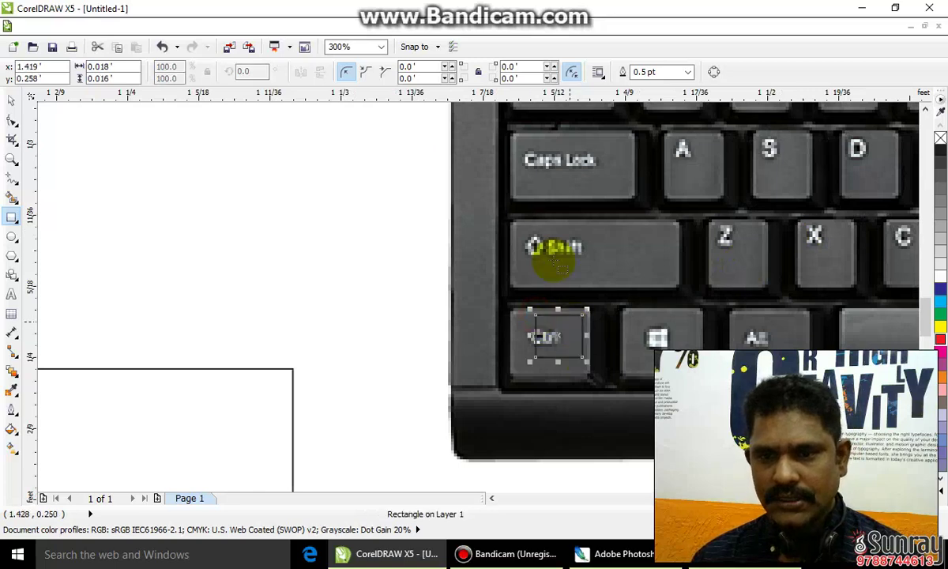
drag(539, 234, 582, 271)
drag(362, 204, 654, 336)
key(Delete)
Select the small square beside the page
scroll(683, 316, down, 4)
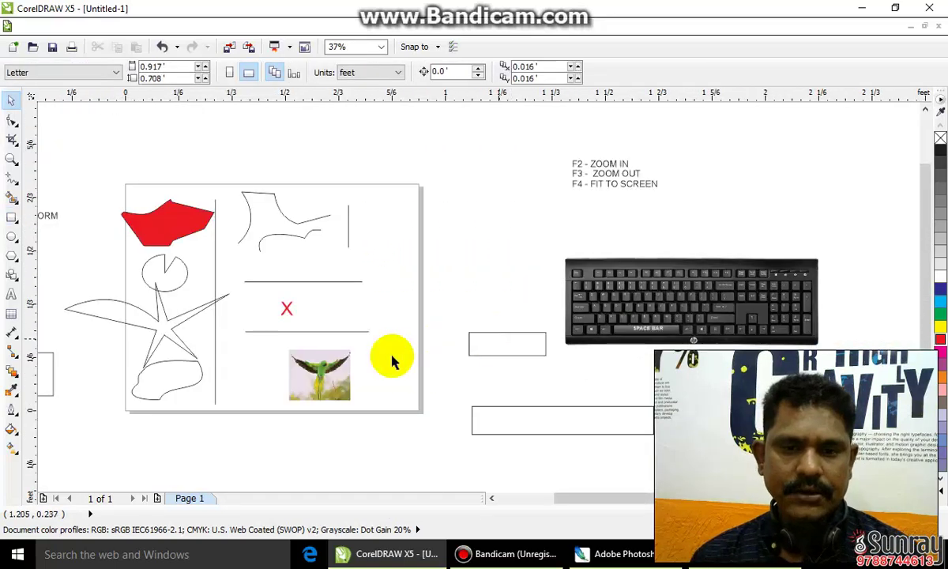
click(317, 345)
scroll(316, 345, up, 2)
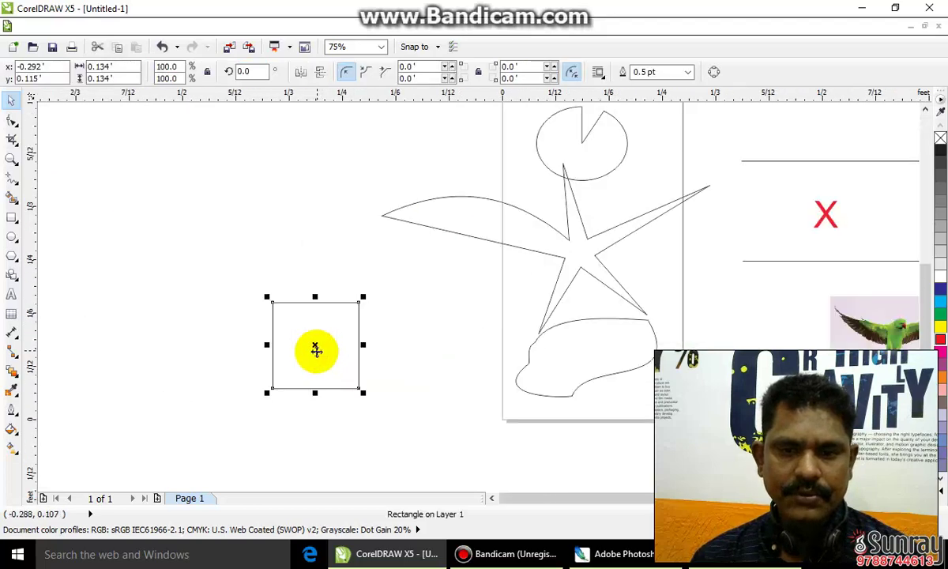
Change the measurement units from feet to inches and reselect the small square
click(298, 153)
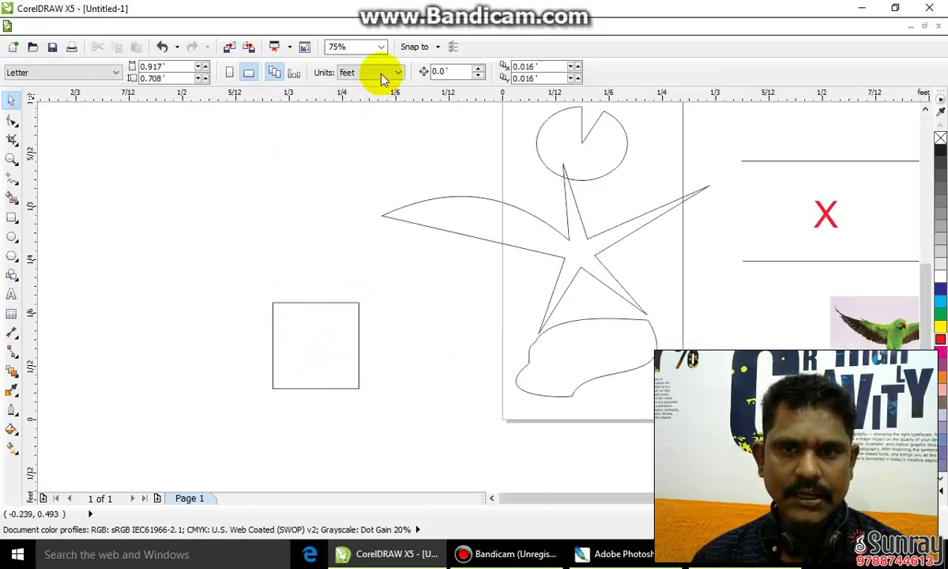
click(377, 74)
click(350, 85)
click(318, 348)
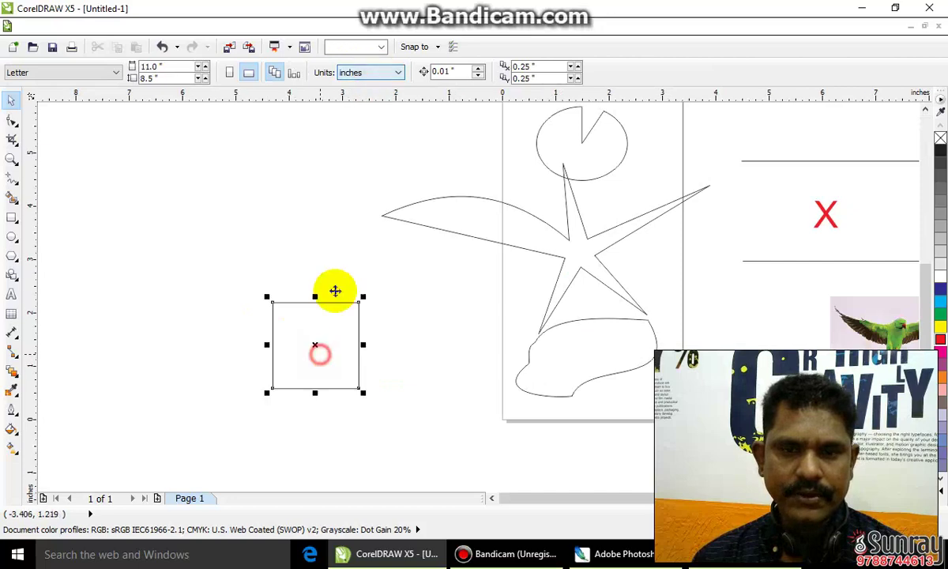
Draw a small circle above the square and a five-sided polygon left of it
click(12, 237)
drag(211, 240, 234, 252)
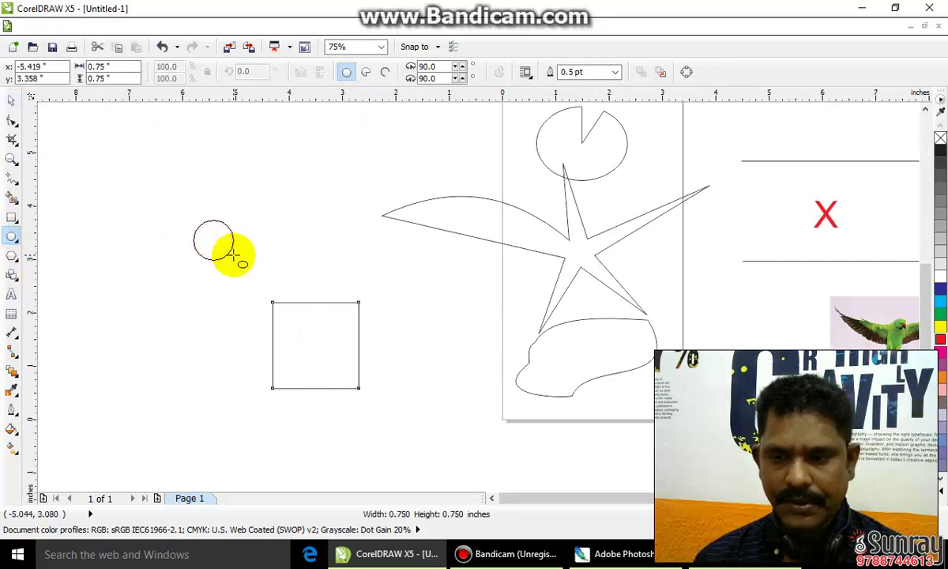
click(12, 255)
drag(183, 340, 207, 361)
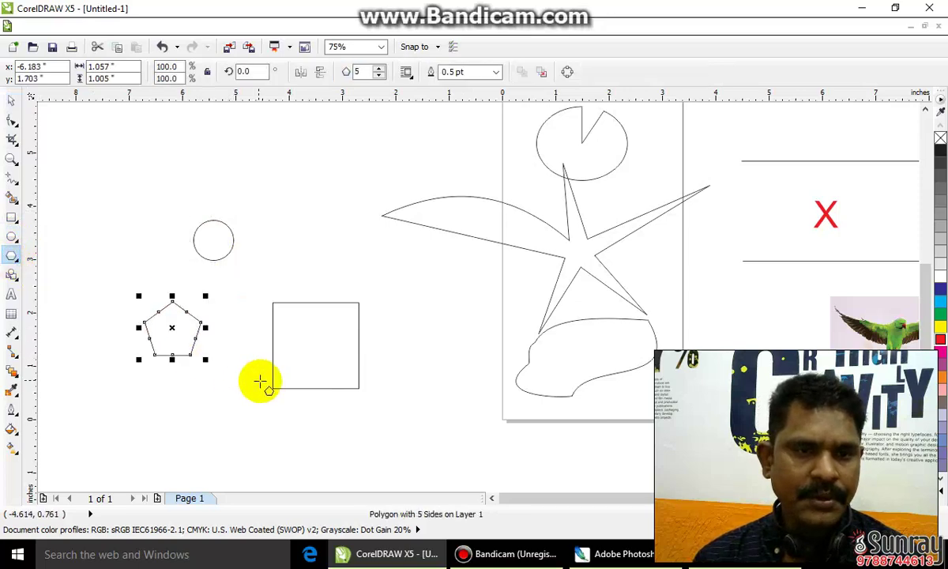
Browse the polygon, rectangle and ellipse tool variants, then return to selecting and zoom out
click(7, 261)
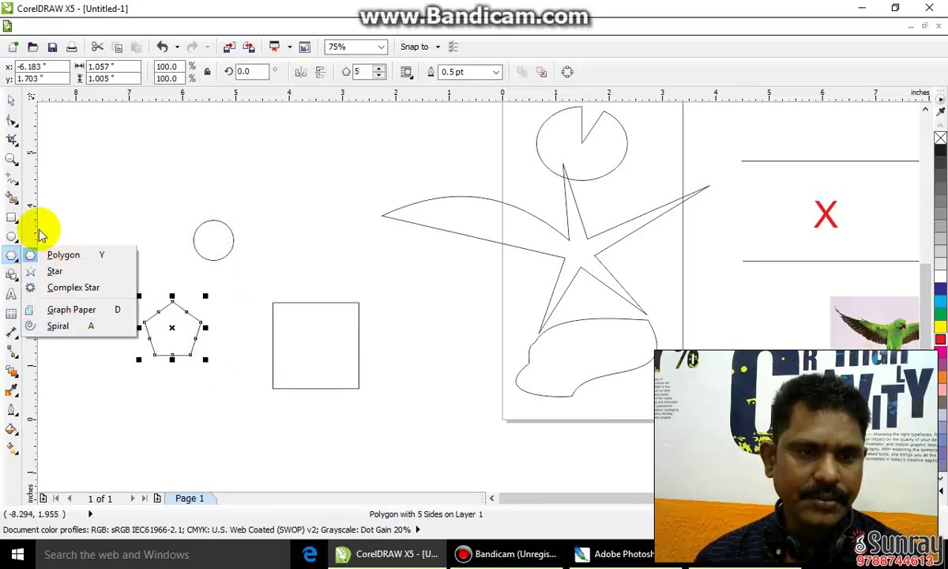
click(16, 221)
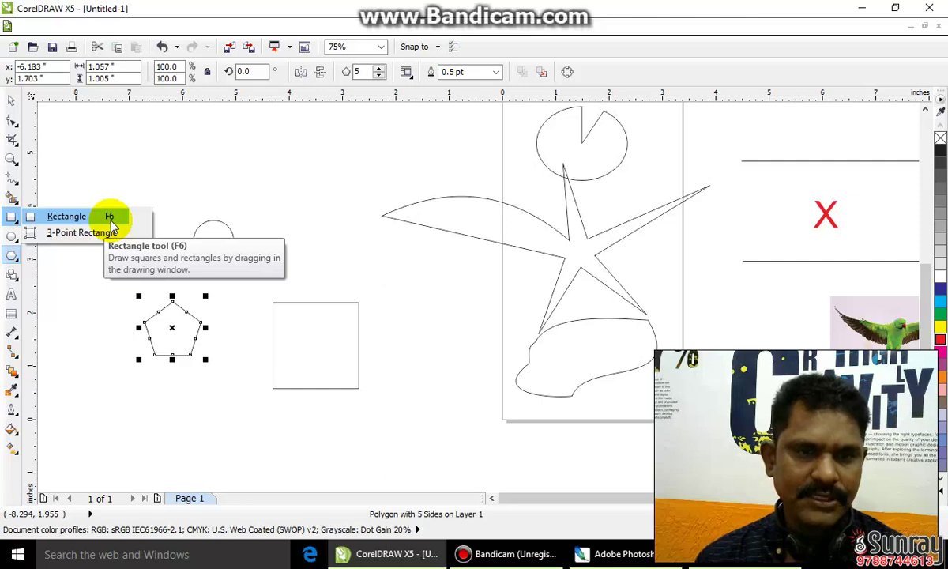
click(12, 237)
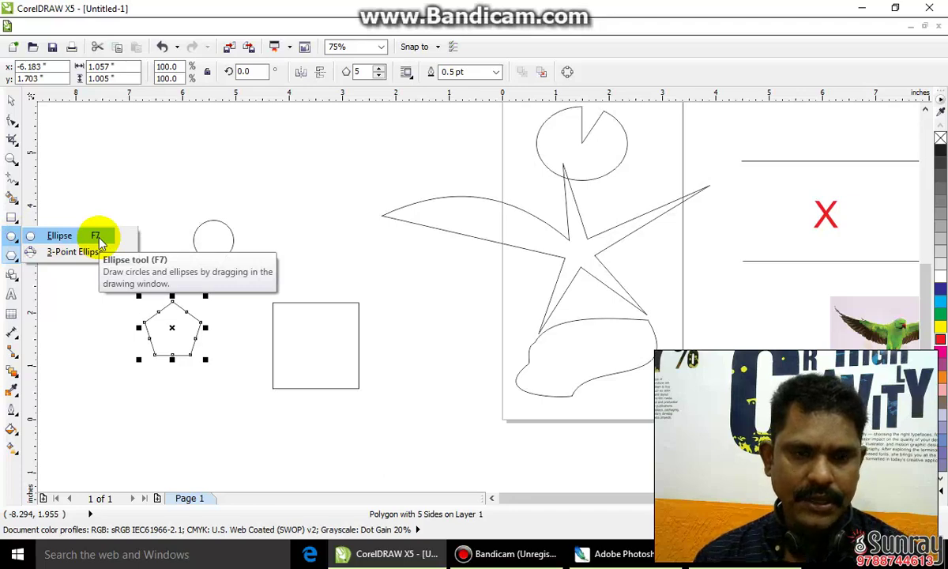
click(229, 365)
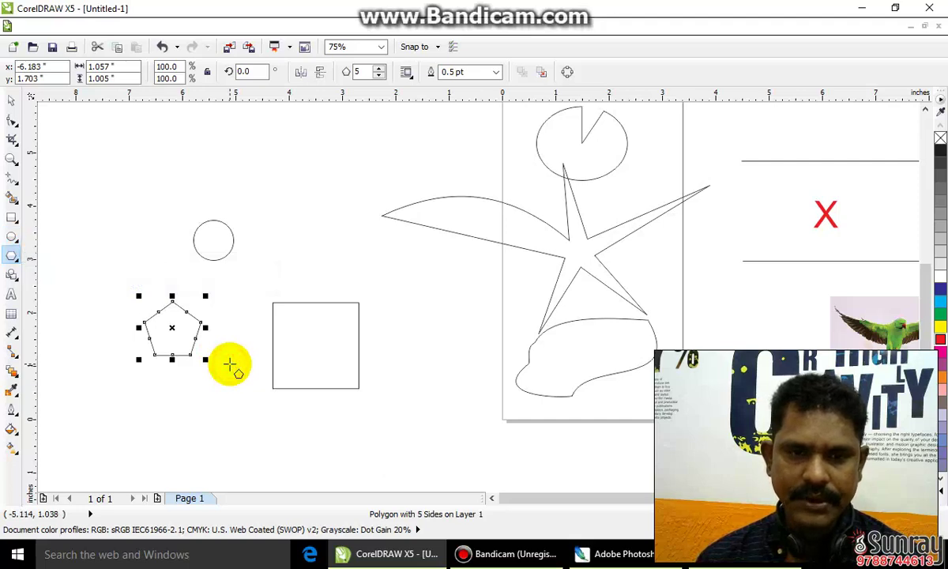
key(space)
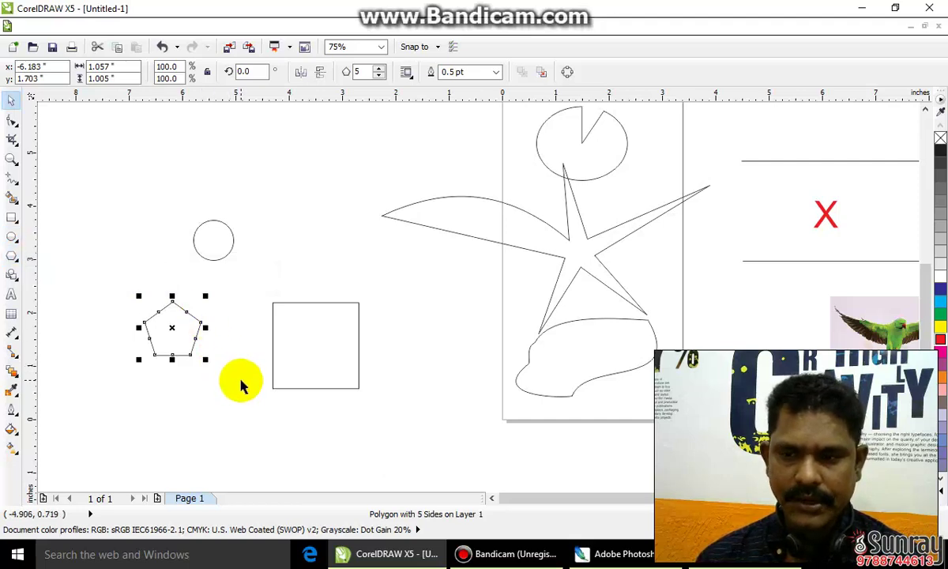
key(F3)
Select the blob and star shapes, then switch to the Basic Shapes tool
click(424, 376)
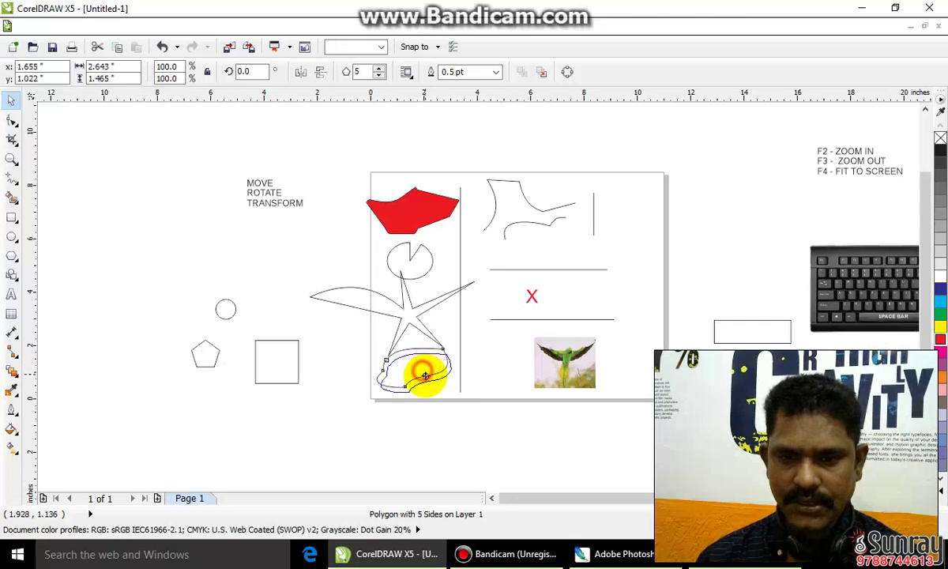
click(403, 317)
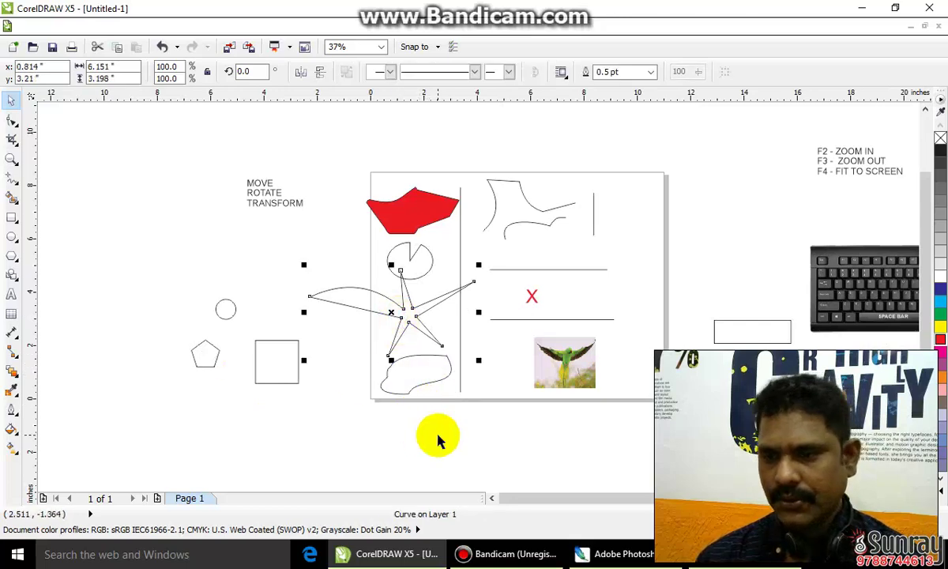
click(13, 278)
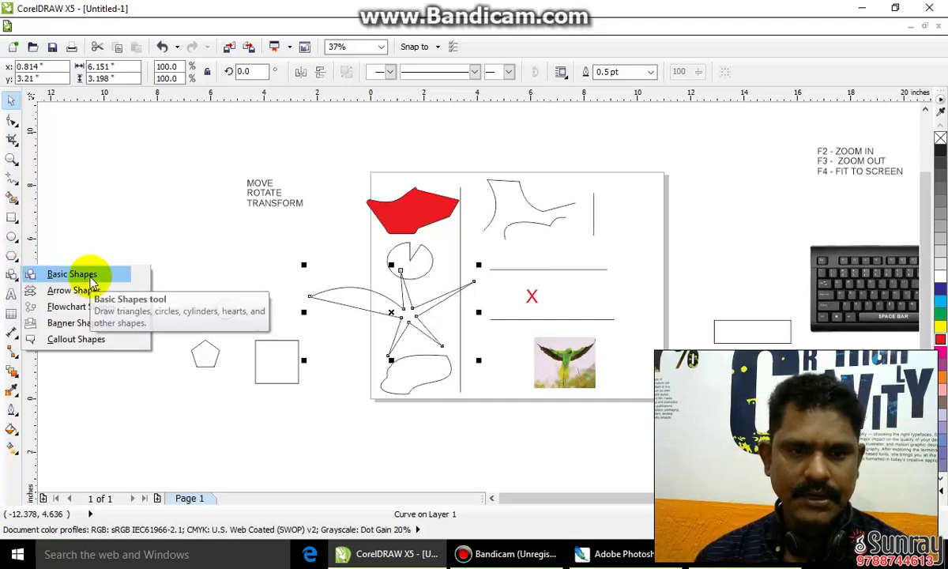
click(71, 271)
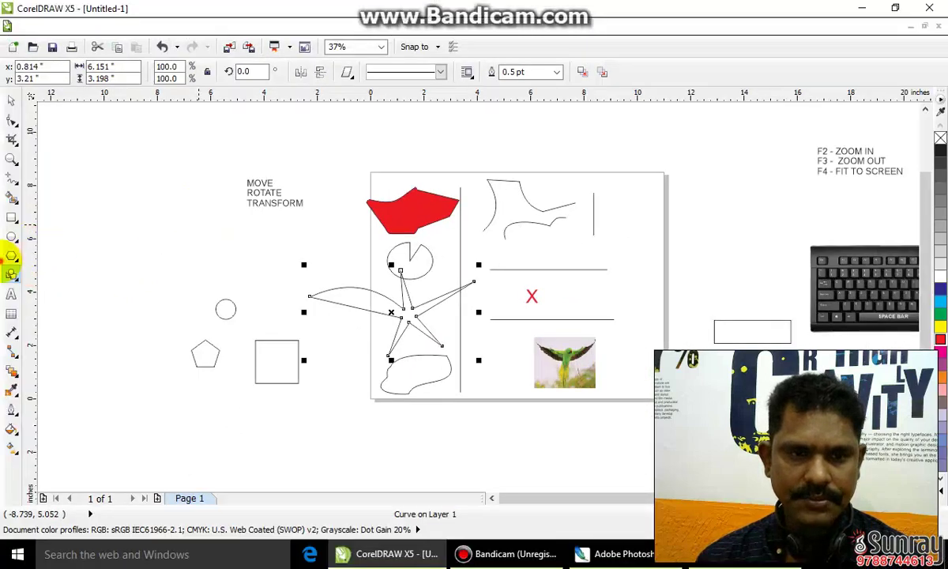
mouse_move(13, 275)
mouse_down()
mouse_move(164, 267)
mouse_move(217, 230)
mouse_move(243, 130)
mouse_move(324, 136)
mouse_move(346, 71)
mouse_up()
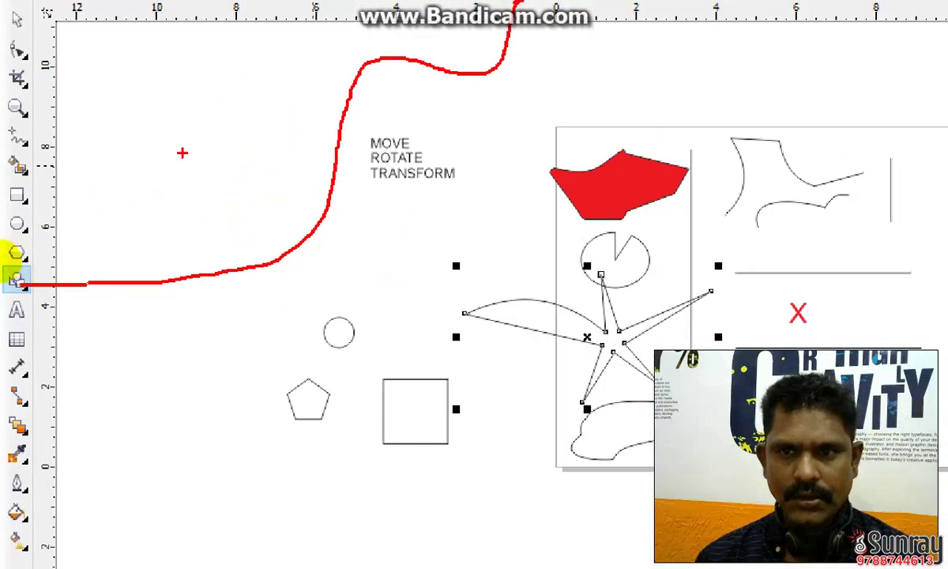
drag(204, 171, 210, 158)
key(Escape)
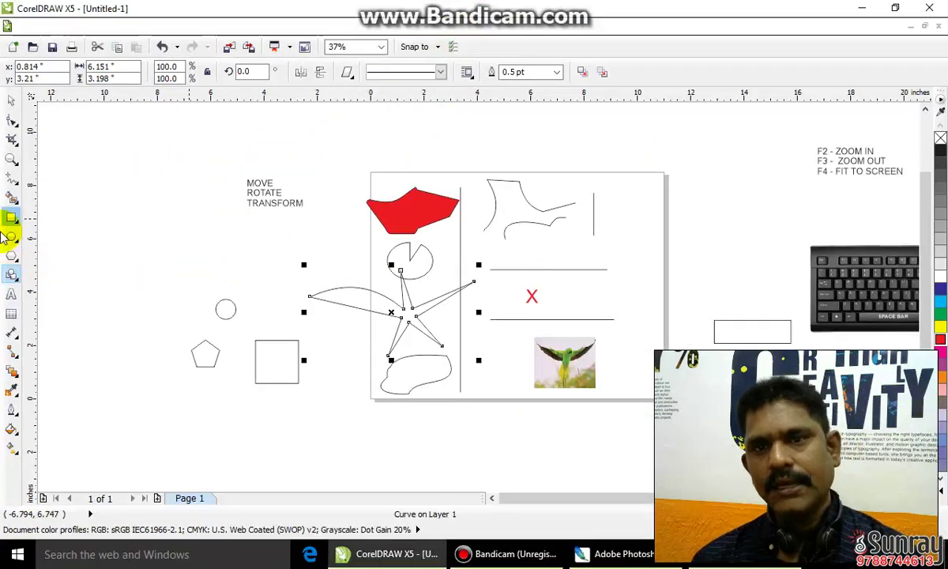
Draw a 3.889 × 3.889 inch smiley face basic shape left of the small circle
click(347, 74)
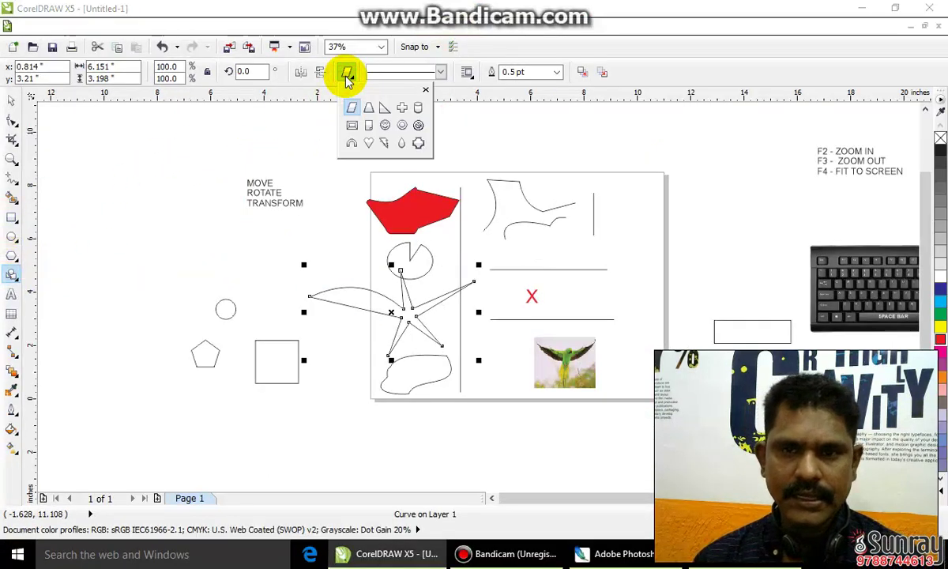
click(384, 125)
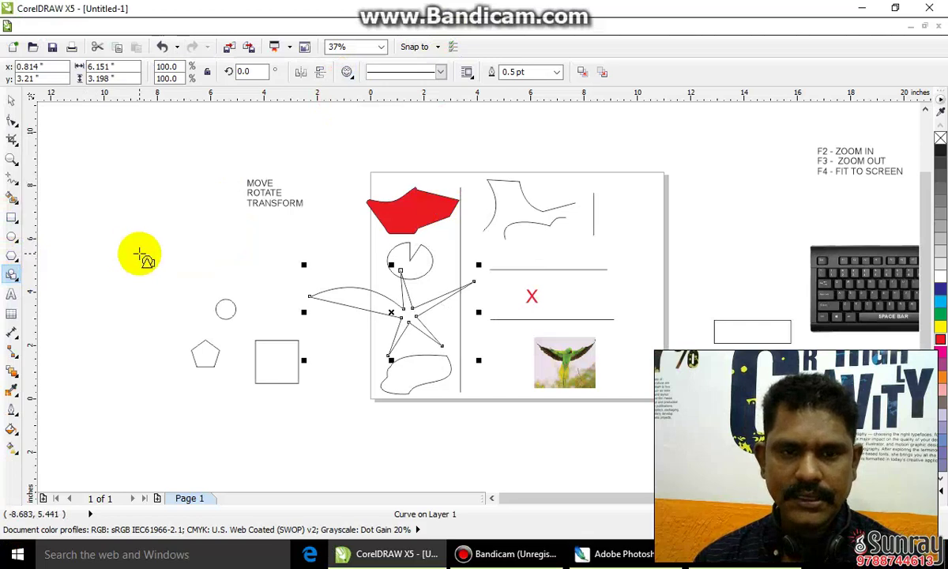
drag(132, 250, 82, 281)
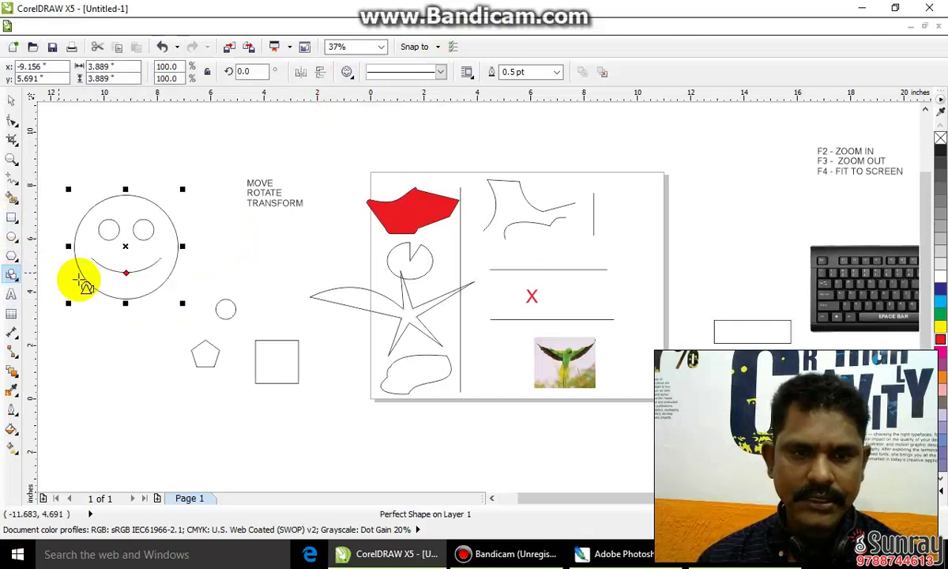
scroll(151, 276, down, 1)
scroll(112, 259, up, 1)
scroll(146, 310, up, 1)
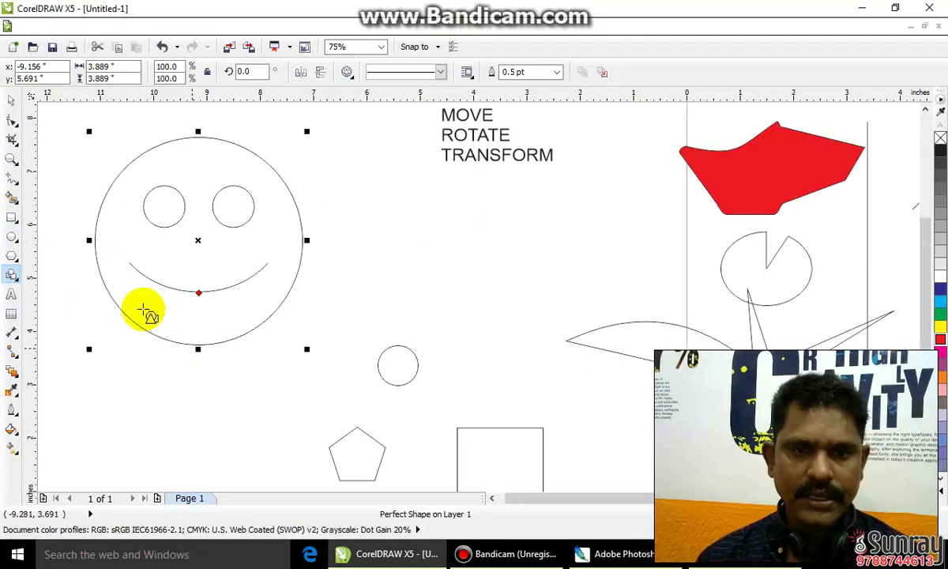
With the Shape tool, drag the smiley's mouth node up into a frown, then down into a deeper smile
click(12, 123)
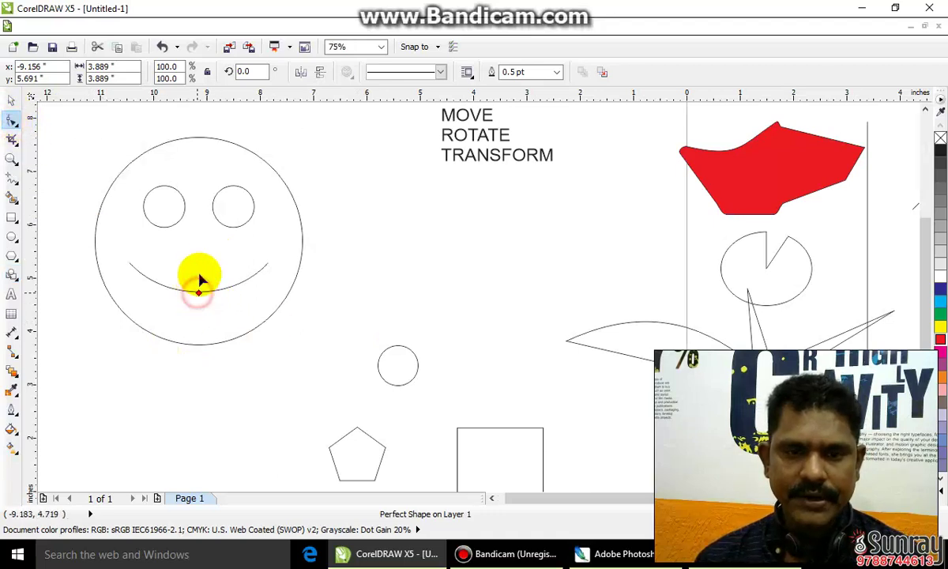
drag(200, 269, 199, 266)
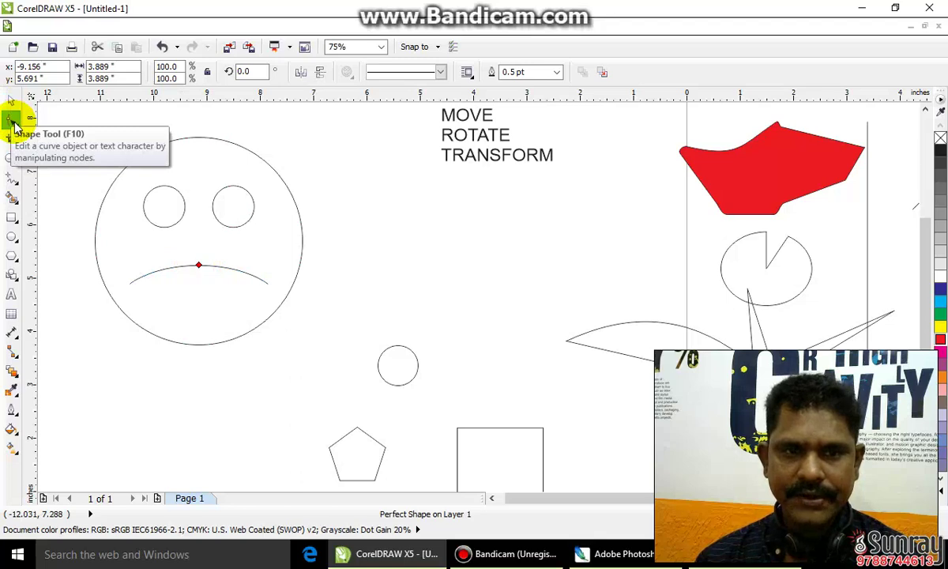
click(219, 290)
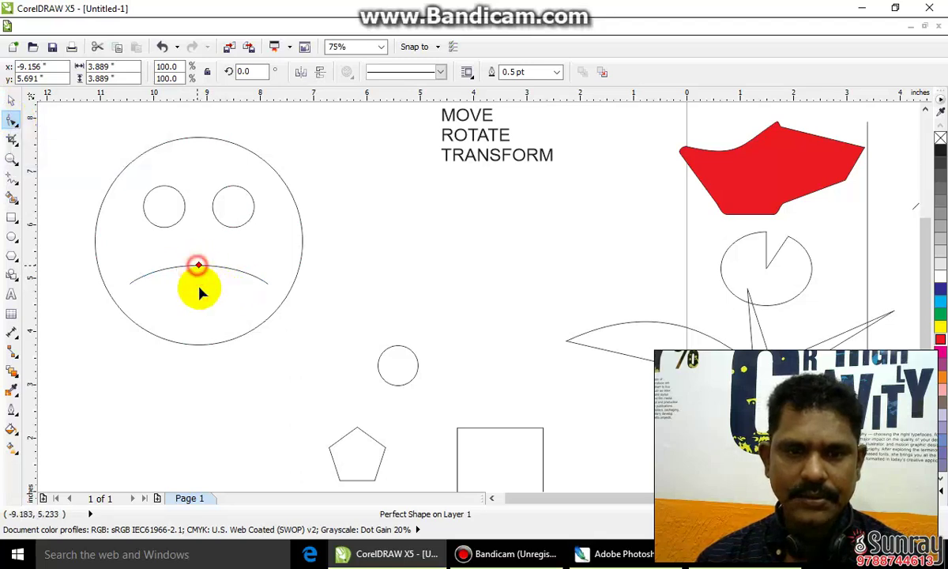
mouse_move(198, 294)
mouse_down()
mouse_move(203, 258)
mouse_move(203, 308)
mouse_up()
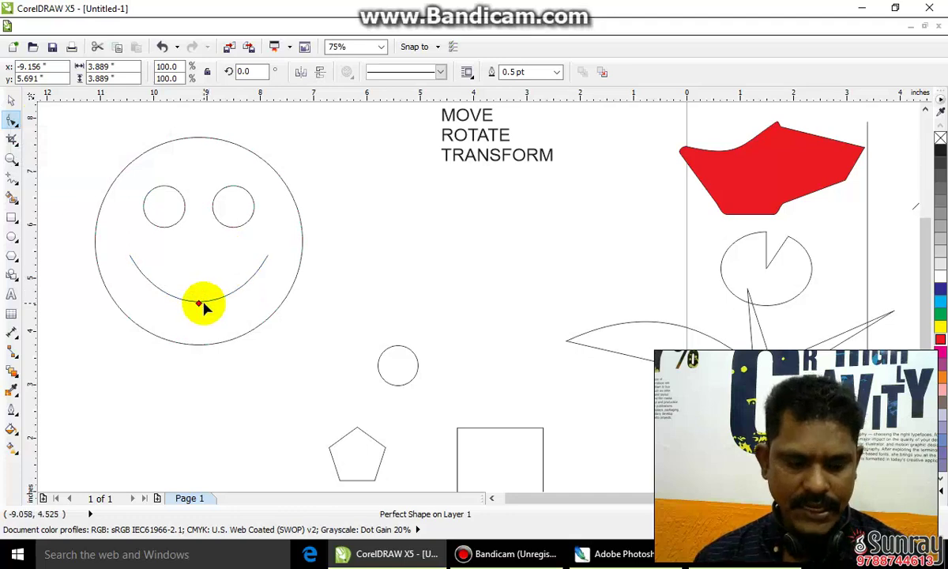
click(171, 25)
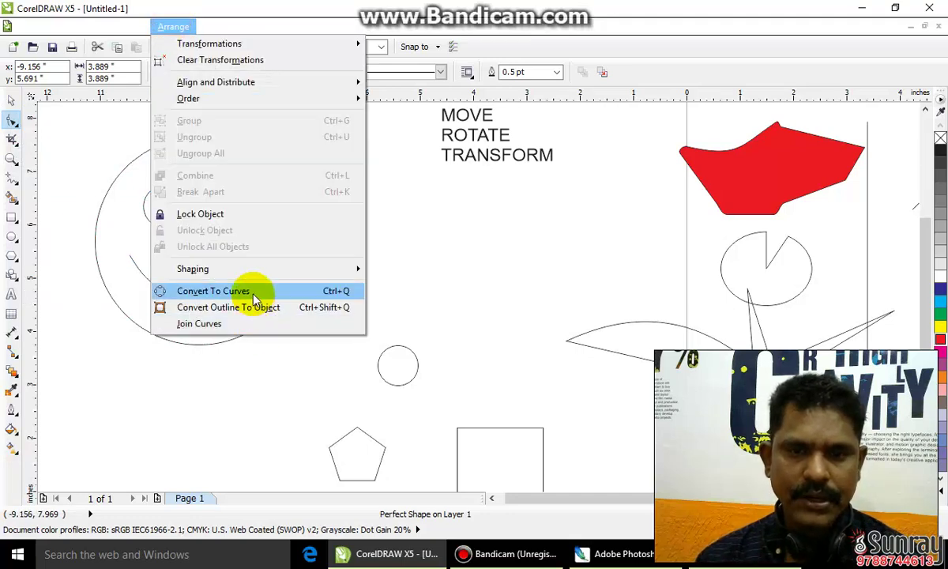
Convert the smiley to curves and drag its outline nodes to stretch the face and bulge the right side
click(254, 297)
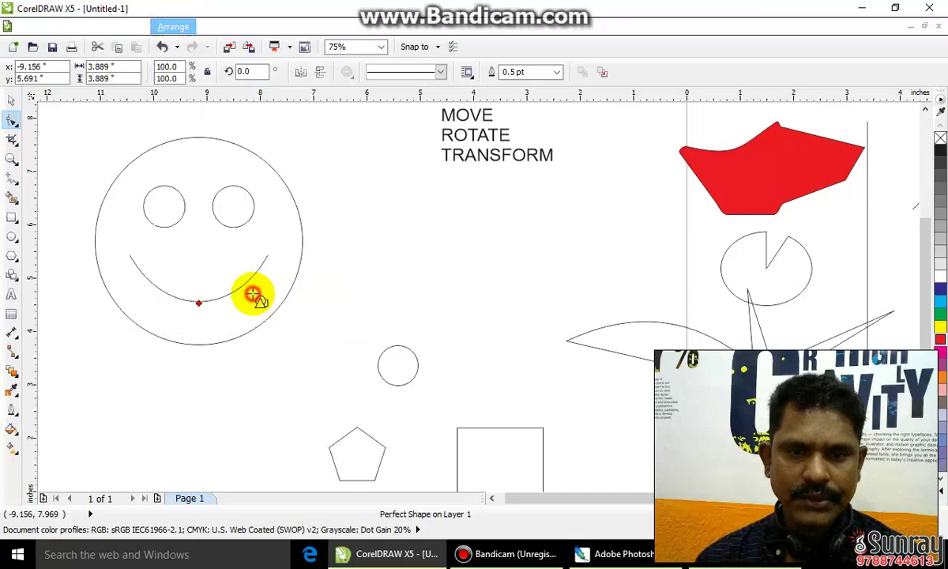
click(12, 121)
drag(199, 346, 199, 434)
drag(195, 138, 115, 149)
drag(254, 165, 303, 152)
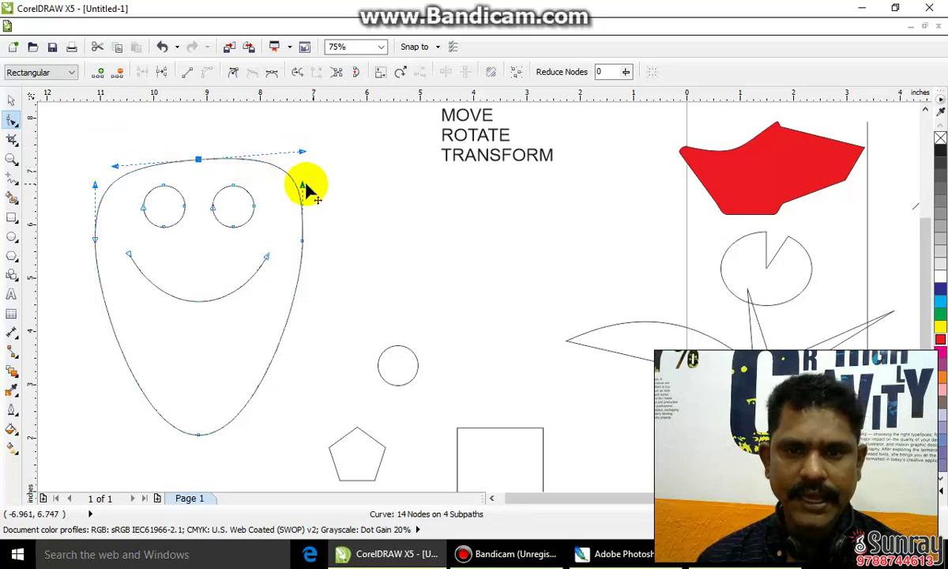
drag(303, 187, 377, 169)
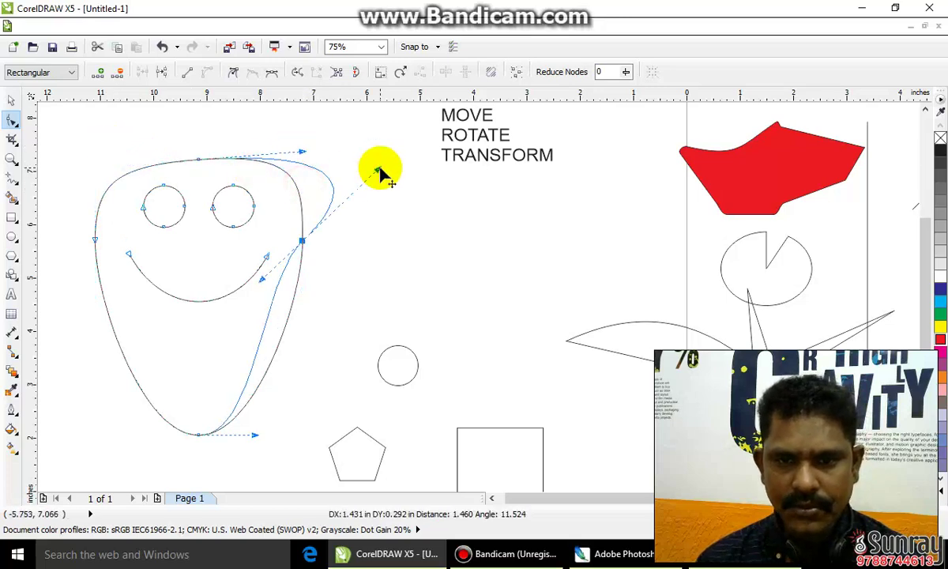
Add a lower-right node, reshape the left and lower-left outline, and delete an extra node
double_click(258, 350)
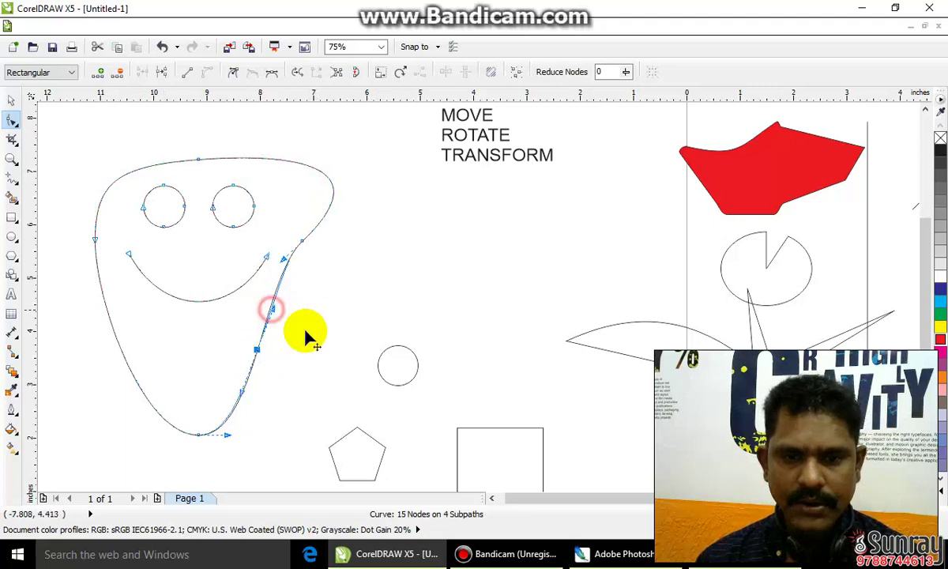
drag(306, 333, 328, 350)
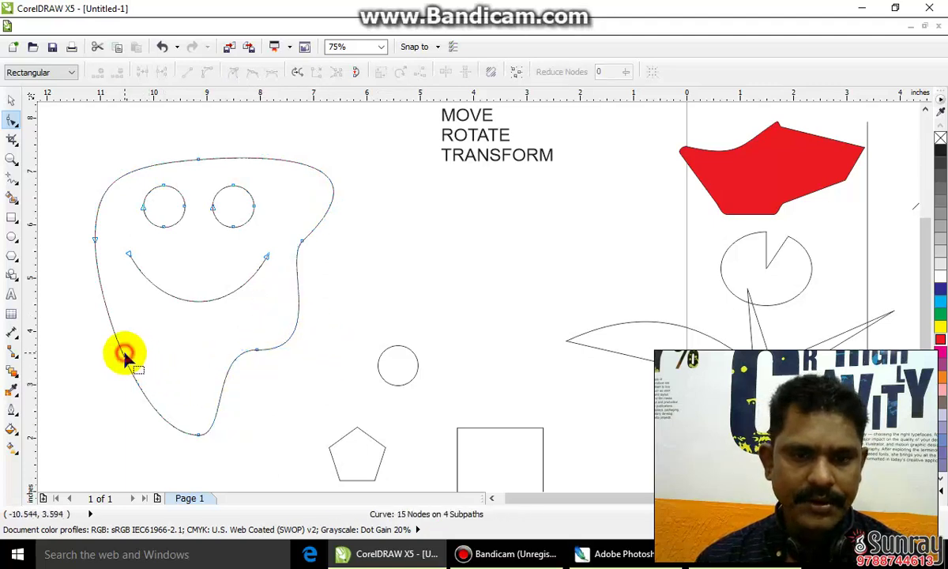
drag(126, 356, 92, 327)
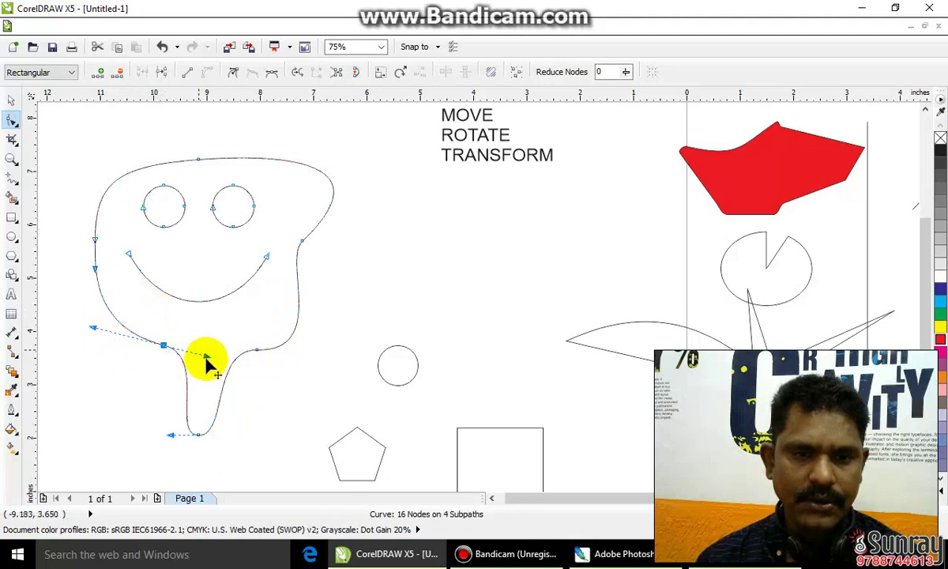
drag(204, 355, 117, 420)
drag(162, 346, 139, 367)
key(Delete)
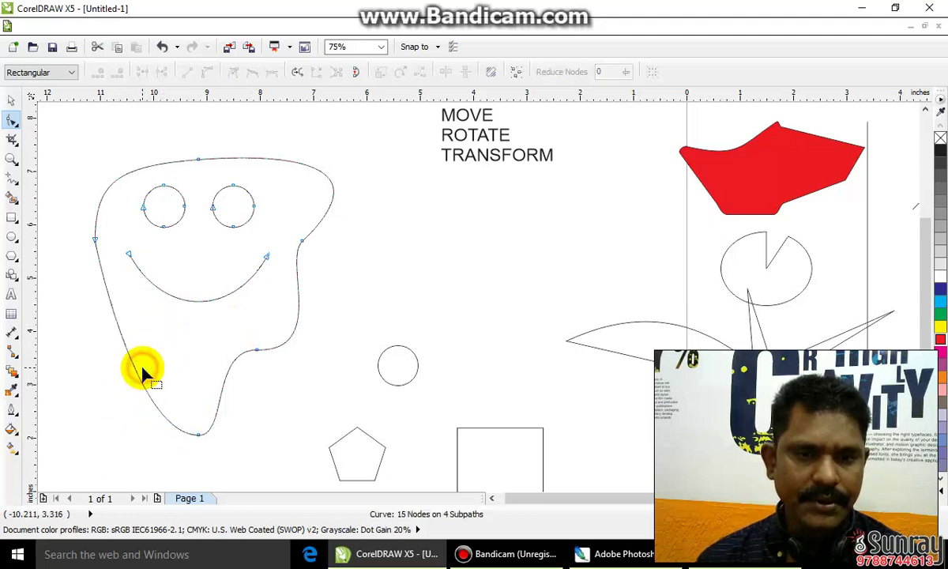
Delete the bottom and a right-side node, then round the bottom into a smooth egg shape
click(200, 434)
key(Delete)
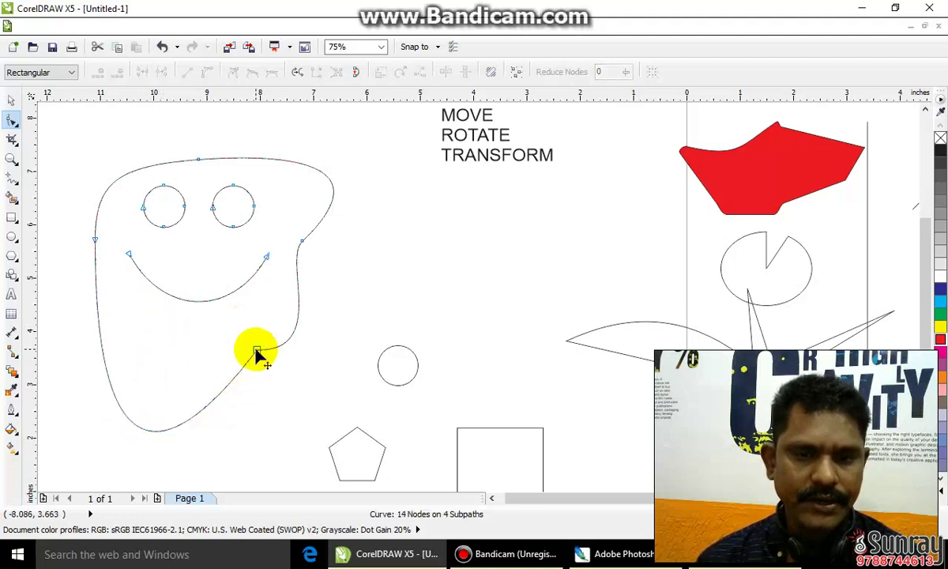
drag(256, 350, 276, 431)
double_click(302, 241)
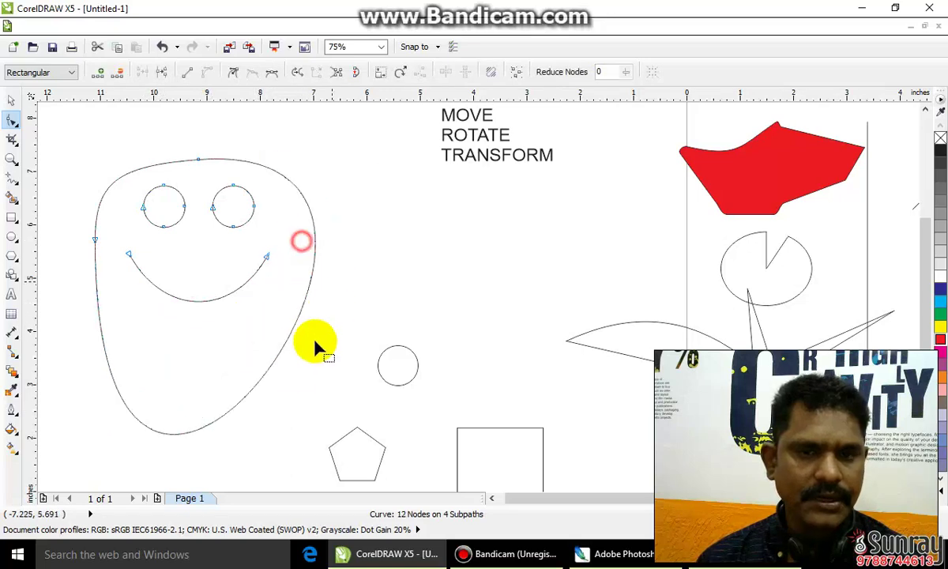
drag(191, 429, 218, 421)
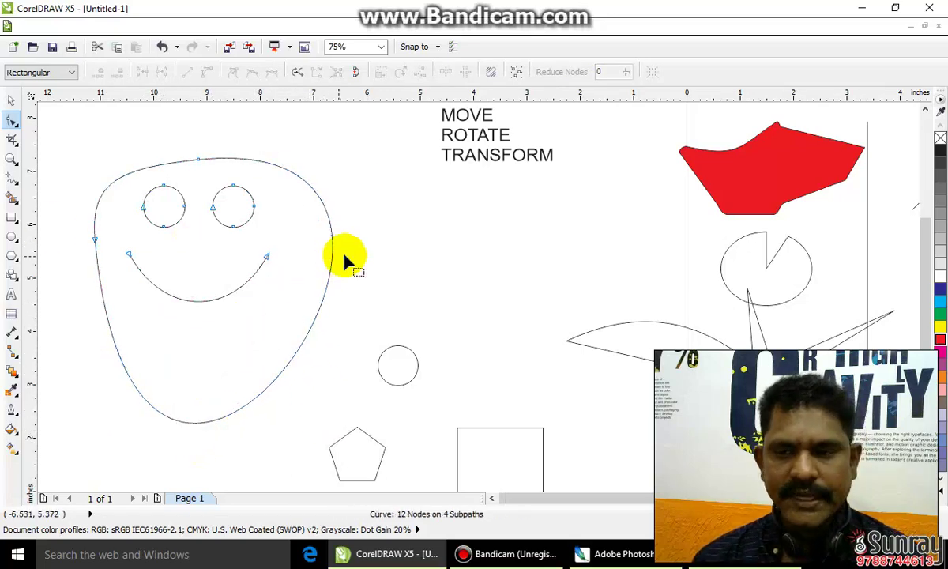
scroll(345, 258, down, 3)
Convert the vertical line's segment to a curve and drag it into a rightward bow
scroll(417, 336, up, 3)
click(402, 364)
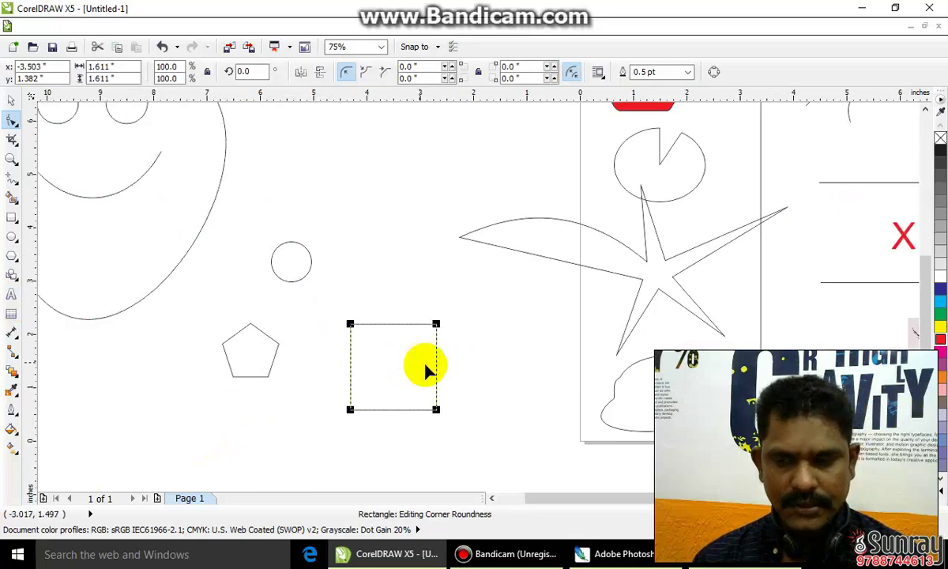
scroll(230, 362, down, 3)
scroll(647, 275, up, 1)
scroll(503, 253, down, 1)
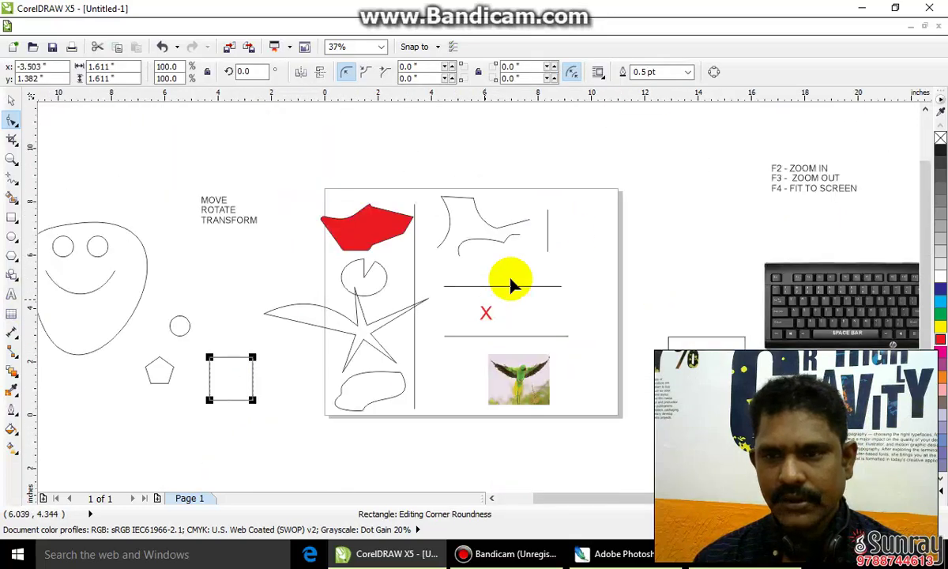
scroll(490, 233, up, 3)
click(474, 230)
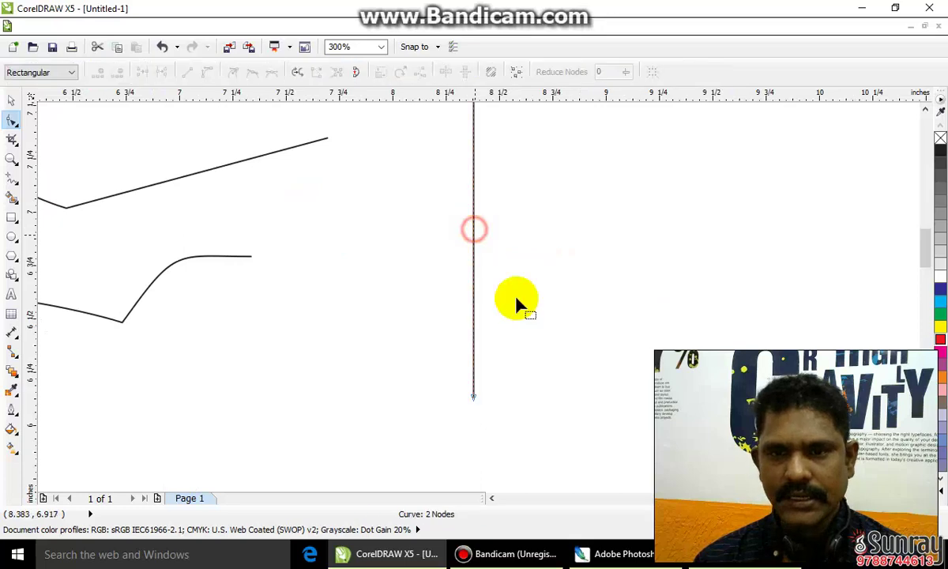
click(473, 206)
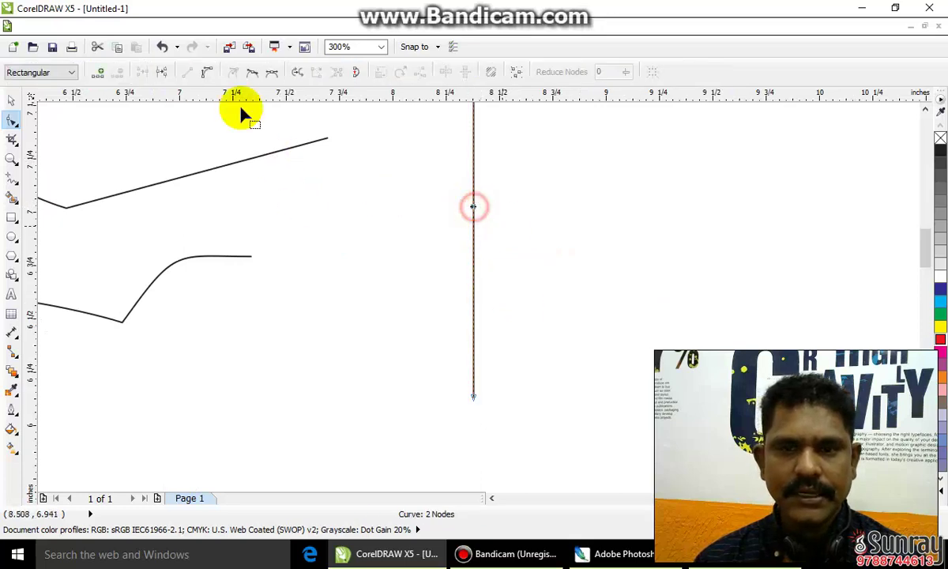
click(209, 73)
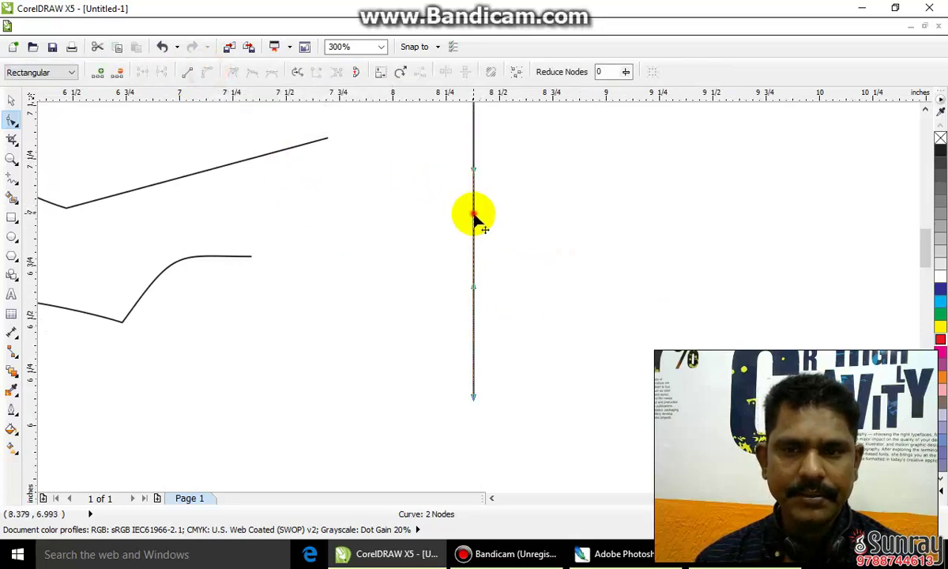
drag(474, 221, 527, 227)
Zoom out to the whole drawing and select every object
key(F4)
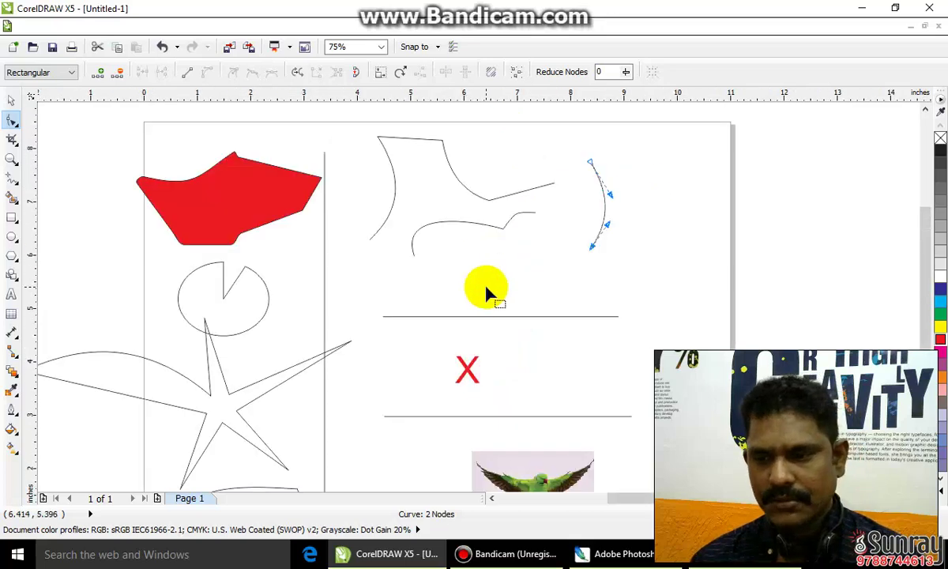
key(F3)
key(F3)
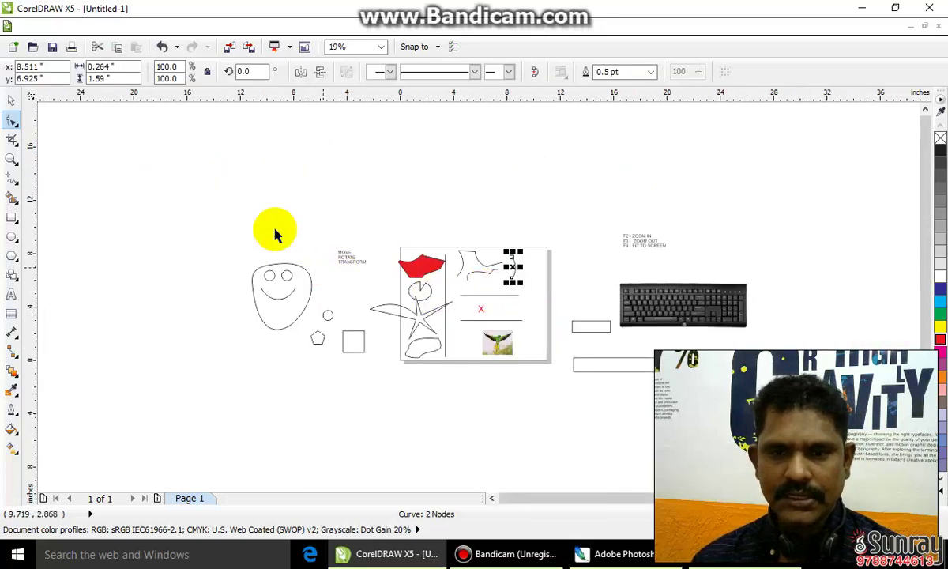
key(space)
drag(231, 211, 557, 405)
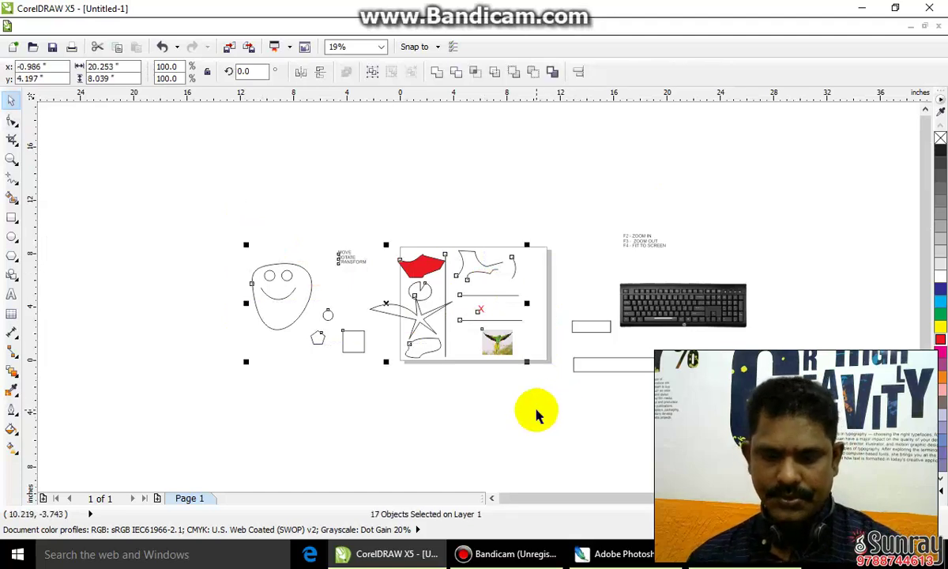
Delete all objects, zoom in, and draw a 10-sided polygon left of the page
key(Delete)
key(F2)
drag(383, 228, 597, 381)
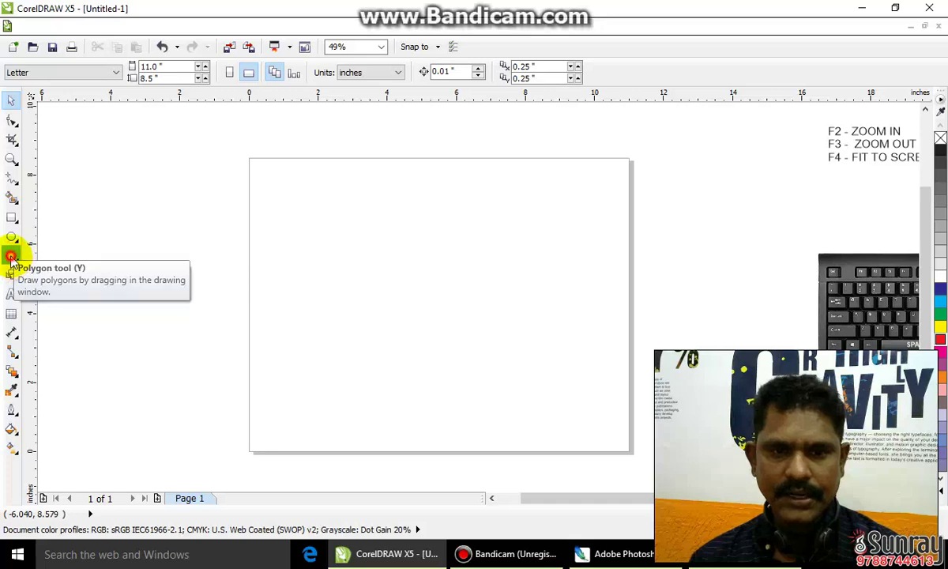
click(11, 257)
drag(165, 272, 216, 316)
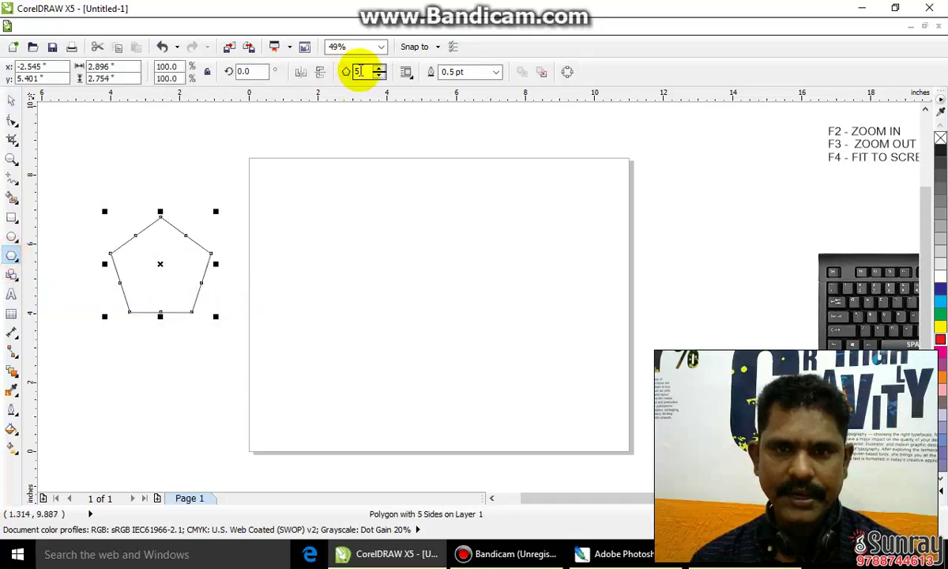
double_click(358, 72)
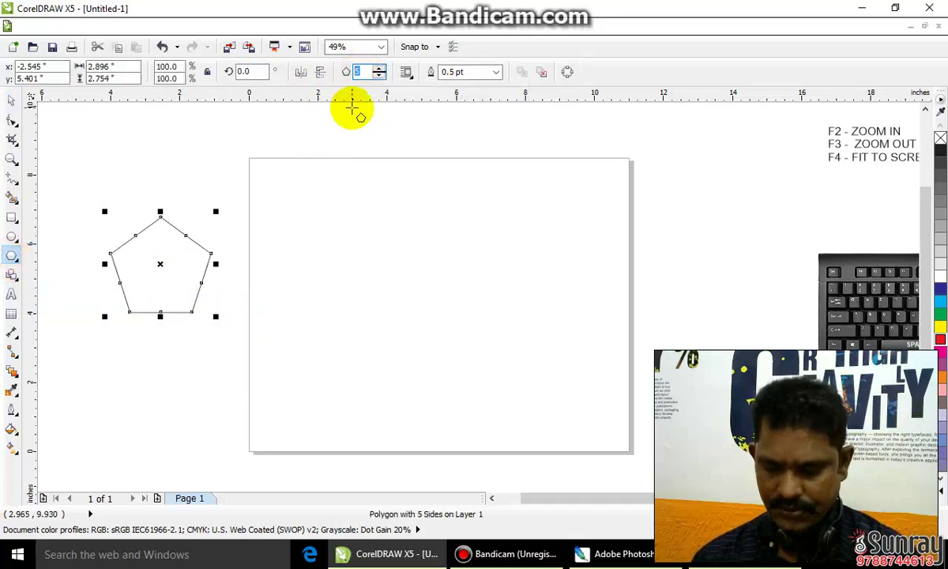
key(Return)
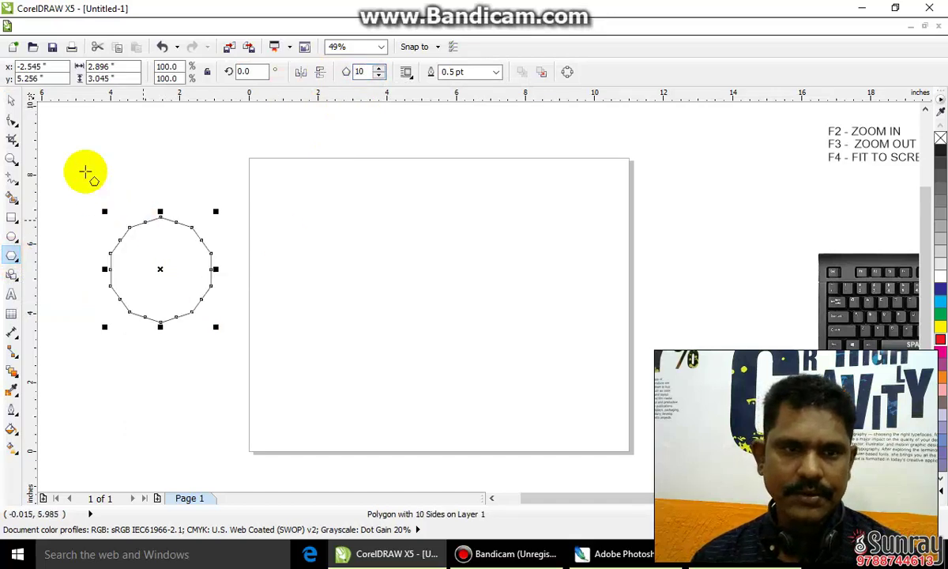
Drag a polygon node inward to turn it into a star with long, thin points
click(11, 118)
drag(120, 243, 163, 267)
click(150, 271)
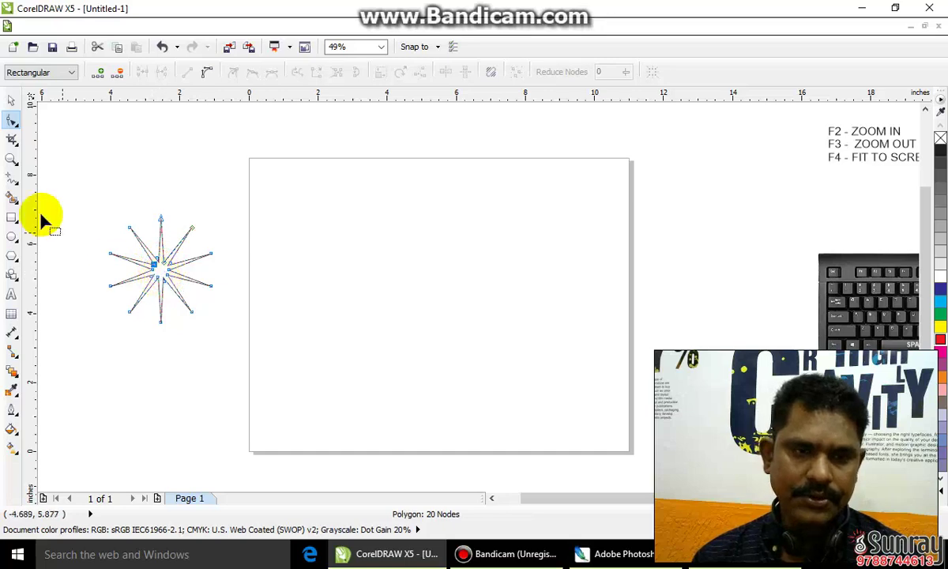
click(12, 258)
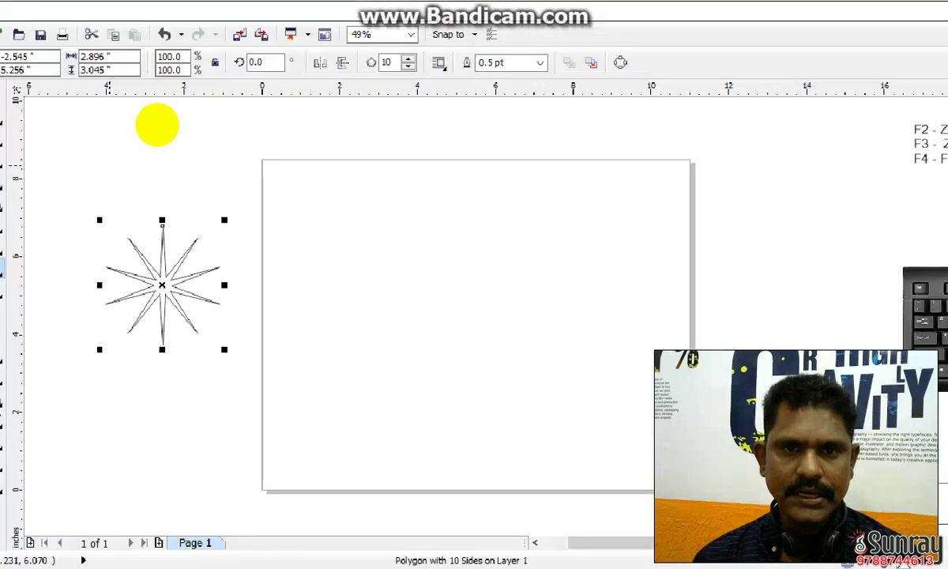
mouse_move(240, 49)
mouse_down()
mouse_move(212, 85)
mouse_move(512, 75)
mouse_move(520, 52)
mouse_move(377, 48)
mouse_move(240, 69)
mouse_up()
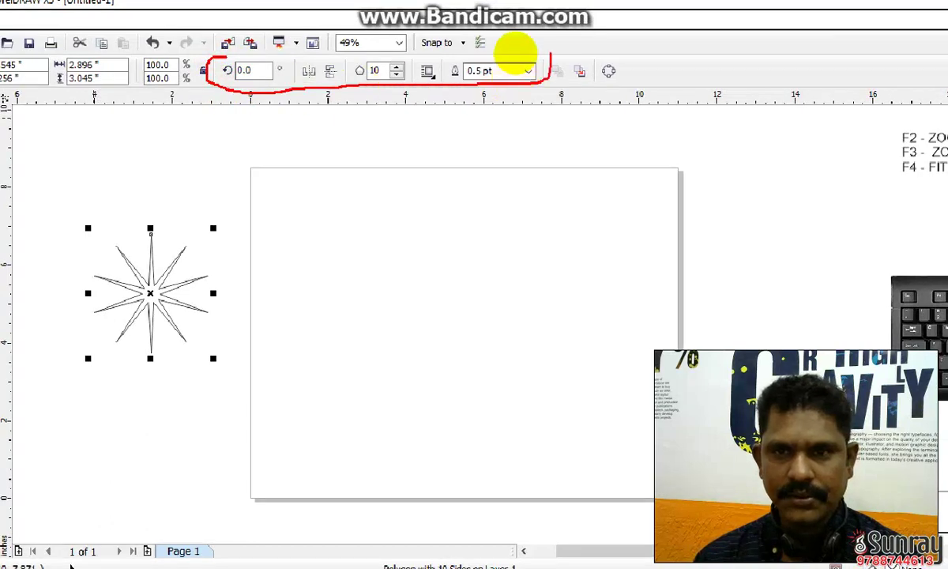
mouse_move(359, 73)
mouse_down()
mouse_move(373, 100)
mouse_move(339, 43)
mouse_up()
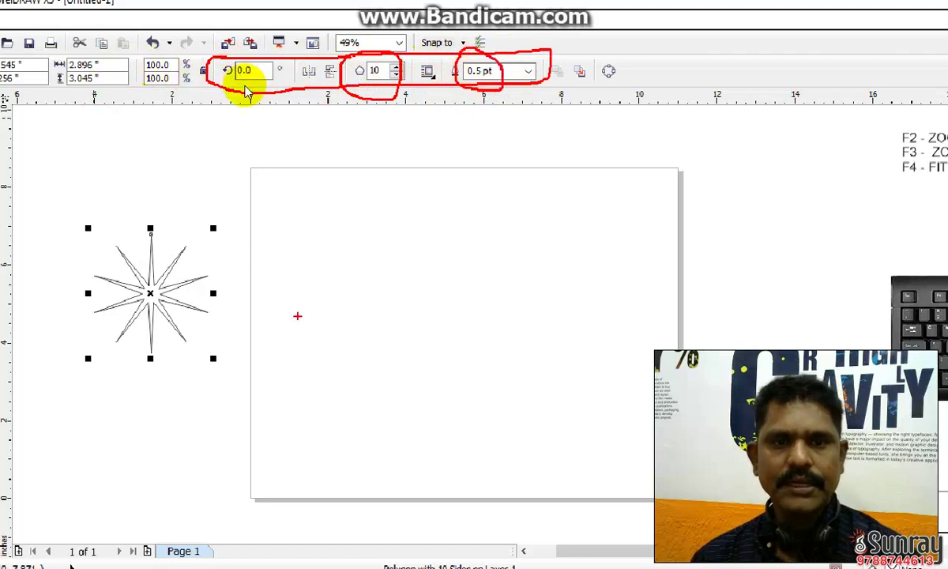
scroll(298, 295, down, 2)
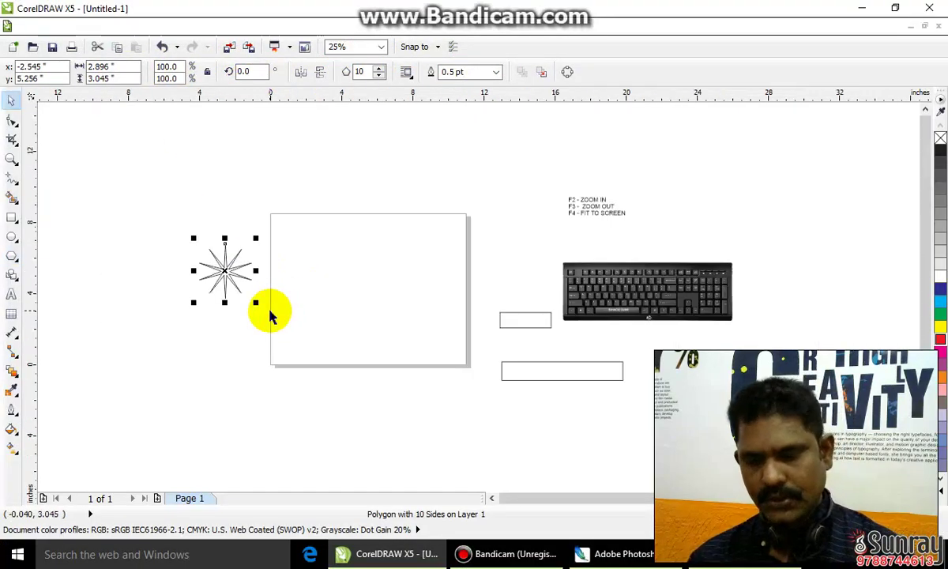
Delete the star and draw a circle on the page
key(Delete)
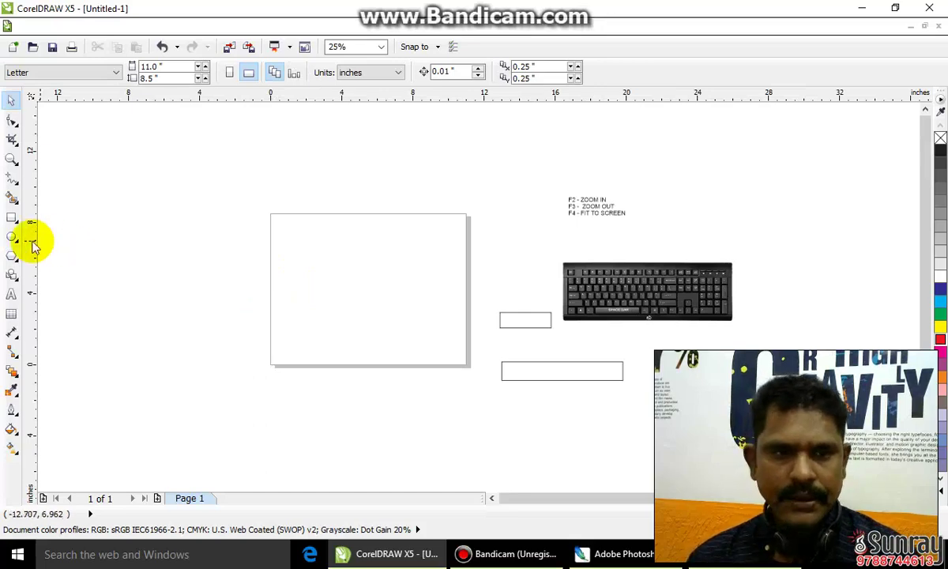
click(11, 237)
drag(365, 282, 400, 323)
key(space)
scroll(335, 288, up, 2)
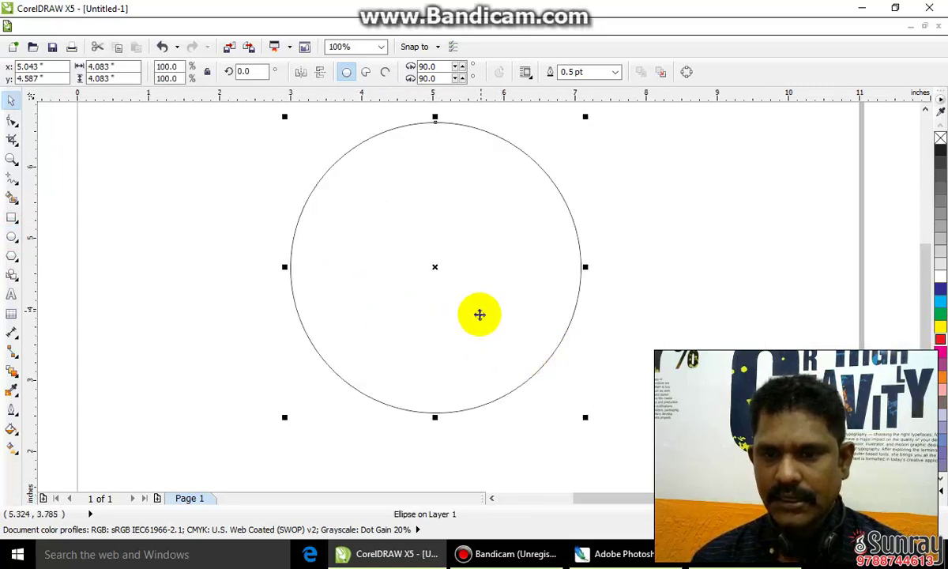
Add artistic text beside the circle, extend its FILL line, and move the block up-left
click(11, 294)
click(190, 361)
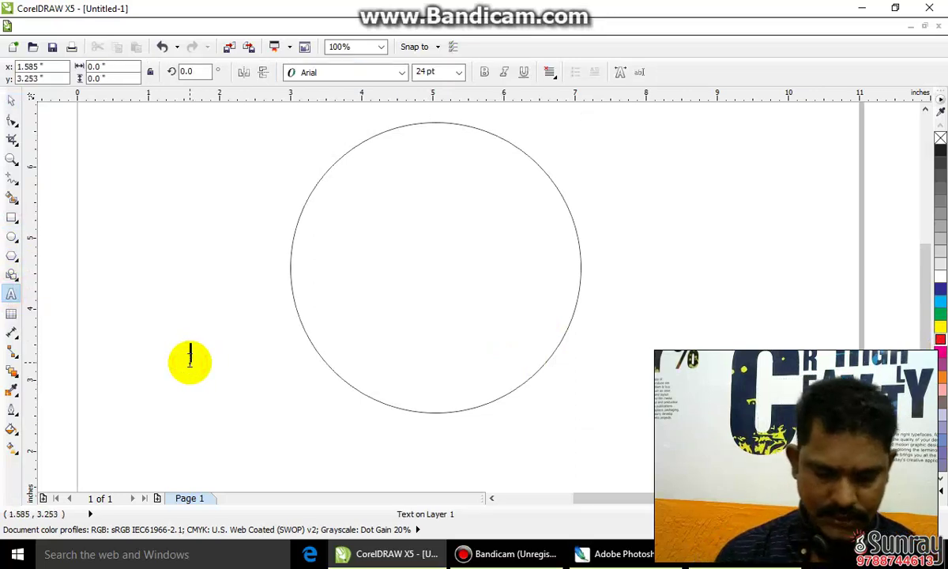
text(f)
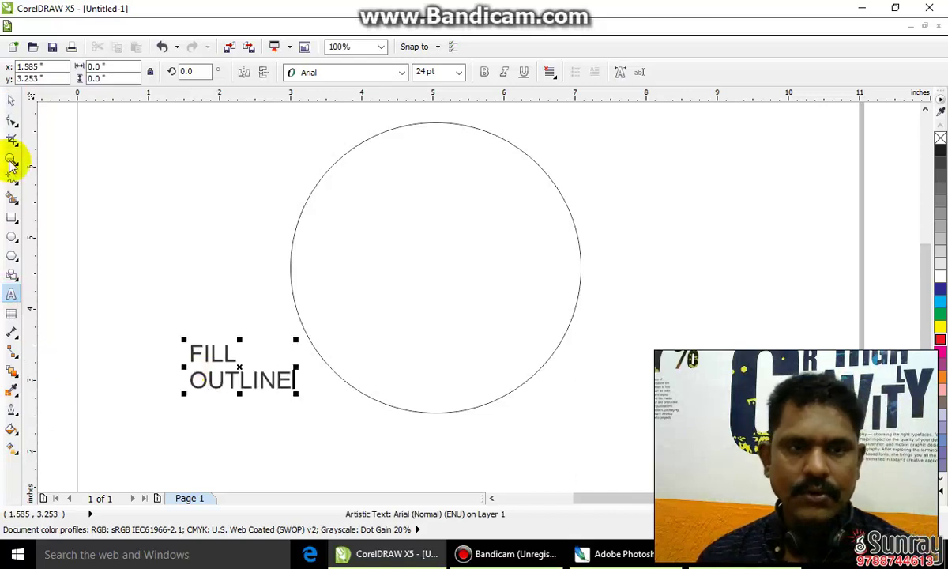
click(12, 98)
click(264, 374)
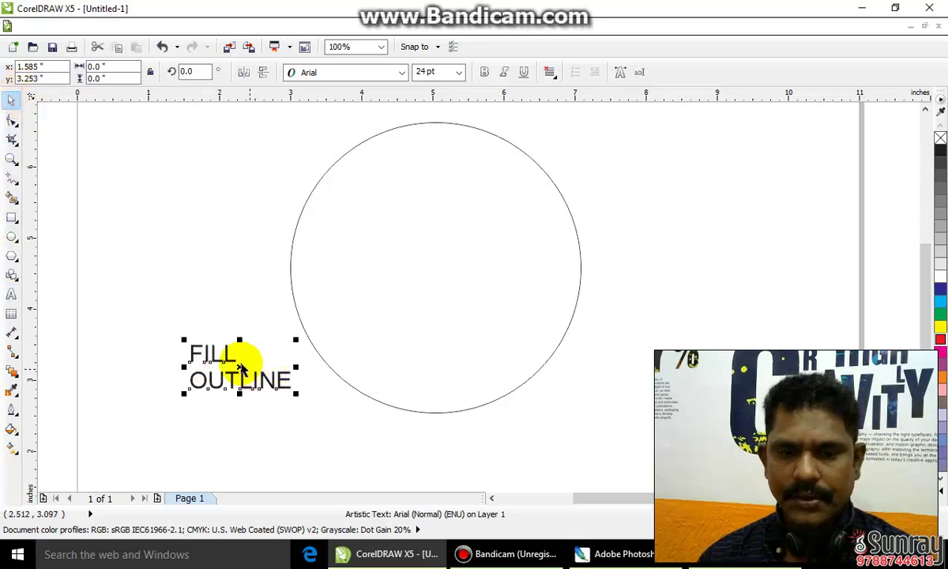
double_click(236, 362)
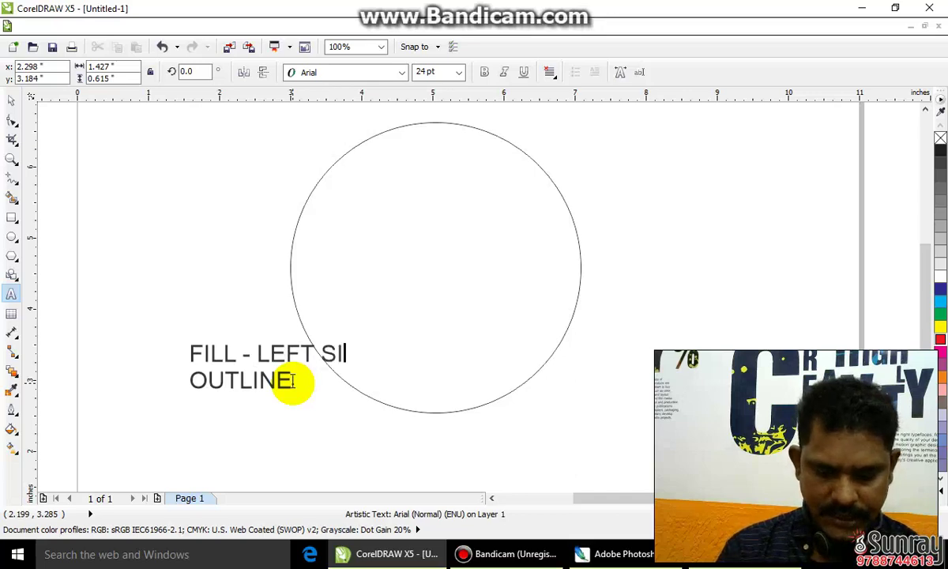
click(11, 101)
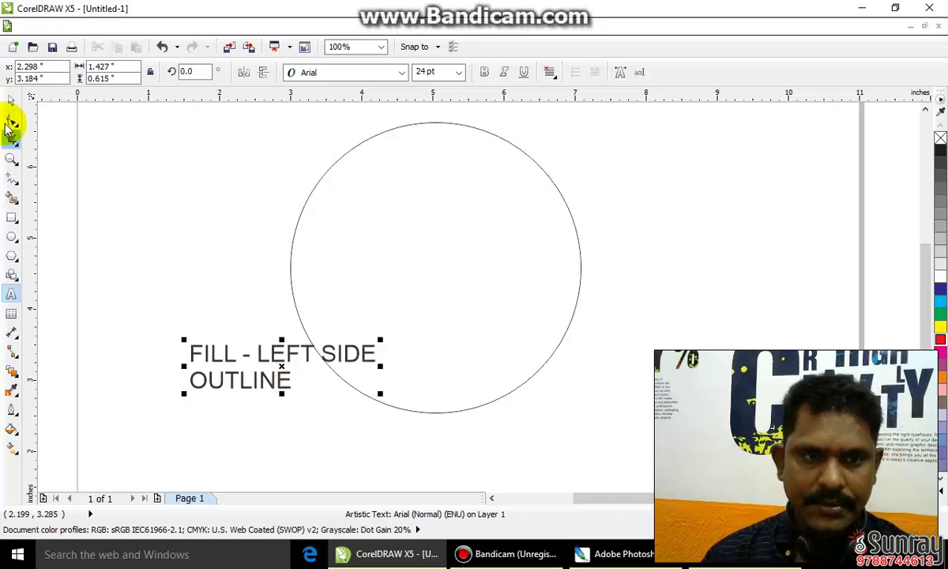
drag(227, 358, 122, 327)
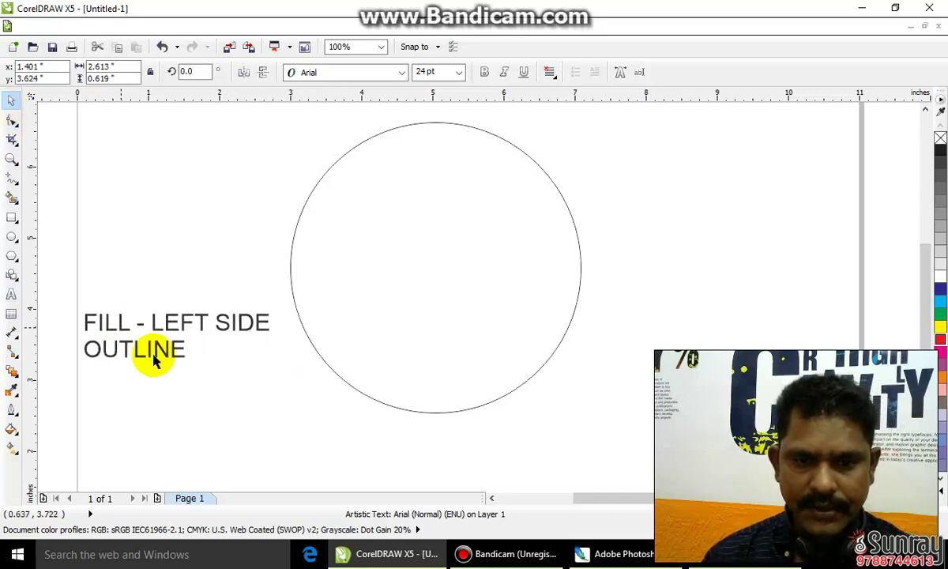
Complete the 'OUTLINE - RIGHT SIDE' line and move the note to the page's lower left
click(183, 357)
double_click(186, 349)
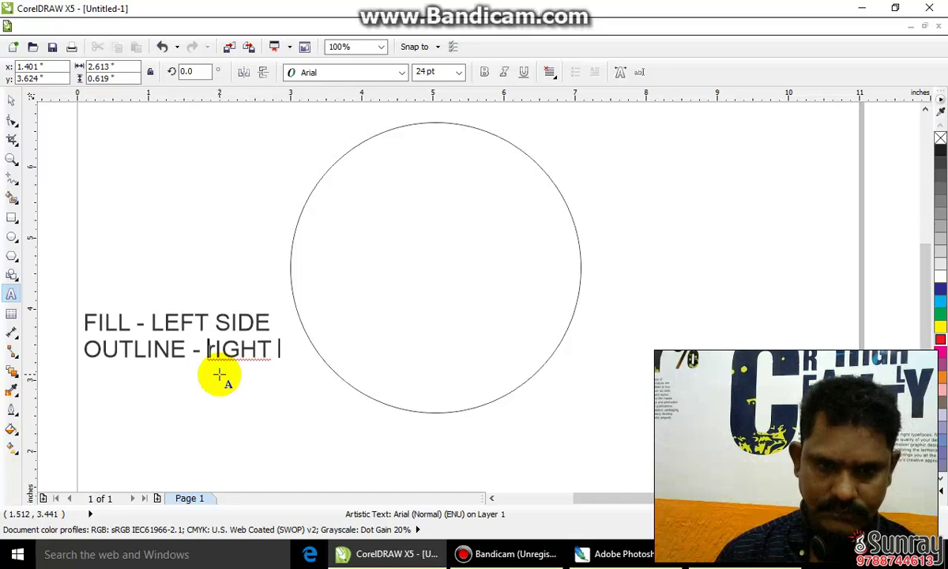
text(R)
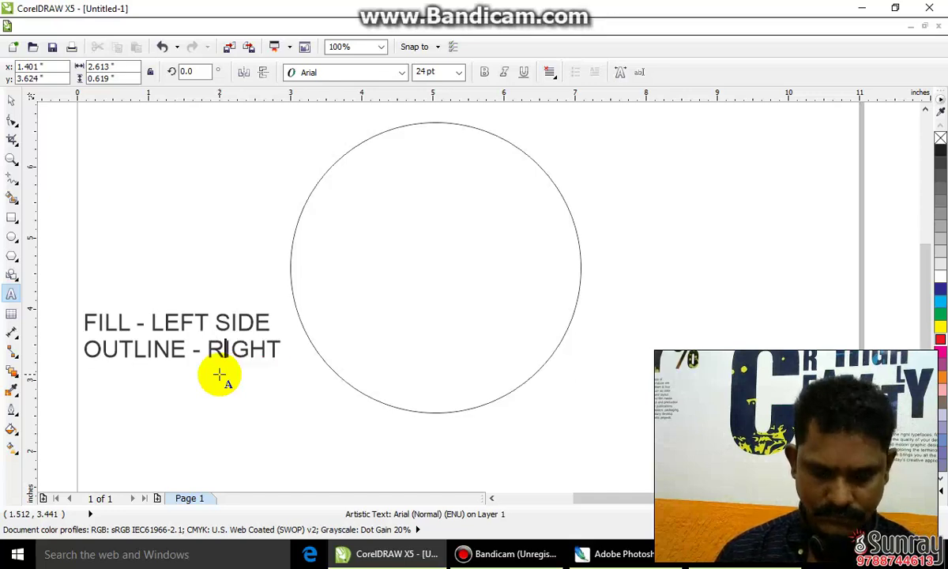
click(11, 99)
drag(181, 320, 191, 421)
click(371, 329)
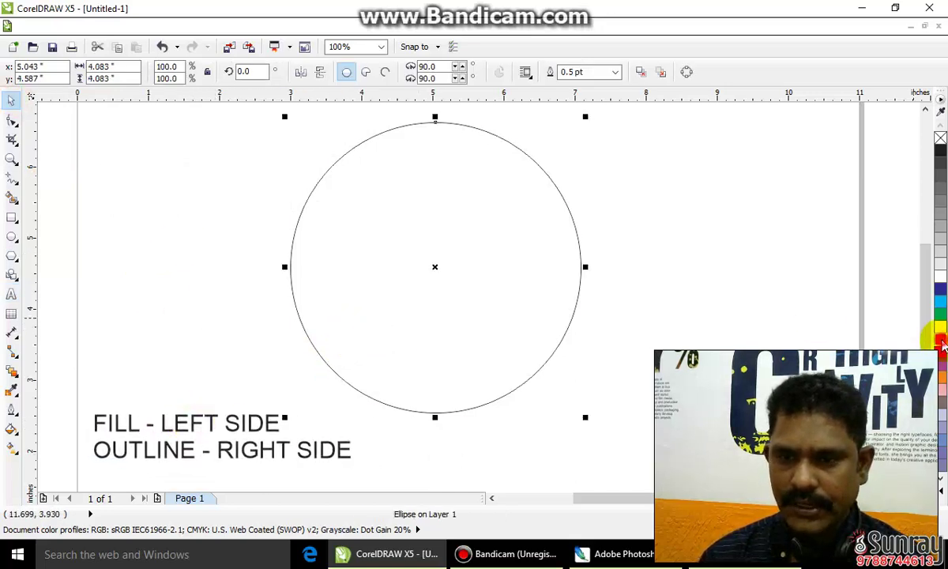
Fill the circle red and give it a 12.0 pt outline
click(941, 341)
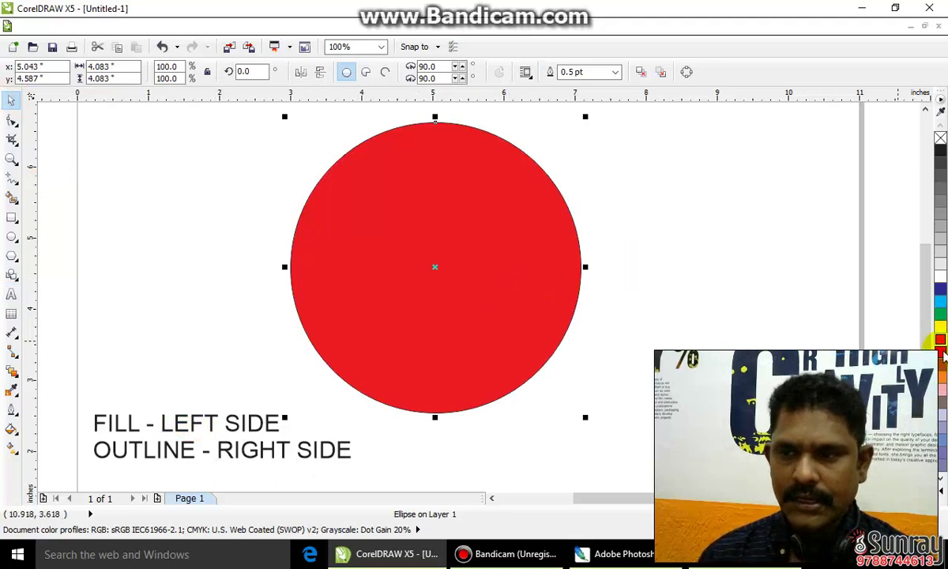
click(941, 430)
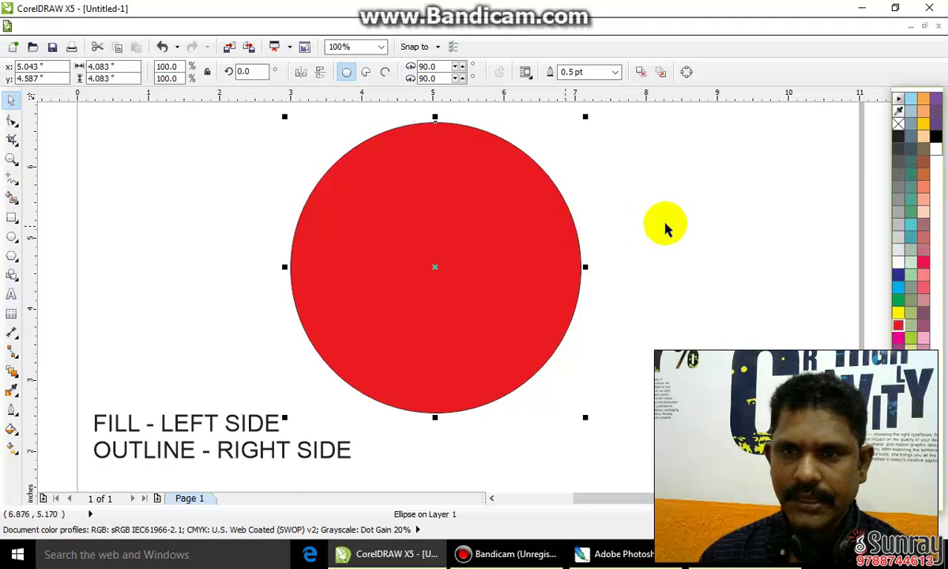
click(615, 71)
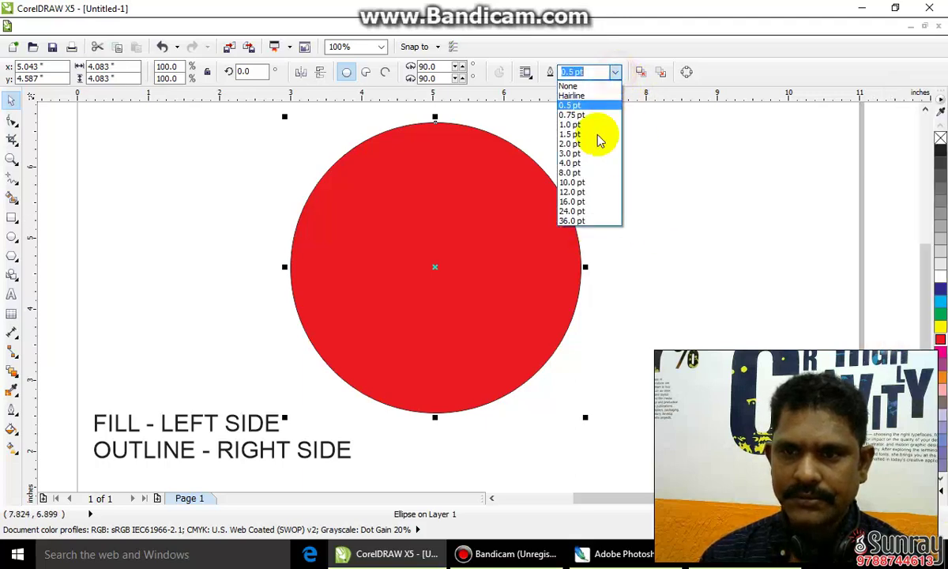
click(599, 192)
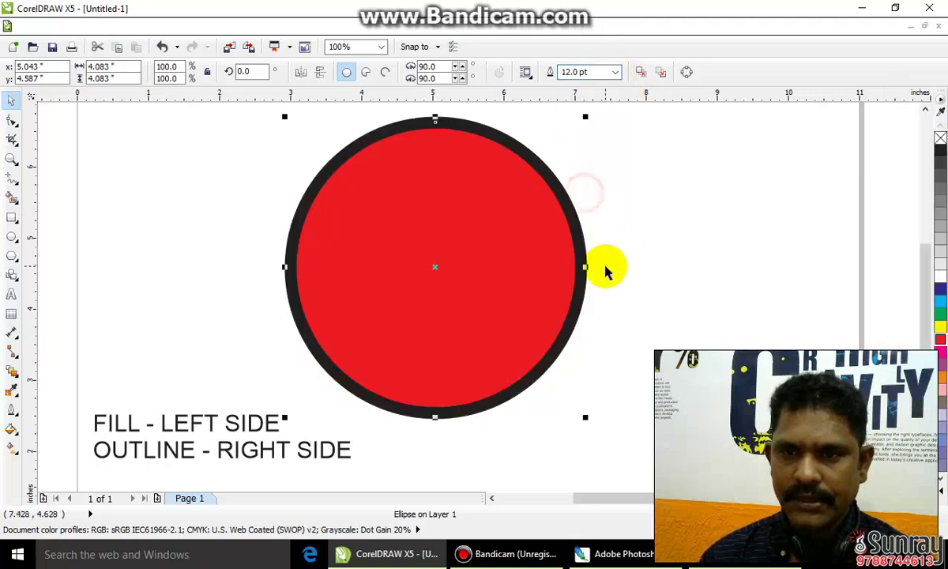
Try green and cyan-blue colours for the circle's outline
right_click(940, 302)
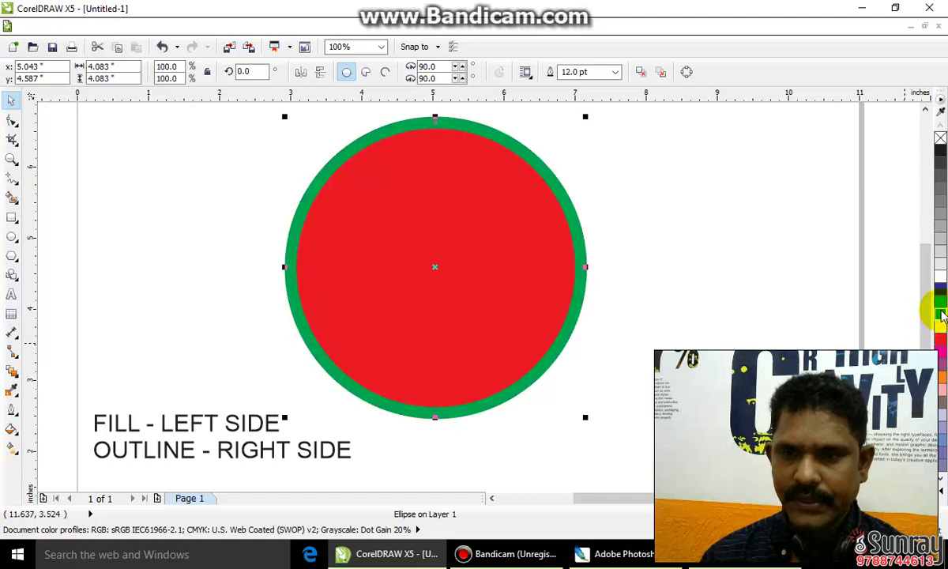
right_click(940, 276)
right_click(939, 301)
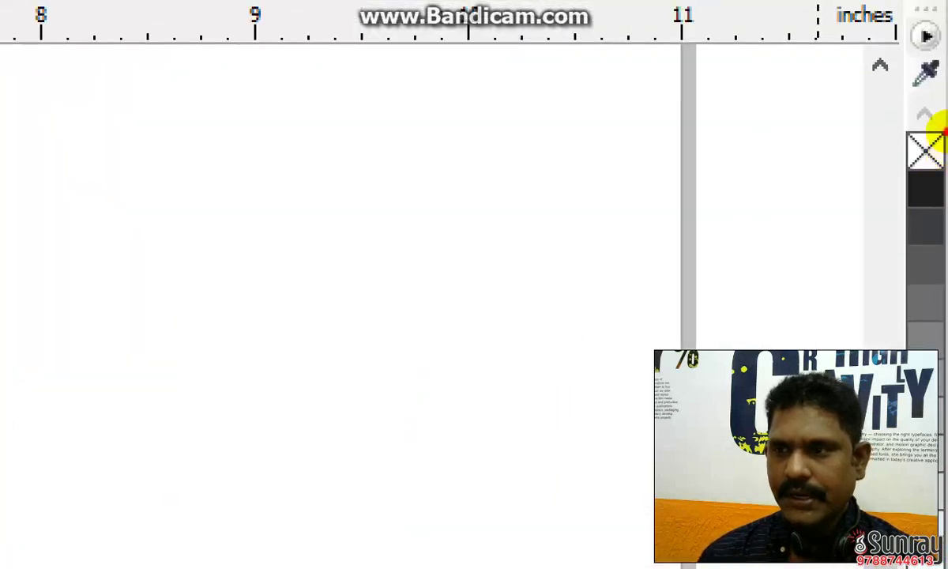
mouse_move(932, 115)
mouse_down()
mouse_move(907, 190)
mouse_move(944, 215)
mouse_up()
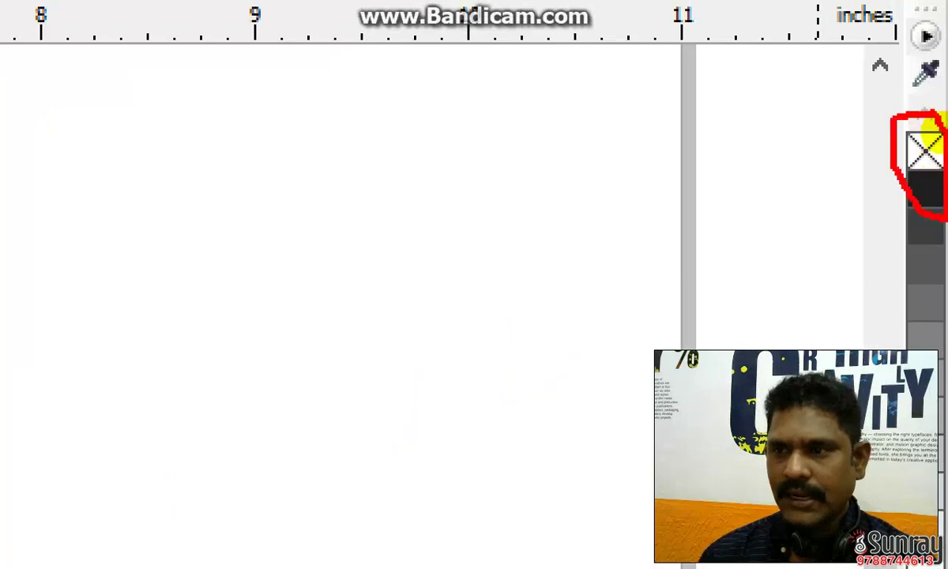
drag(911, 144, 640, 232)
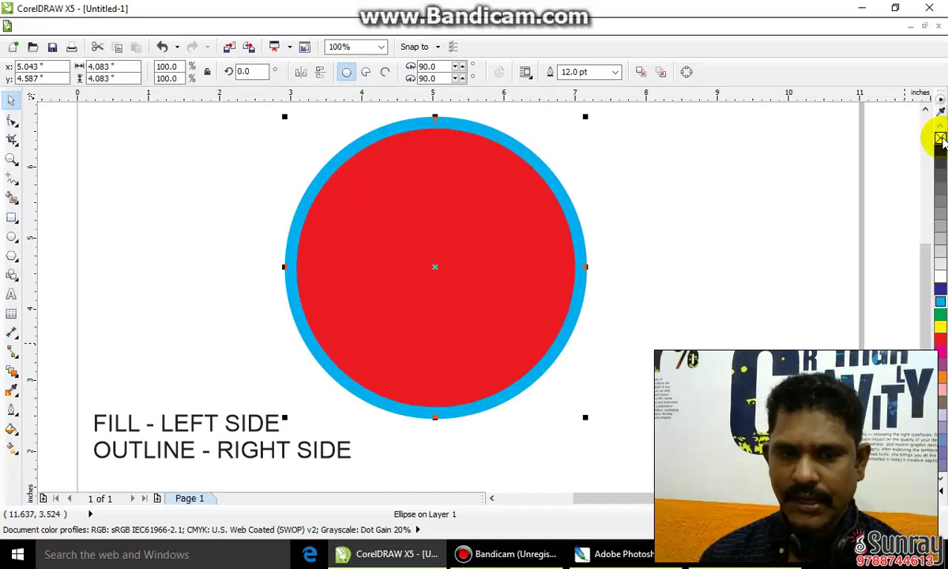
Test removing the fill and outline, undo back to red, and redo the outline colour changes
click(939, 139)
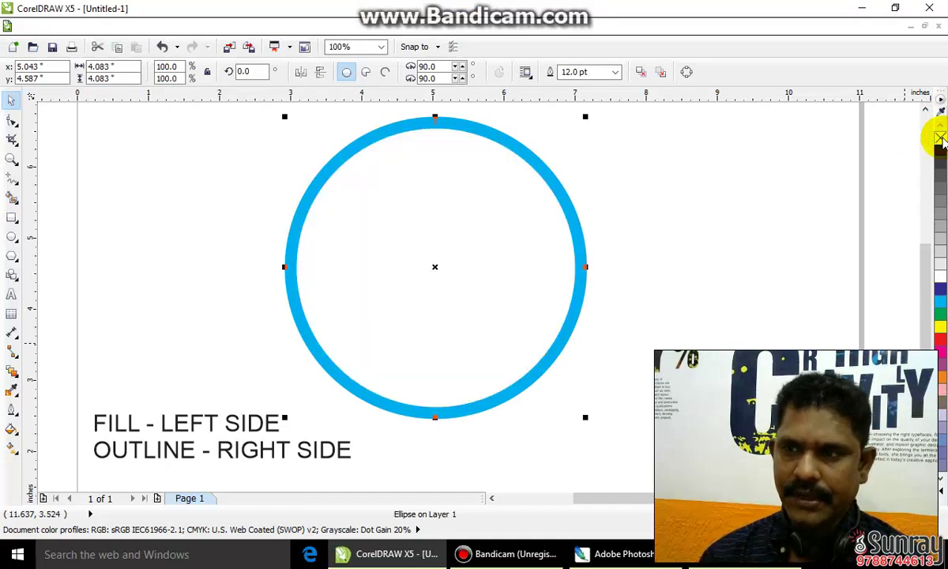
key(ctrl+z)
right_click(940, 138)
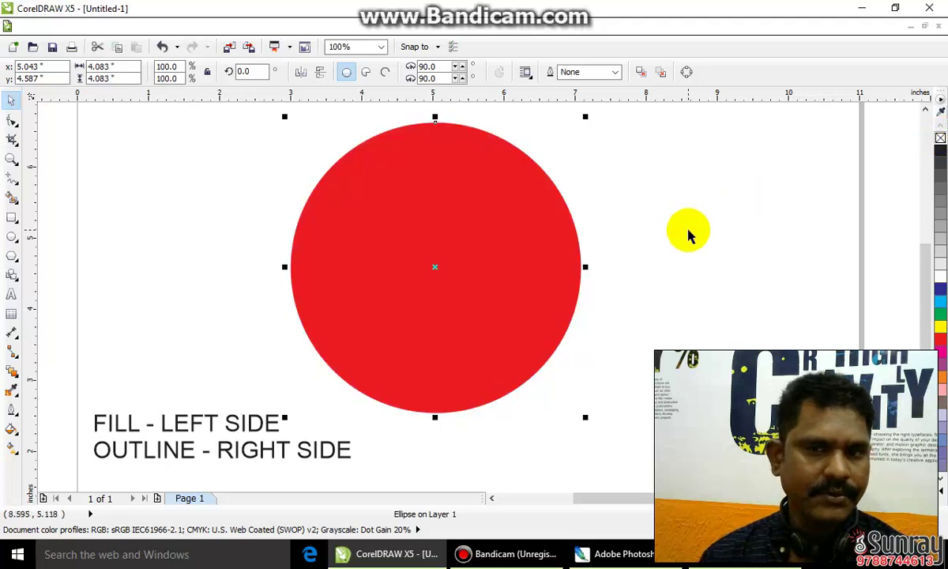
click(939, 301)
key(ctrl+z)
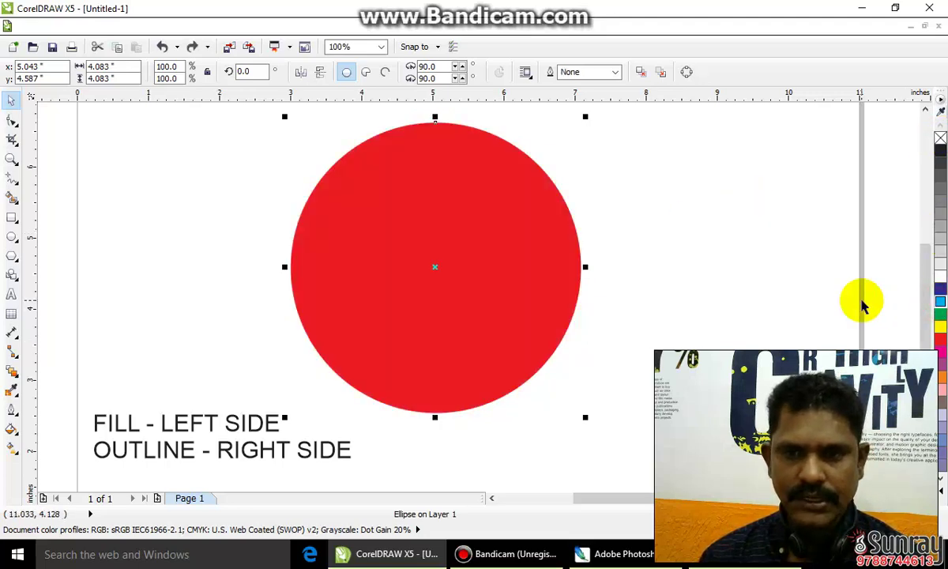
key(ctrl+z)
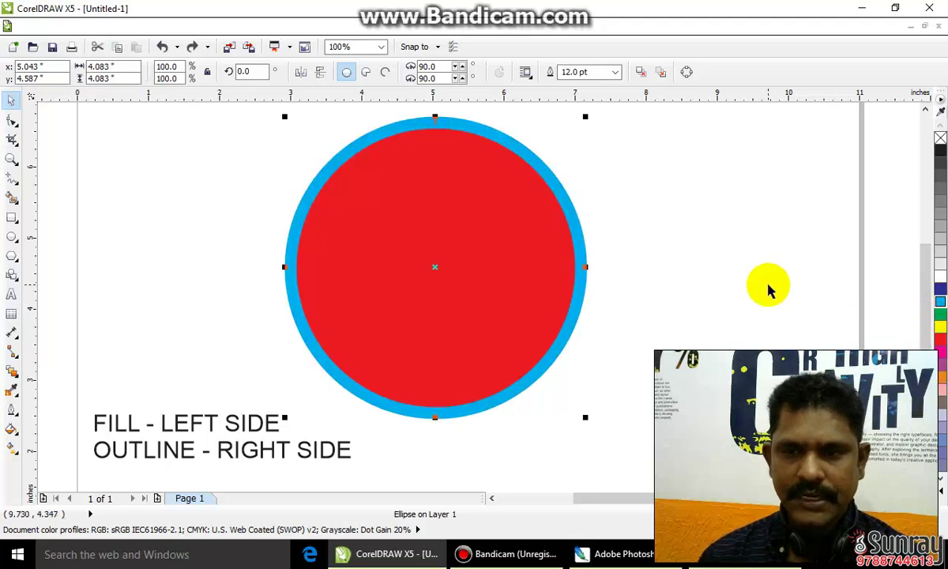
key(ctrl+z)
key(ctrl+z)
key(ctrl+z)
key(ctrl+z)
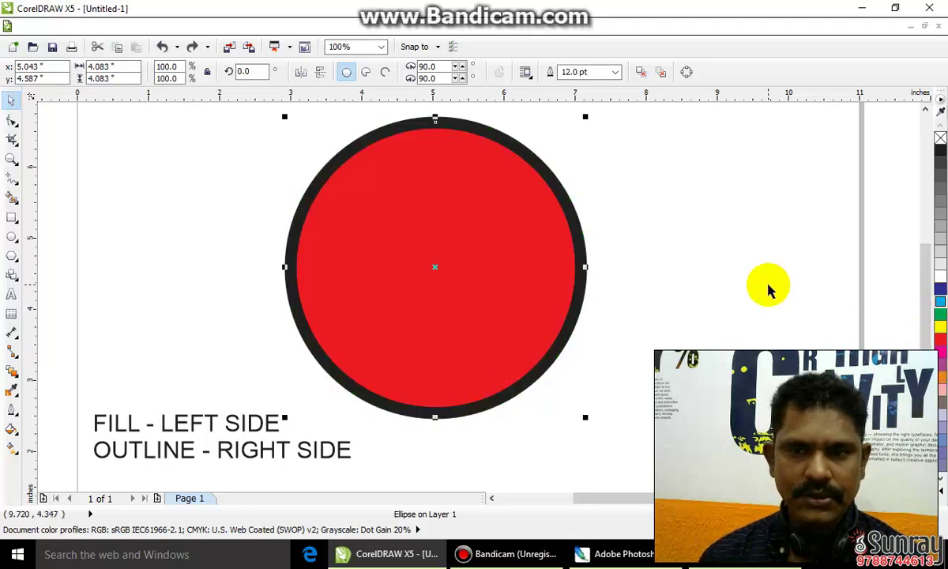
key(ctrl+shift+z)
key(ctrl+shift+z)
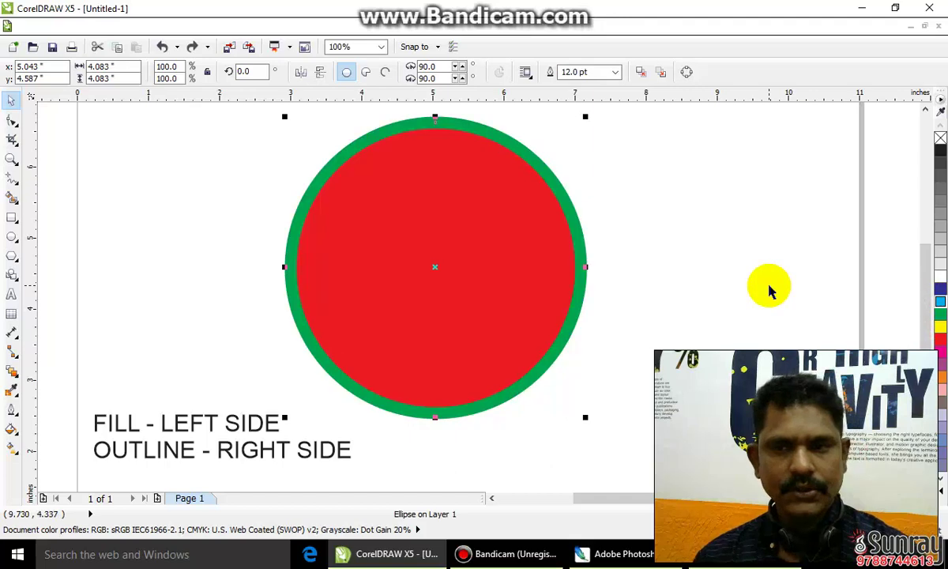
key(ctrl+shift+z)
key(ctrl+shift+z)
Remove the circle's outline and delete the two-line FILL/OUTLINE note
scroll(522, 257, down, 1)
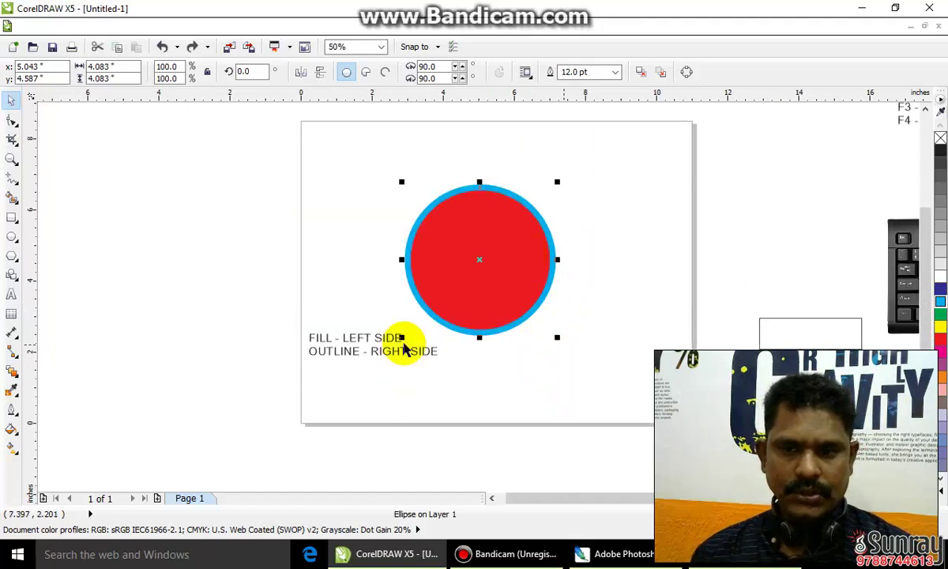
scroll(328, 307, down, 1)
scroll(421, 307, up, 2)
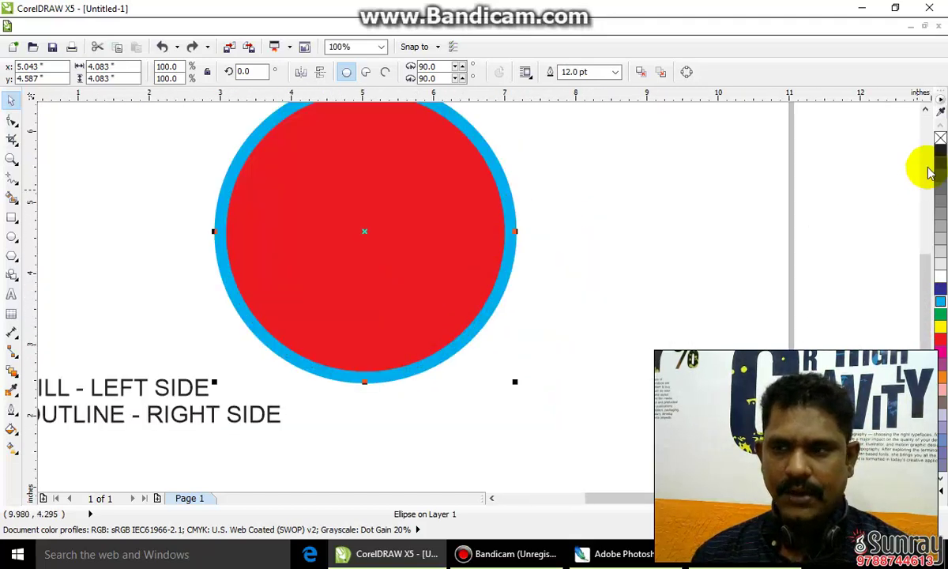
right_click(940, 139)
click(557, 336)
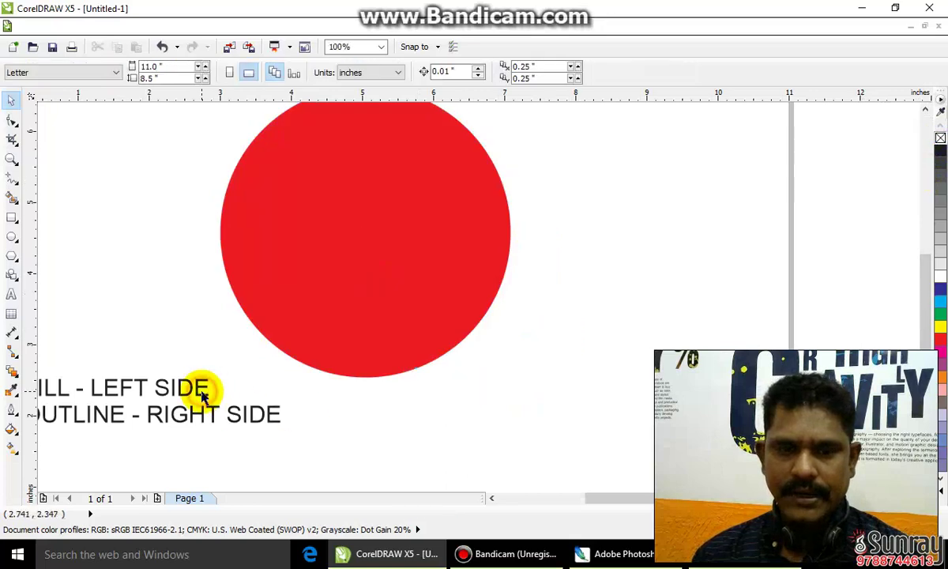
click(203, 379)
scroll(204, 381, down, 1)
key(Delete)
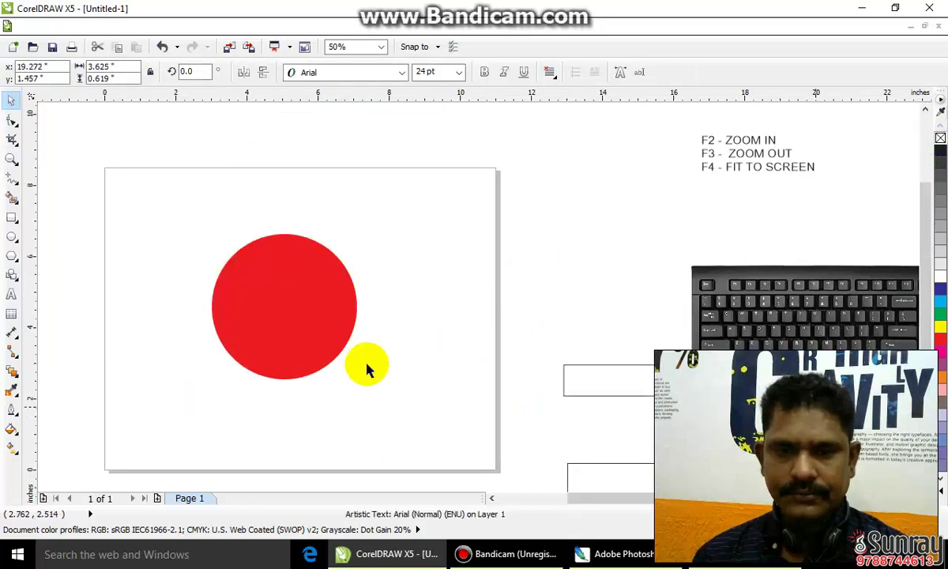
Lock the red circle in place with Arrange > Lock Object
click(244, 331)
scroll(245, 332, up, 1)
right_click(304, 247)
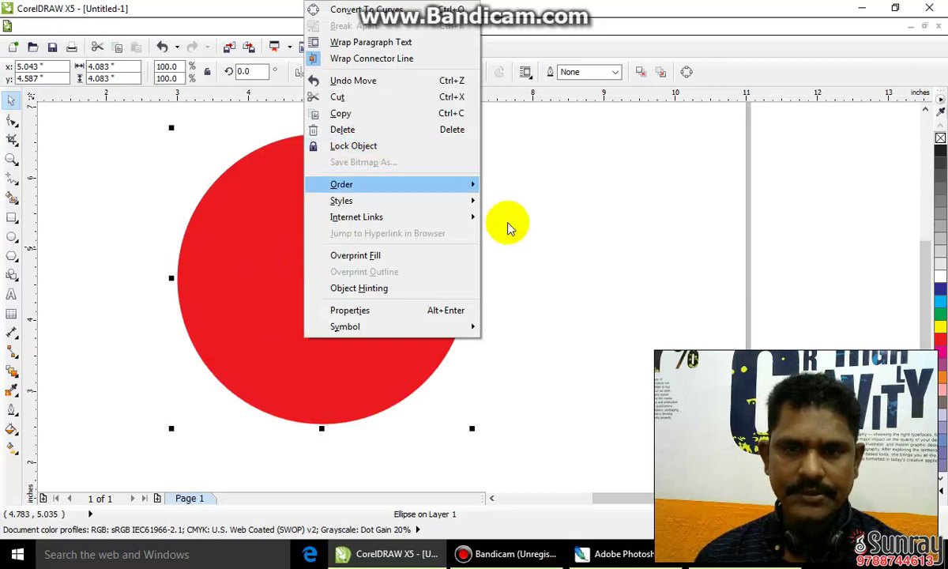
click(210, 183)
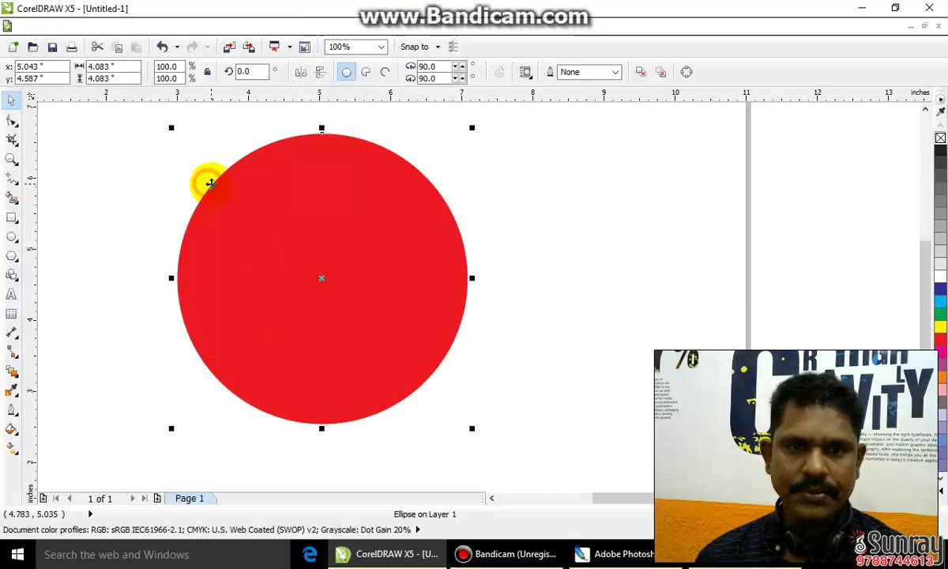
click(167, 26)
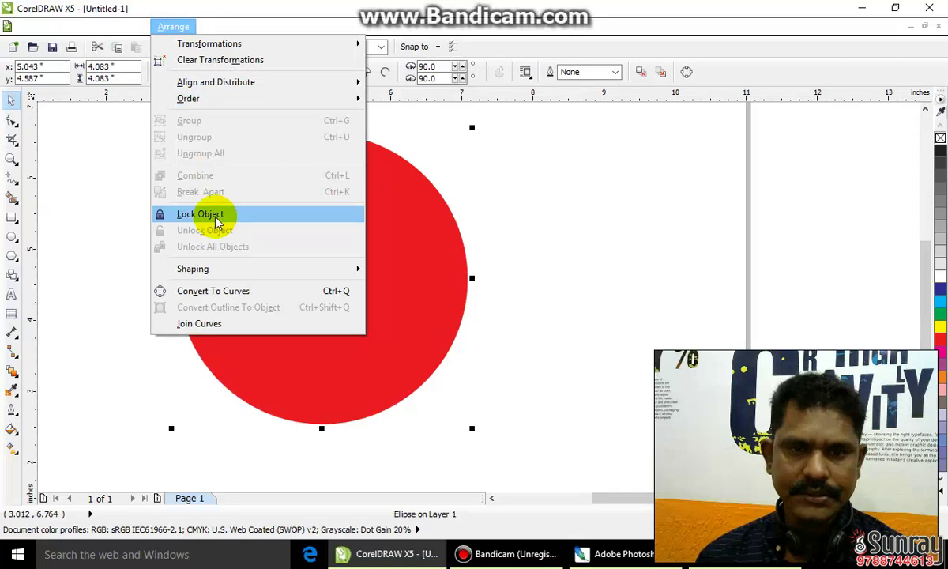
click(200, 214)
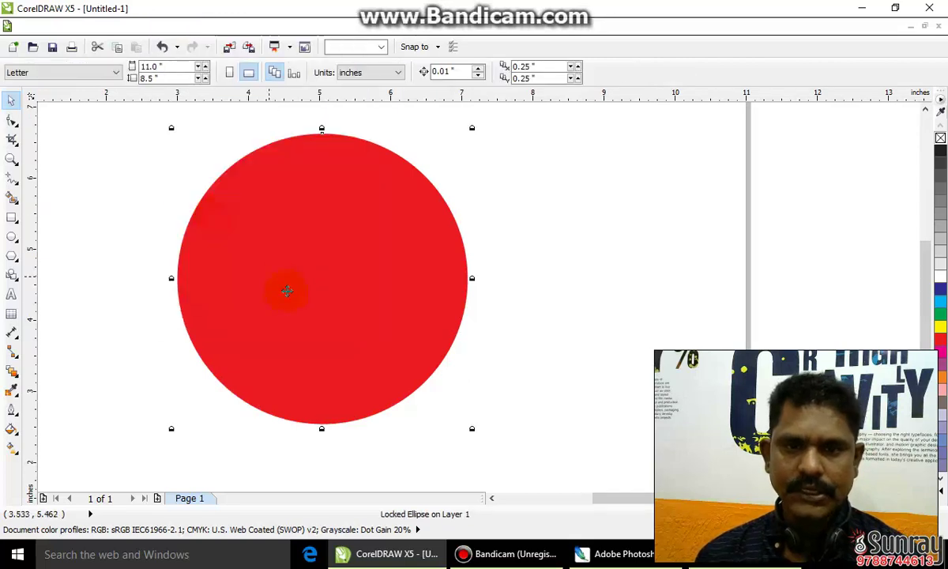
click(11, 215)
Draw a rectangle enclosing the red circle and convert it to curves
drag(142, 129, 501, 440)
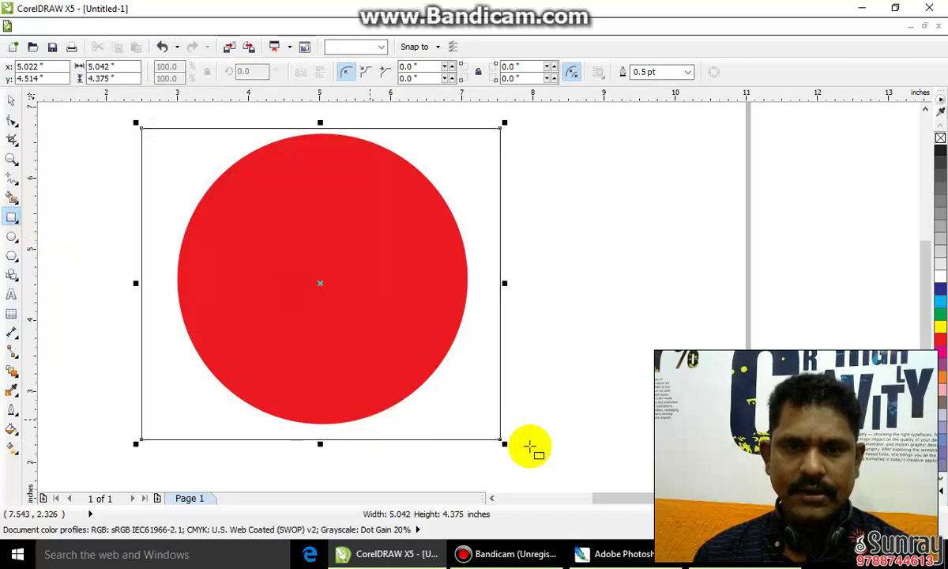
click(175, 26)
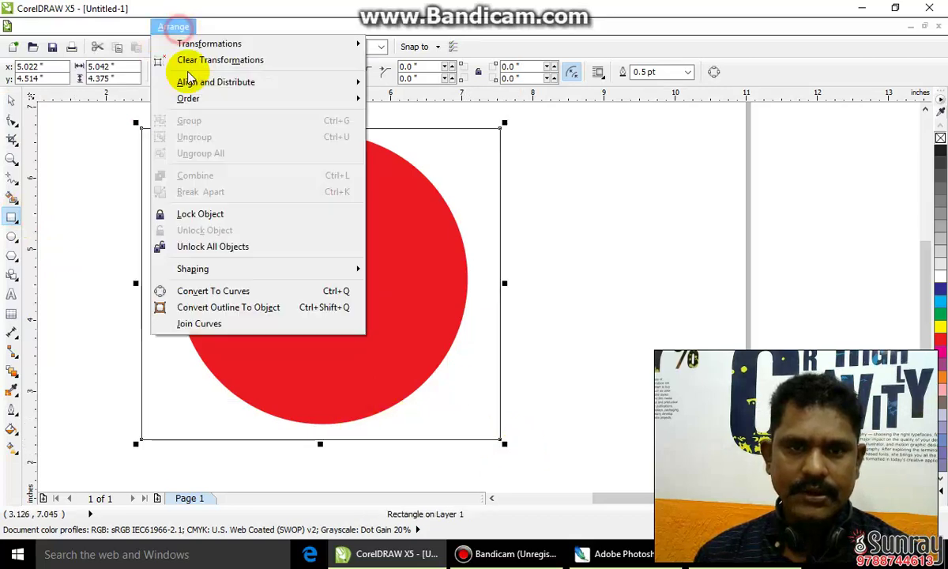
click(195, 289)
click(14, 121)
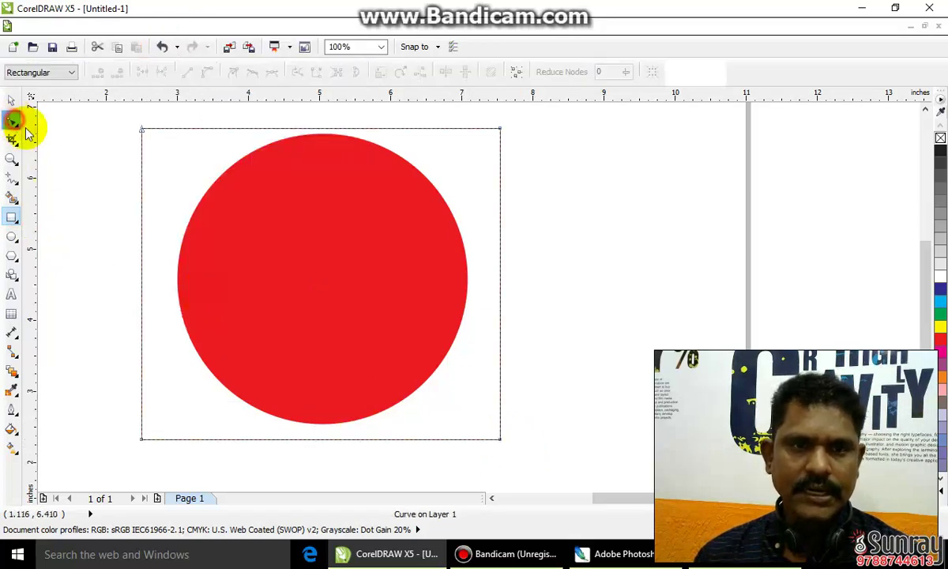
Move the four corner nodes onto the circle's edge and add a fifth node on the bottom
drag(142, 130, 188, 235)
drag(500, 128, 390, 151)
drag(499, 439, 468, 288)
drag(143, 438, 218, 380)
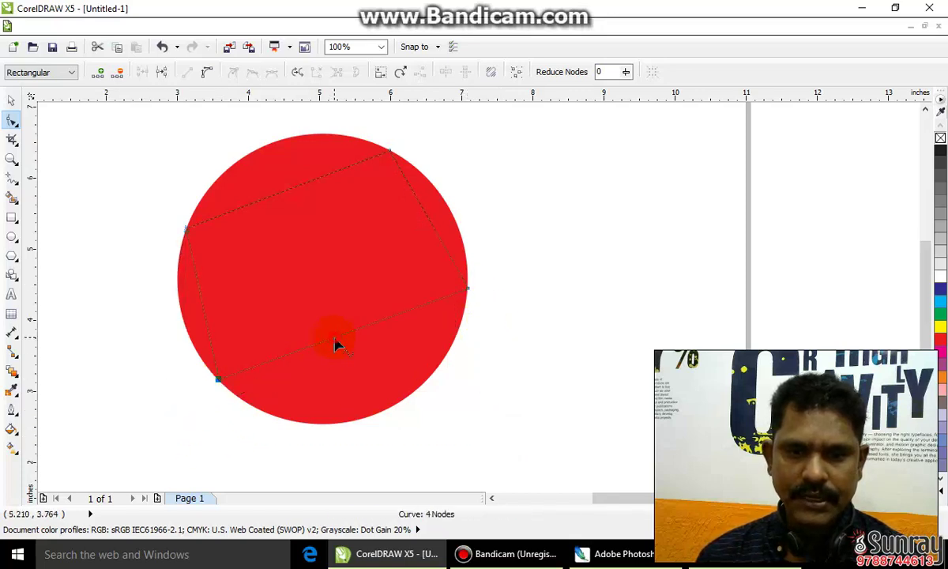
double_click(335, 343)
drag(333, 338, 385, 414)
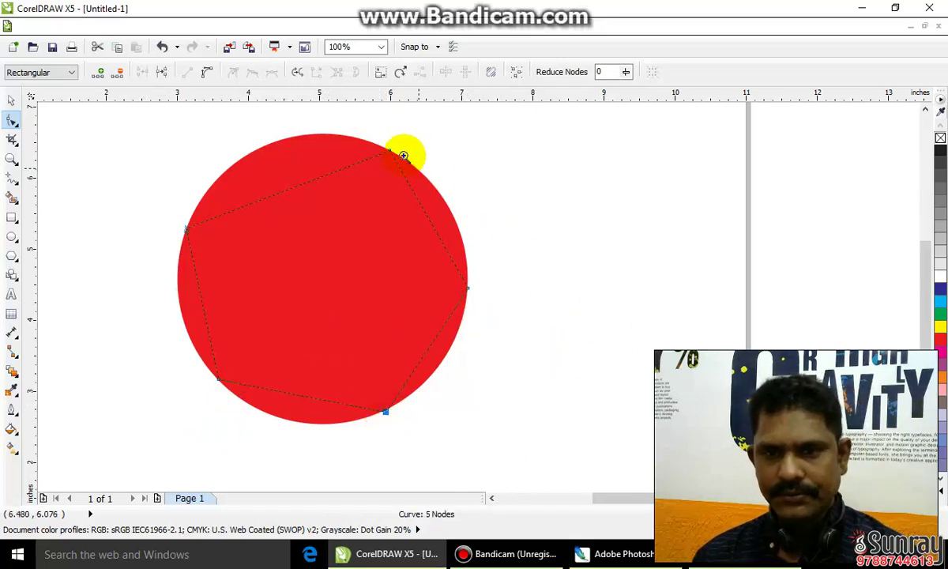
Fine-tune the bottom and right nodes so they sit on the circle's rim
scroll(404, 418, up, 6)
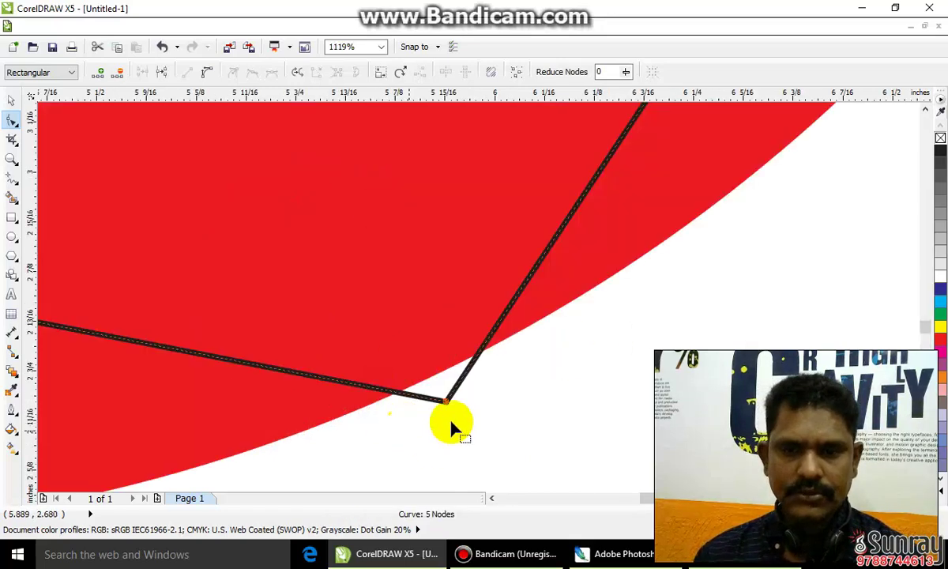
drag(446, 404, 433, 377)
scroll(260, 328, down, 7)
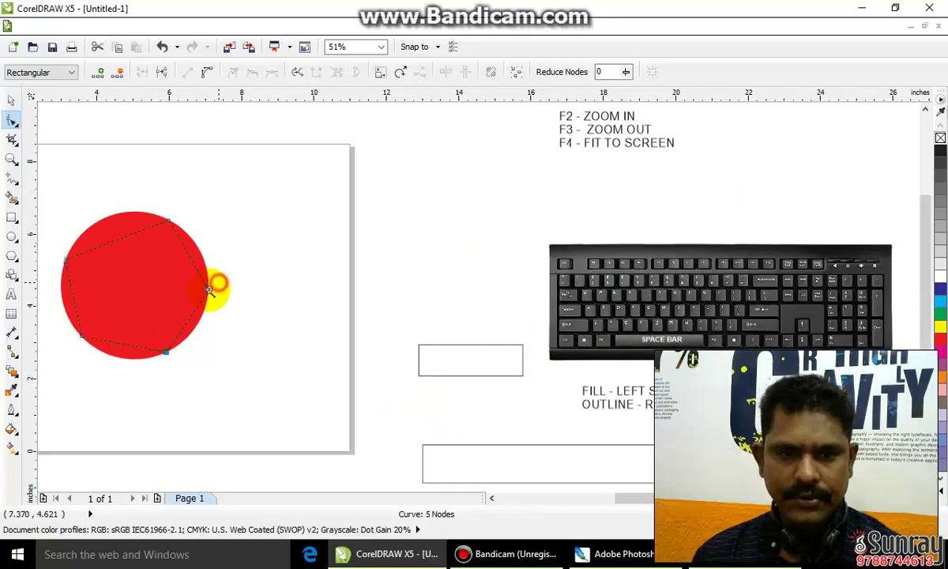
scroll(209, 290, up, 6)
drag(419, 273, 413, 269)
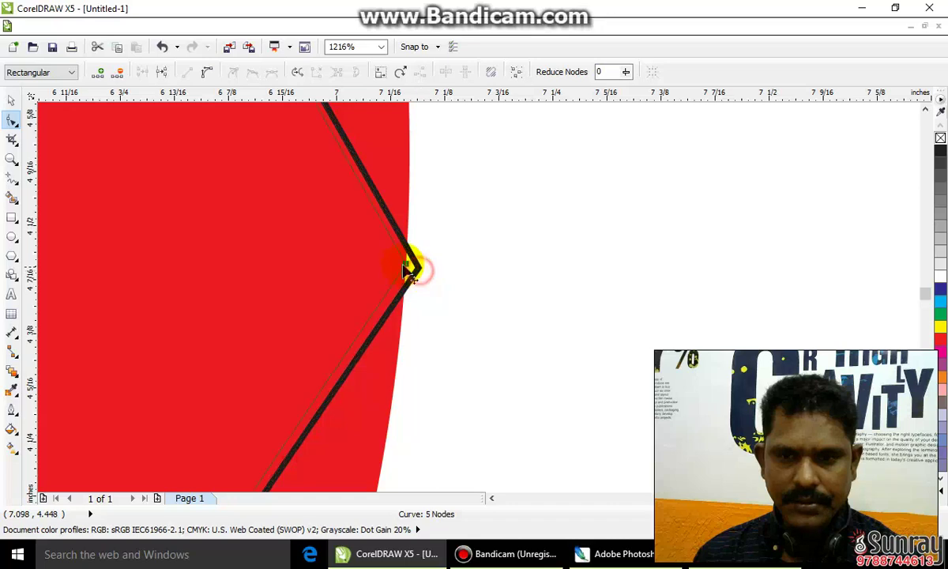
scroll(411, 316, down, 6)
drag(159, 364, 241, 274)
scroll(241, 275, up, 3)
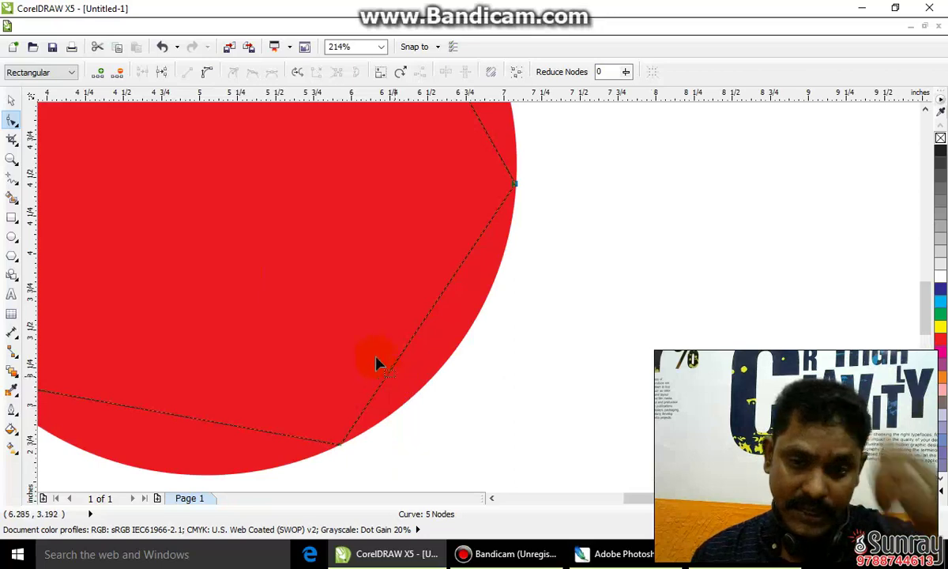
Convert the lower-right, upper-right and top segments to curves and bend them along the circle
click(419, 330)
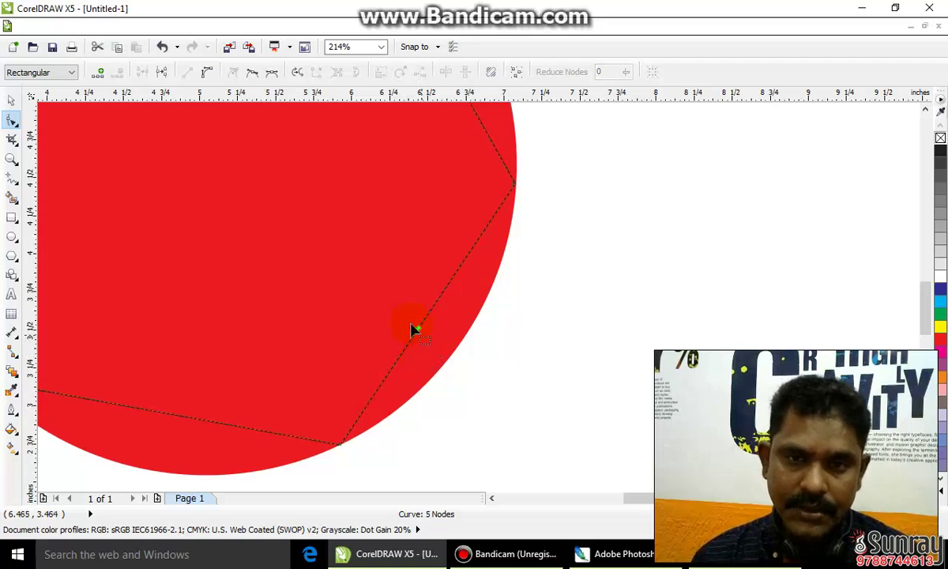
click(205, 72)
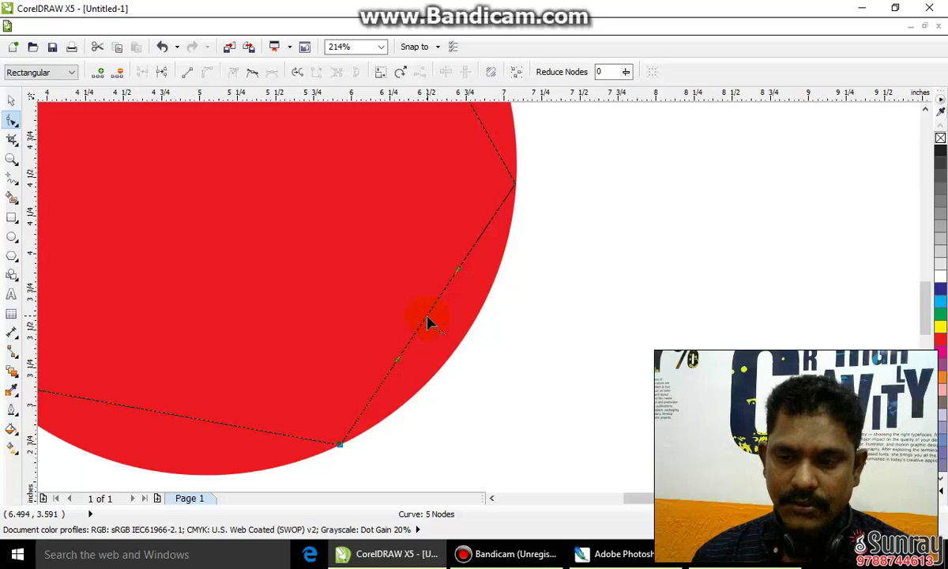
drag(426, 324, 472, 346)
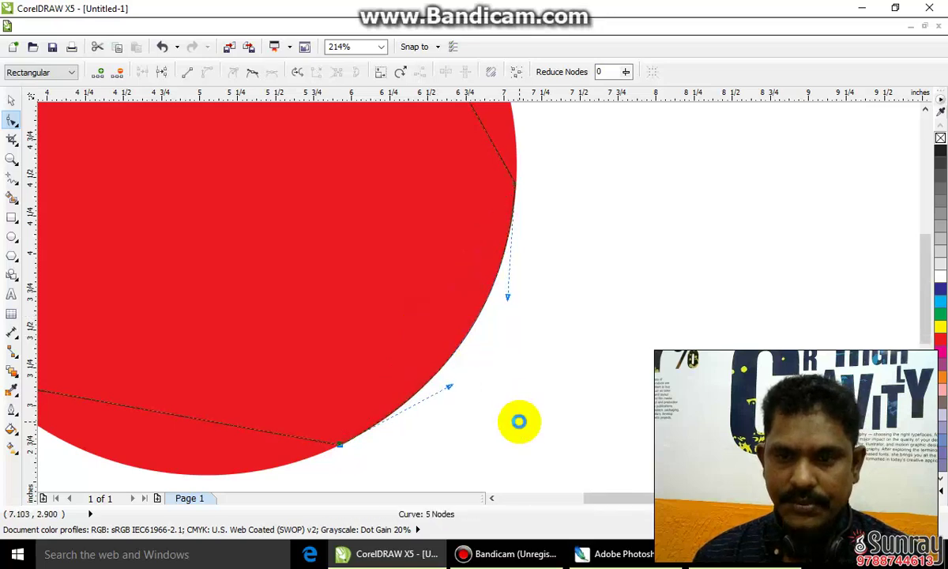
scroll(518, 421, down, 2)
click(486, 258)
click(220, 77)
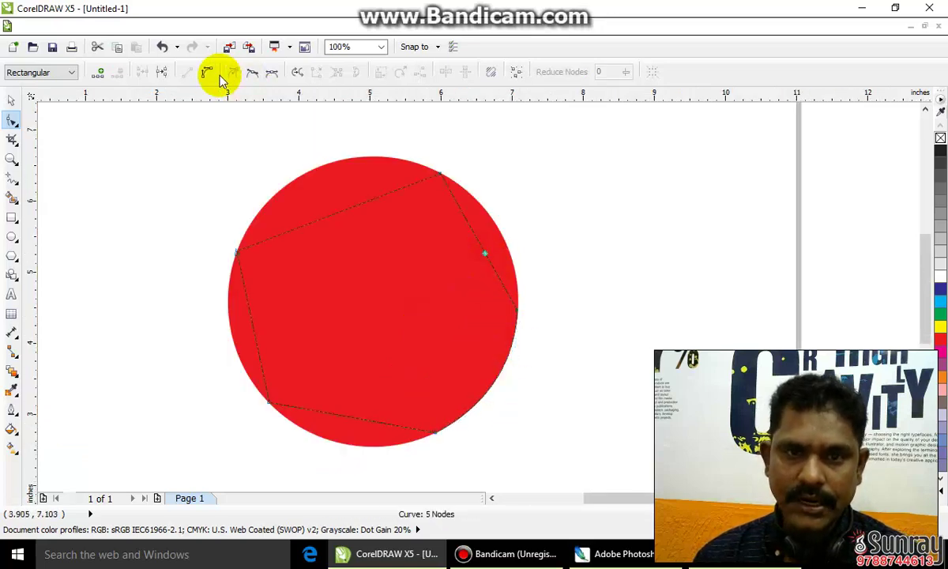
click(525, 272)
drag(486, 255, 503, 237)
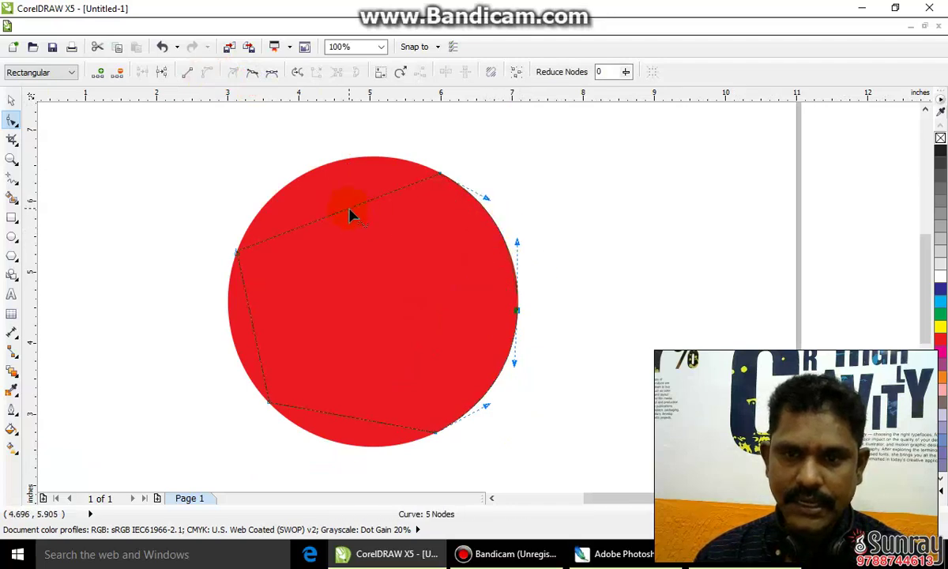
click(351, 215)
click(207, 71)
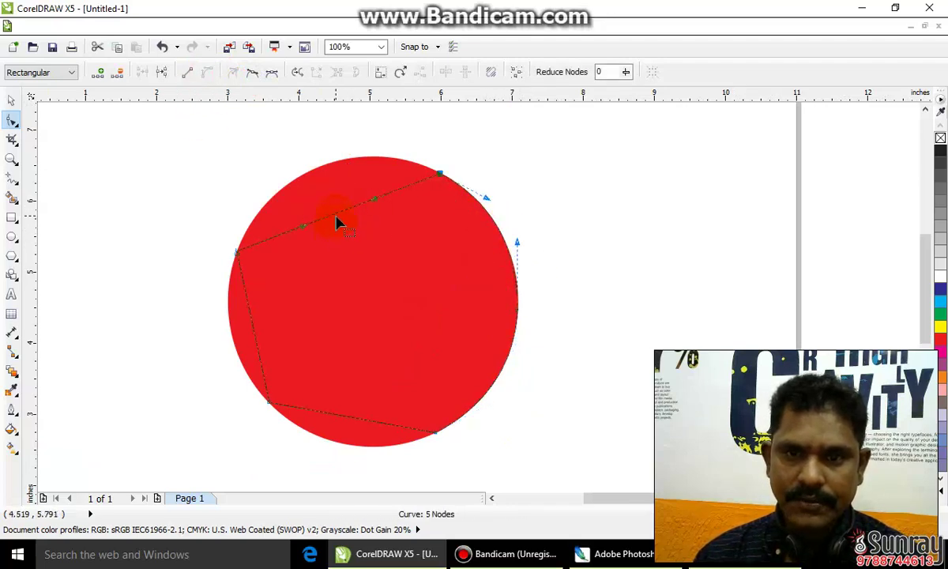
drag(336, 221, 312, 177)
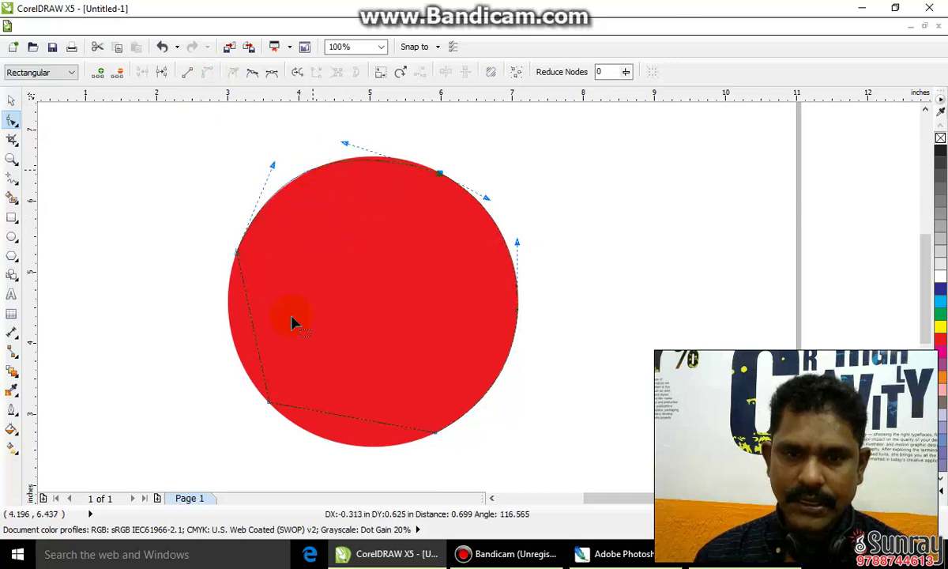
Drag the traced 5-node curve rightward so it only partly overlaps the red circle
key(space)
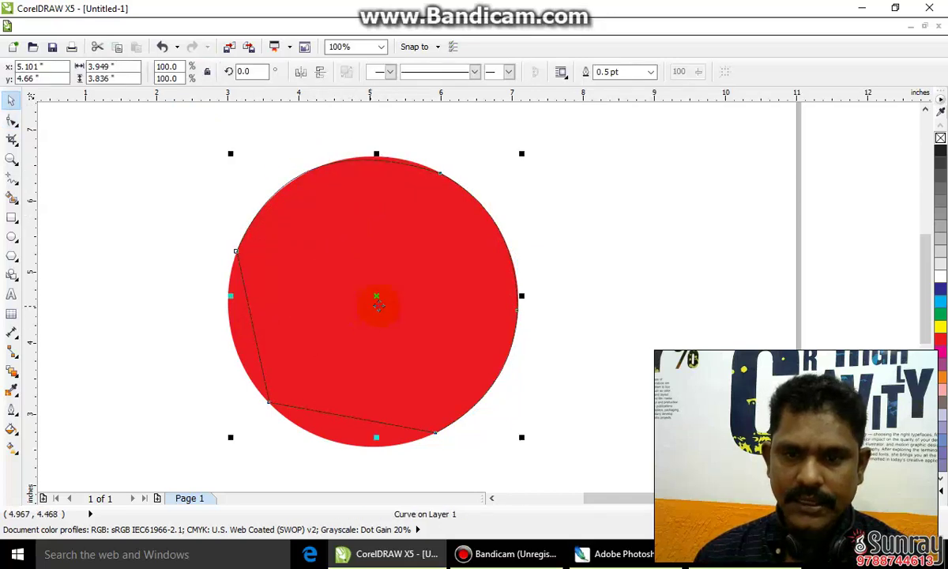
drag(377, 296, 557, 354)
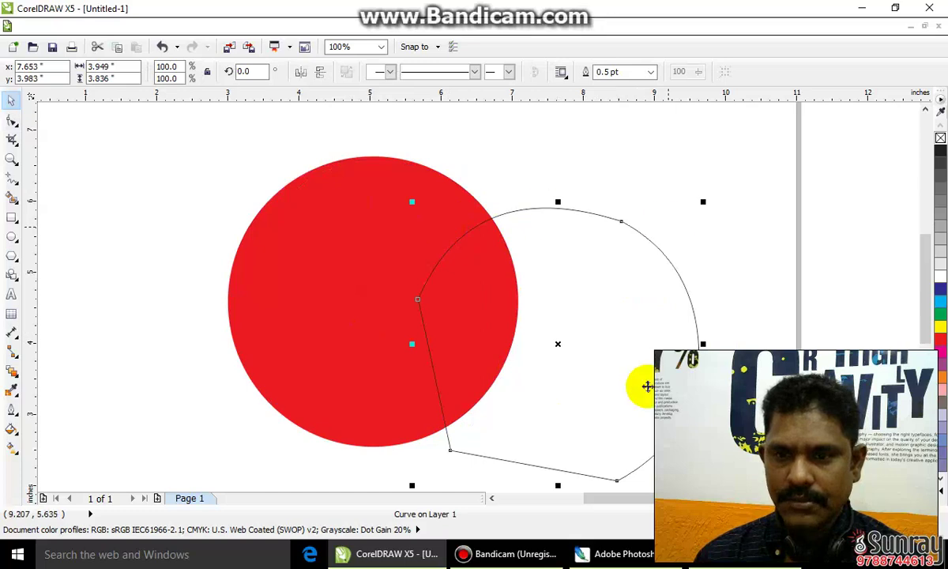